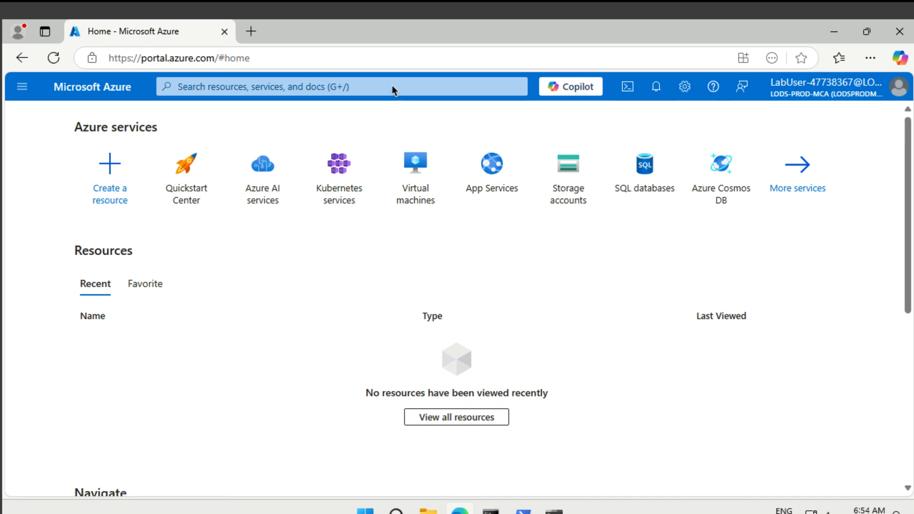
Step: Search for 'vnet' and open the Virtual networks service list
{"action": "left_click", "coordinate": [376, 86]}
{"action": "type", "text": "v"}
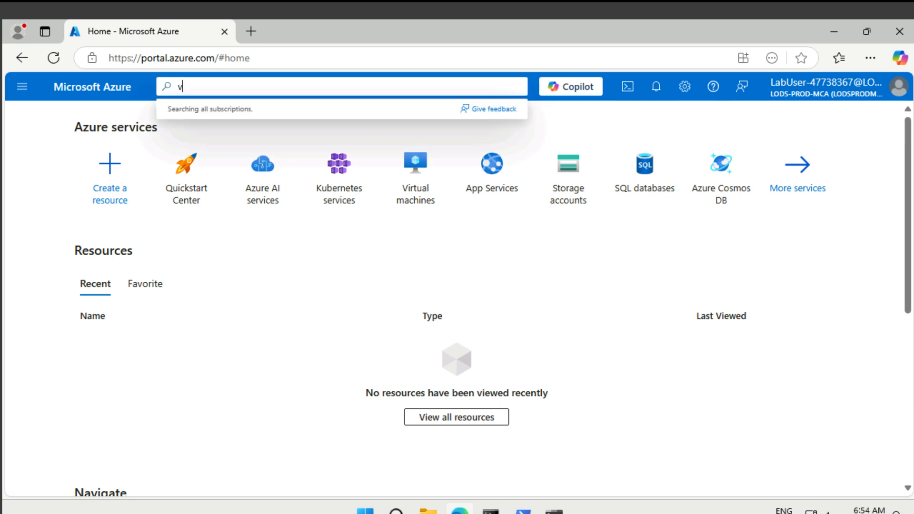
{"action": "type", "text": "net"}
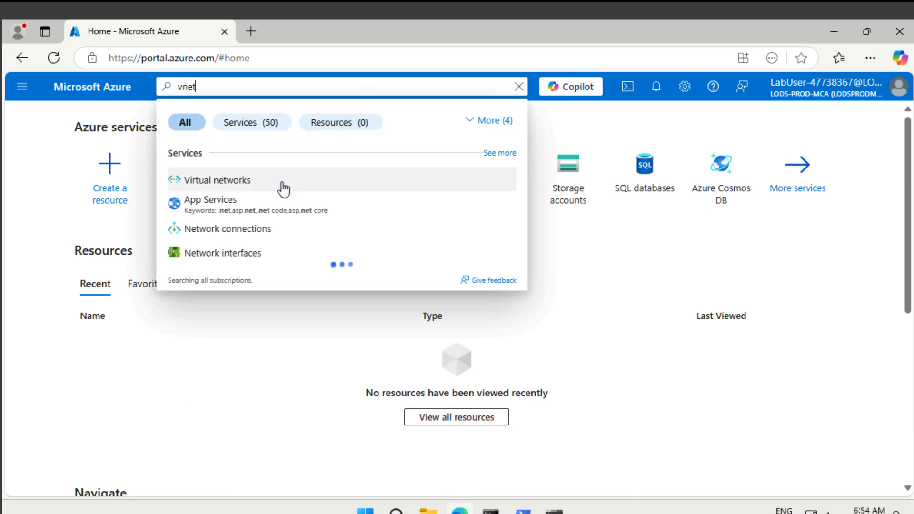
{"action": "left_click", "coordinate": [281, 181]}
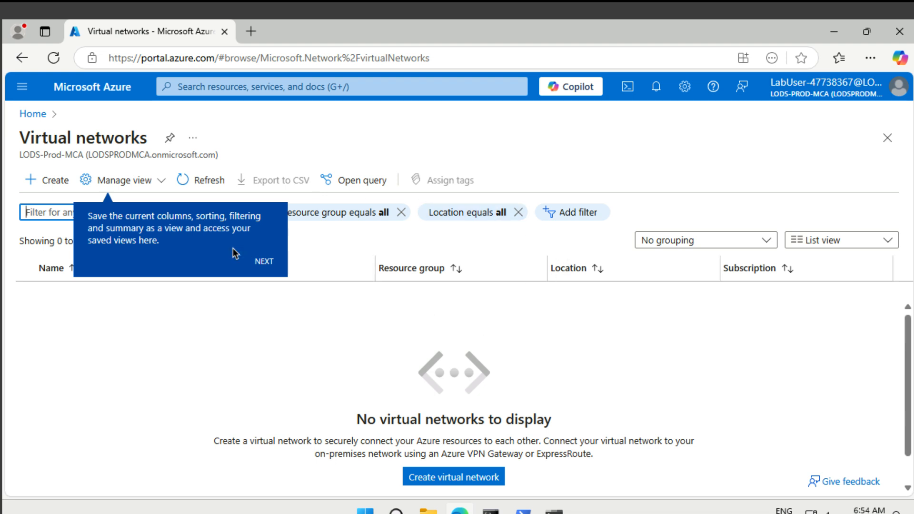
Step: Start a new virtual network and create a resource group mistakenly named IntLB-VNet
{"action": "left_click", "coordinate": [56, 180]}
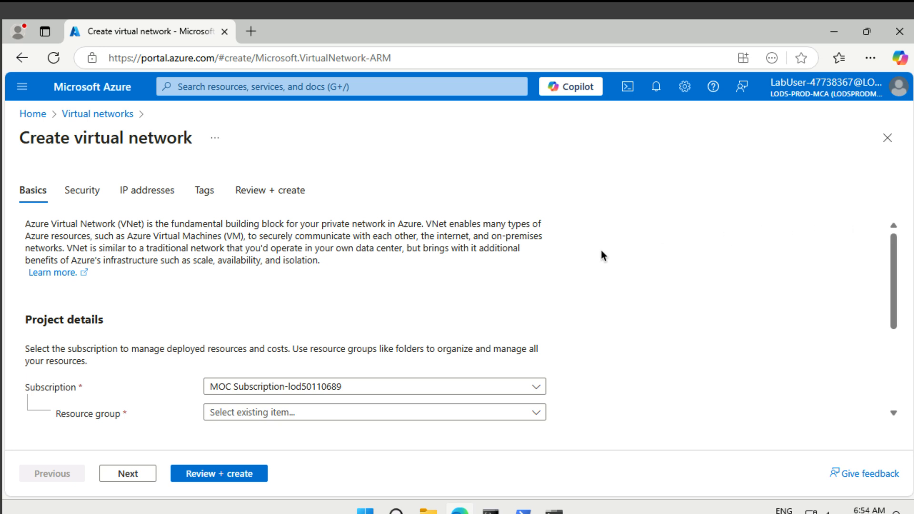
{"action": "scroll", "coordinate": [405, 318], "scroll_direction": "down", "scroll_amount": 1}
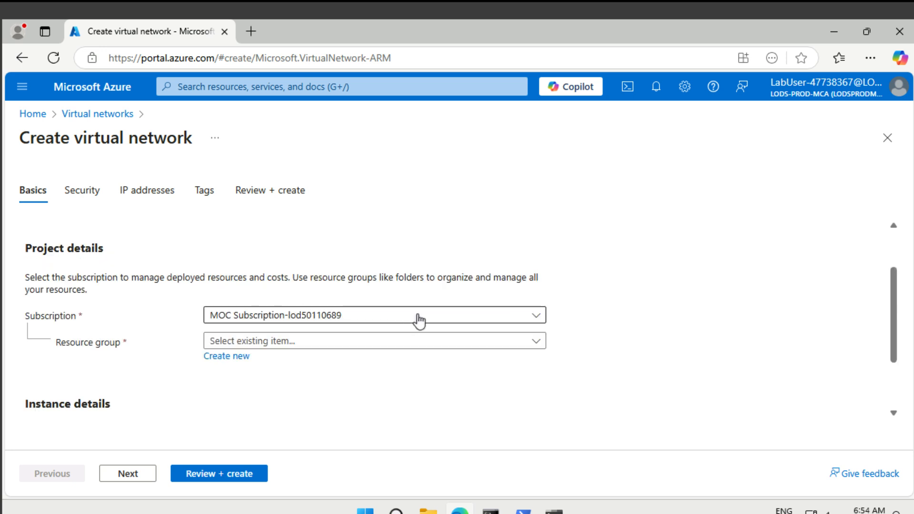
{"action": "left_click", "coordinate": [435, 344]}
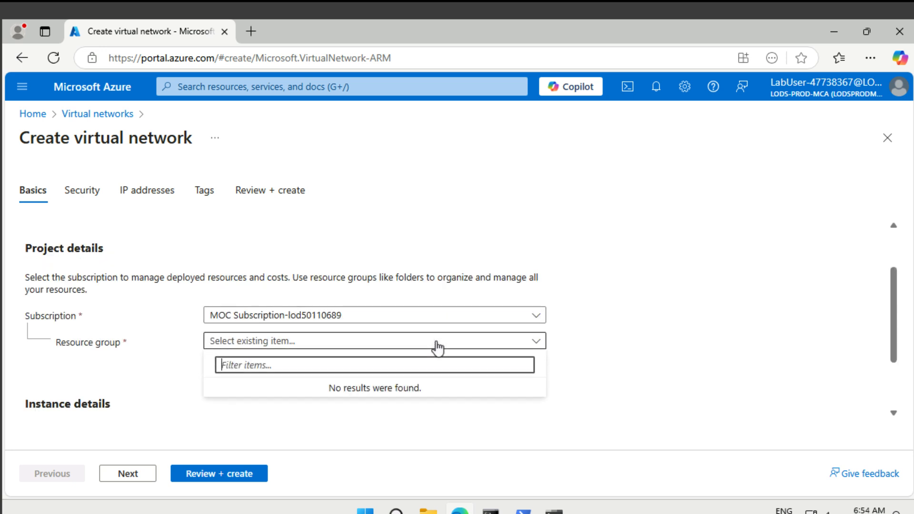
{"action": "left_click", "coordinate": [171, 373]}
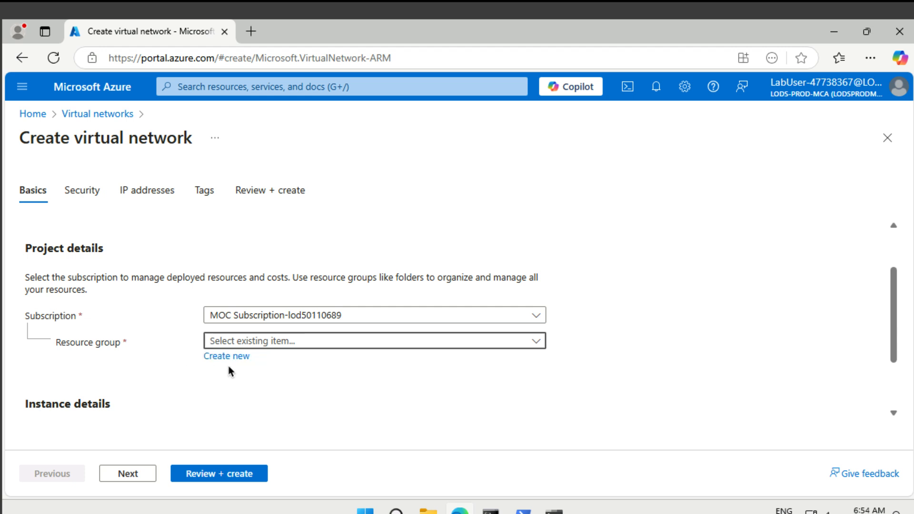
{"action": "left_click", "coordinate": [237, 364]}
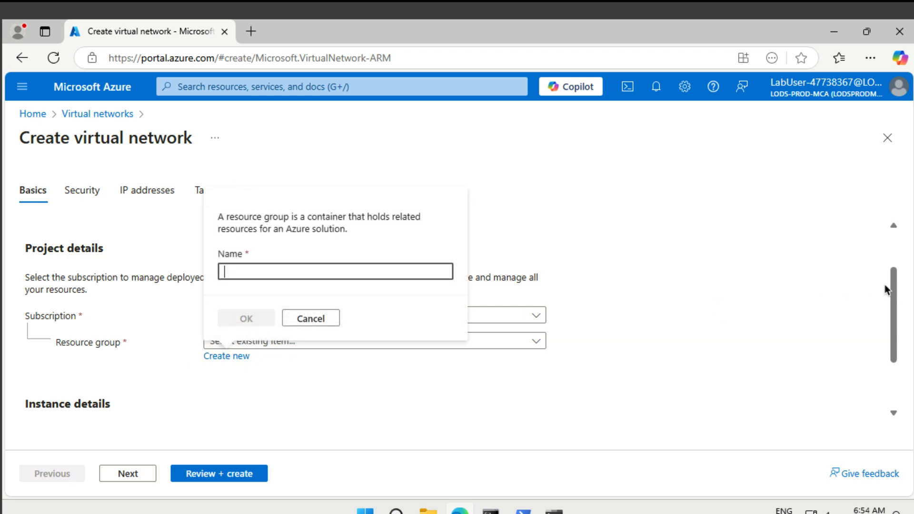
{"action": "type", "text": "IntLB-VNet"}
{"action": "left_click", "coordinate": [248, 319]}
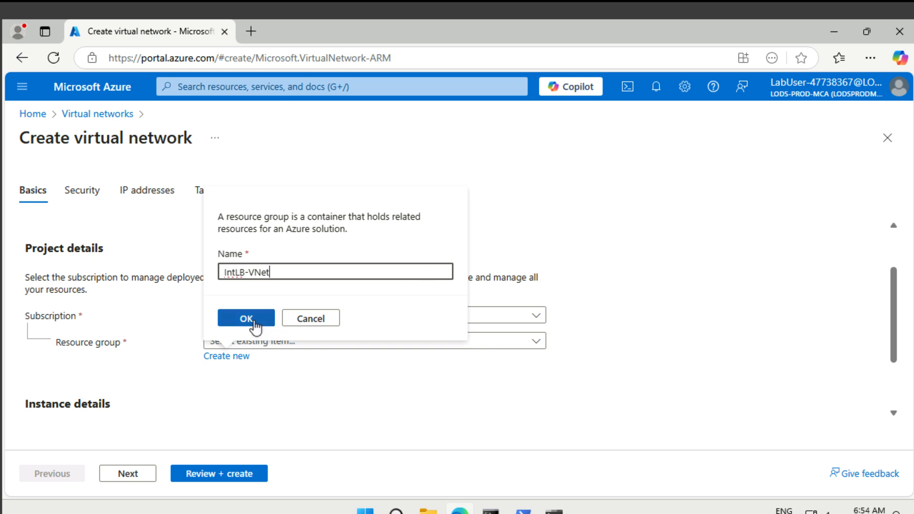
Step: Create resource group IntLB-RG instead and name the network IntLB-VNet
{"action": "scroll", "coordinate": [338, 389], "scroll_direction": "down", "scroll_amount": 2}
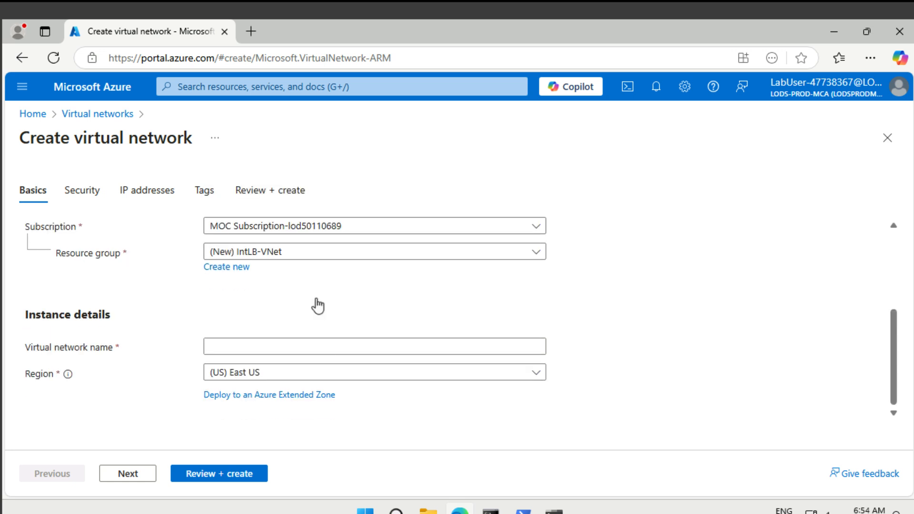
{"action": "left_click", "coordinate": [293, 250]}
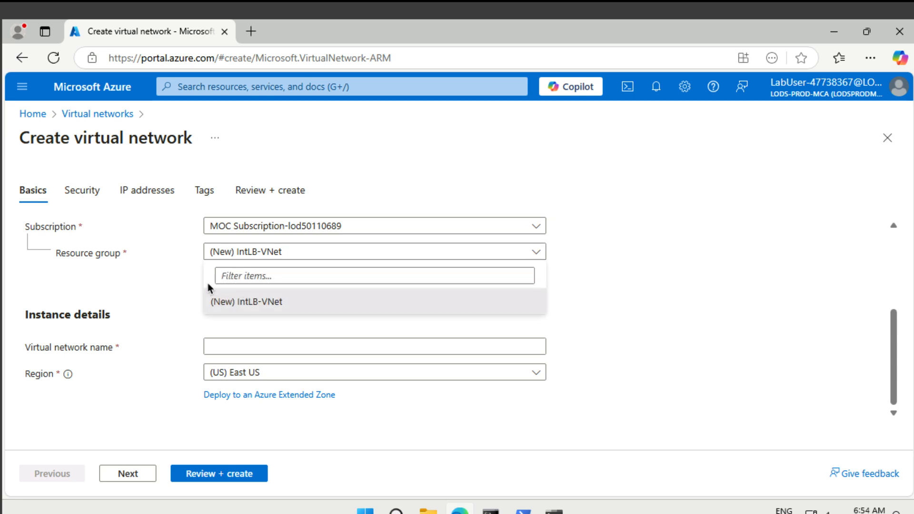
{"action": "left_click", "coordinate": [179, 280]}
{"action": "left_click", "coordinate": [231, 272]}
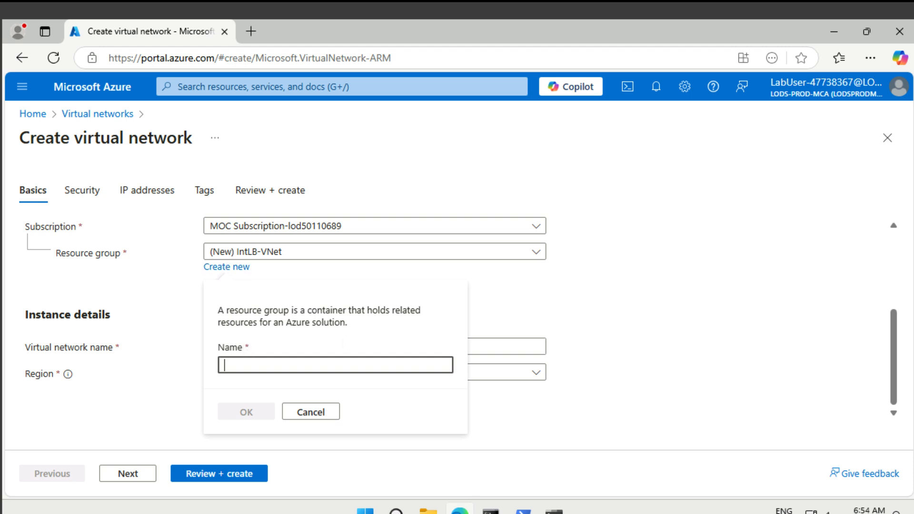
{"action": "type", "text": "IntLB-RG"}
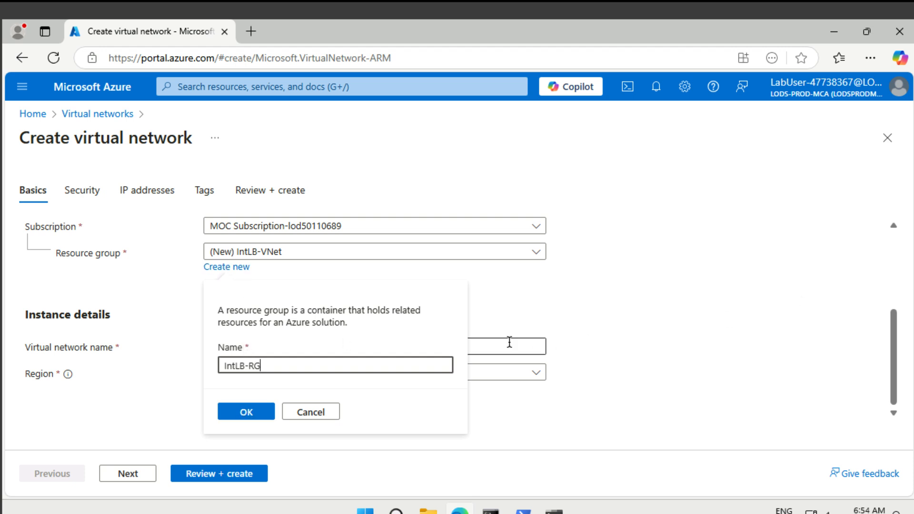
{"action": "left_click", "coordinate": [257, 413]}
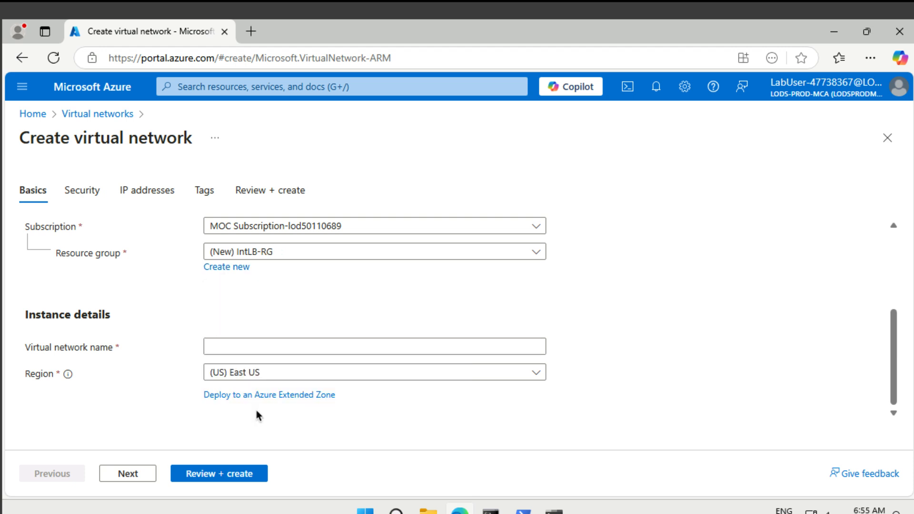
{"action": "left_click", "coordinate": [286, 348]}
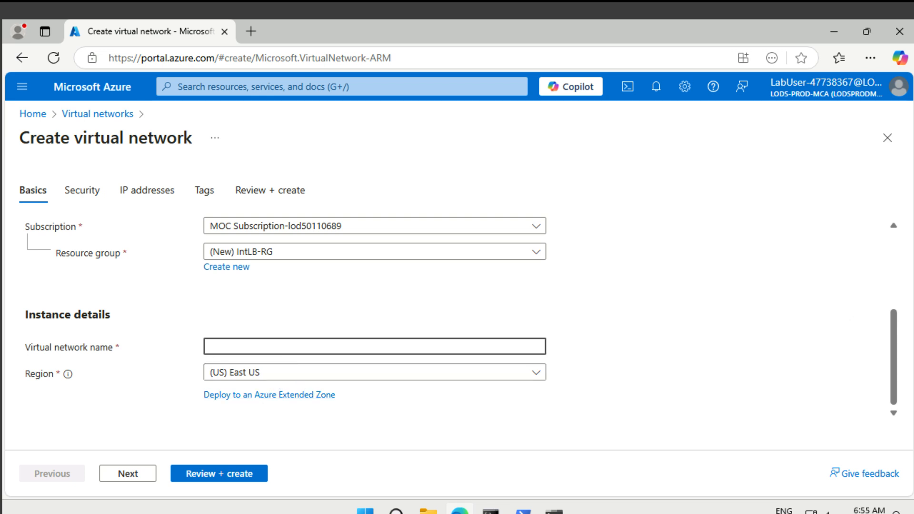
{"action": "type", "text": "IntLB-VNet"}
Step: Change the network's address space from 10.0.0.0/16 to 10.1.0.0/16
{"action": "left_click", "coordinate": [151, 192]}
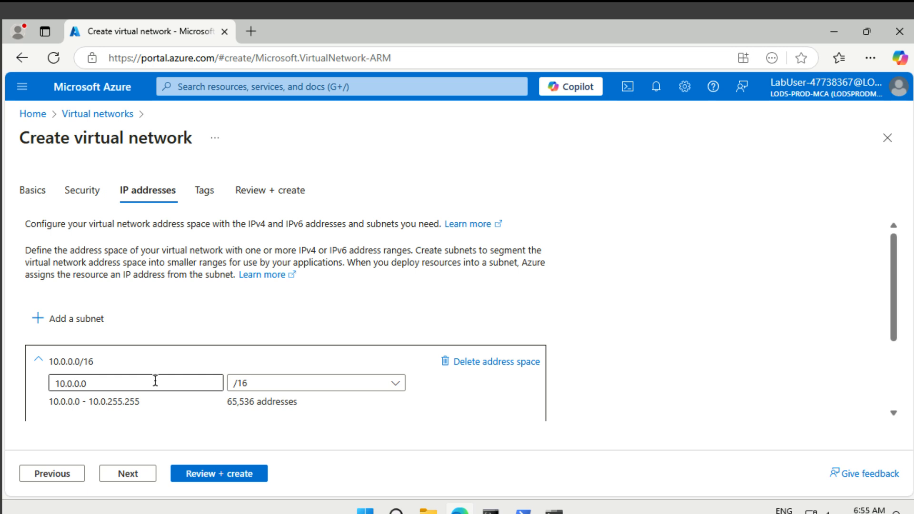
{"action": "left_click", "coordinate": [69, 383]}
{"action": "key", "text": "BackSpace"}
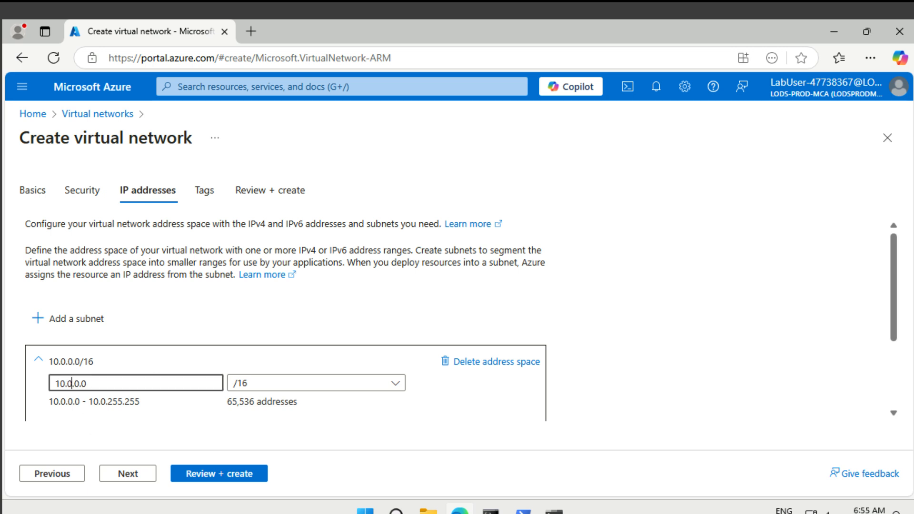
{"action": "type", "text": "1"}
{"action": "scroll", "coordinate": [388, 368], "scroll_direction": "down", "scroll_amount": 2}
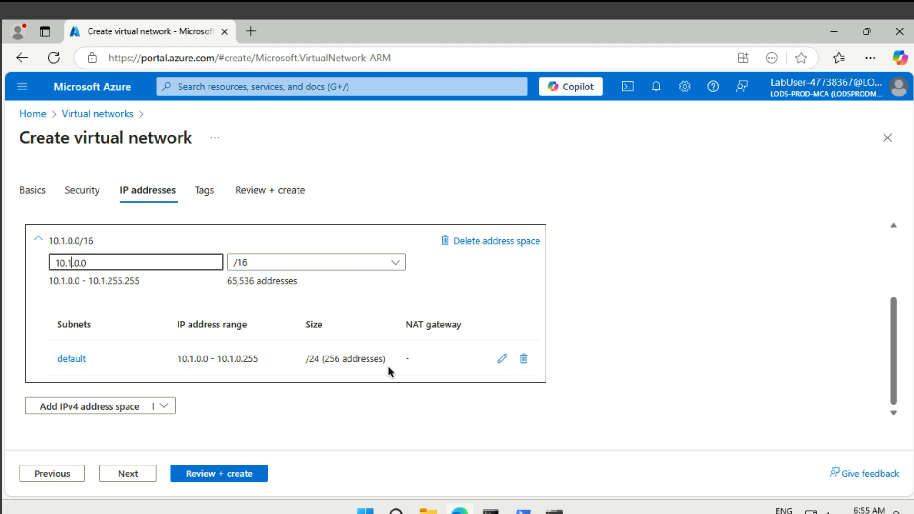
Step: Rename the default subnet to myBackendSubnet and save it
{"action": "left_click", "coordinate": [501, 362]}
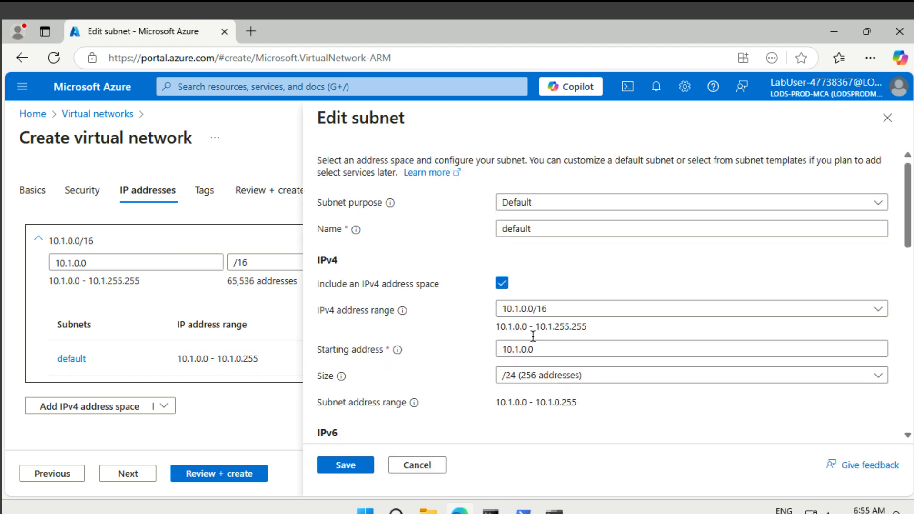
{"action": "left_click", "coordinate": [554, 227]}
{"action": "double_click", "coordinate": [554, 226]}
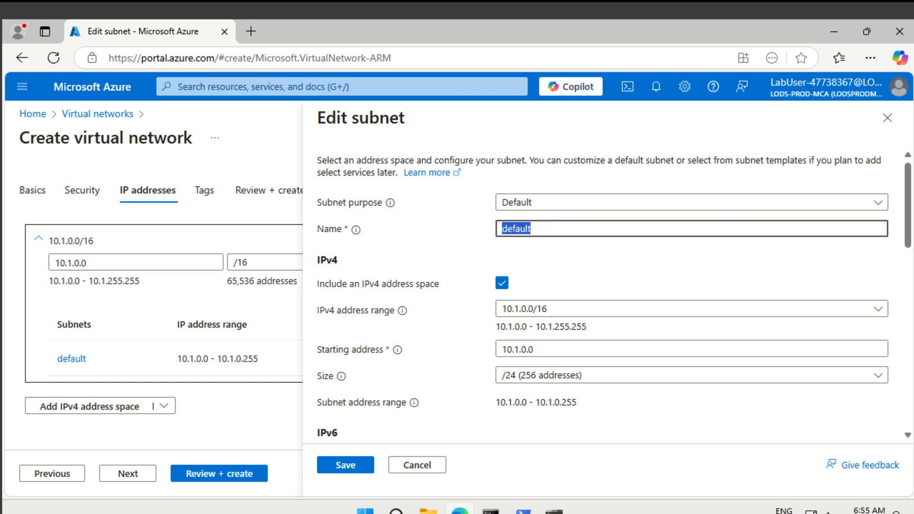
{"action": "type", "text": "myBackendSubnet"}
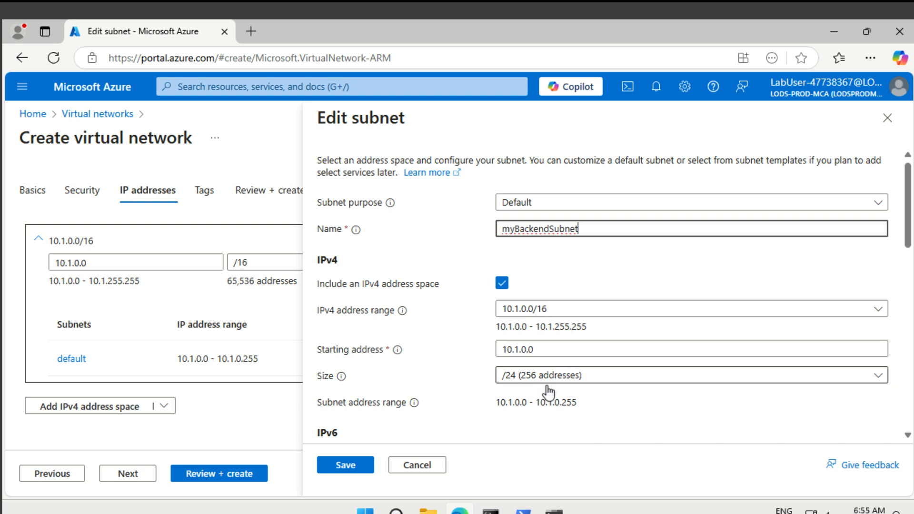
{"action": "left_click", "coordinate": [346, 465]}
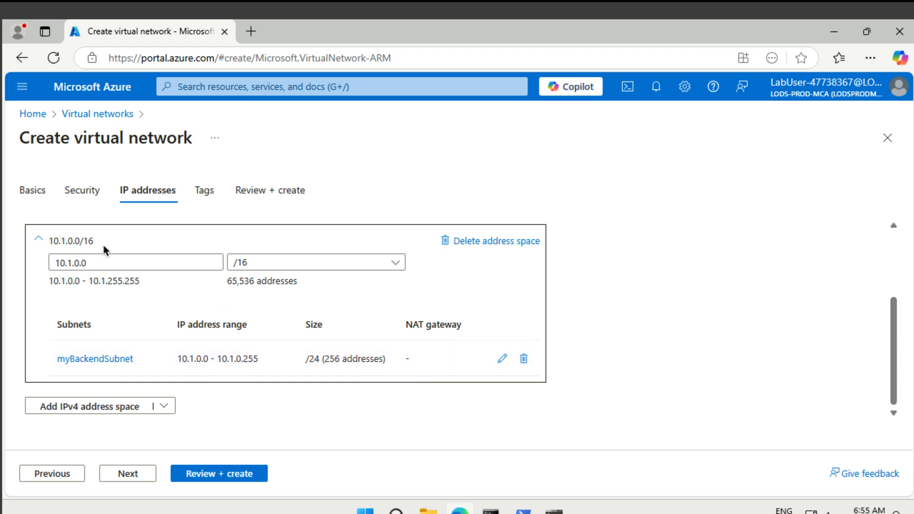
{"action": "scroll", "coordinate": [101, 243], "scroll_direction": "up", "scroll_amount": 2}
Step: Add subnet myFrontEndSubnet with starting address 10.1.2.0/24
{"action": "left_click", "coordinate": [93, 274]}
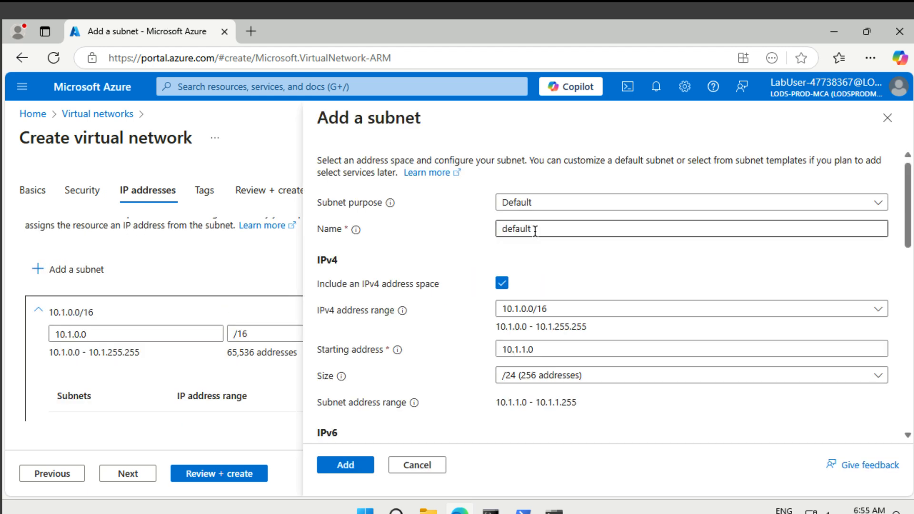
{"action": "double_click", "coordinate": [535, 231]}
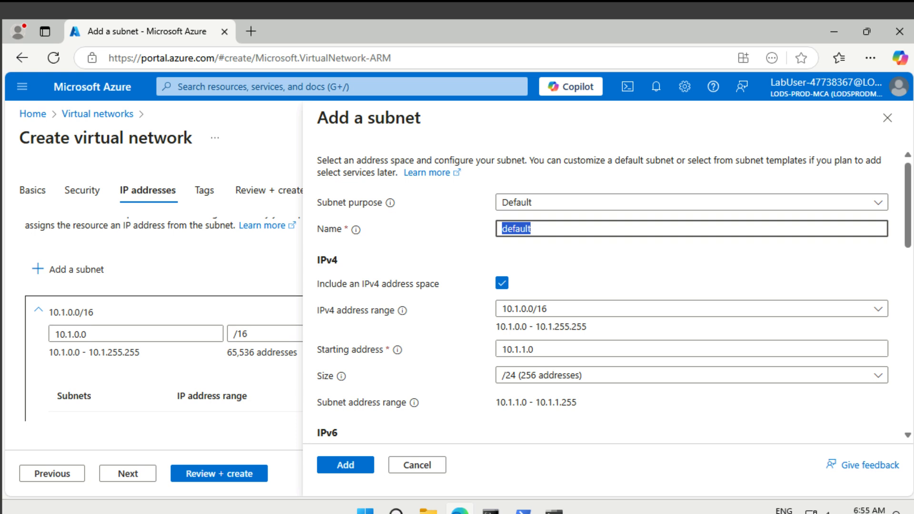
{"action": "type", "text": "myFrontEndSubnet"}
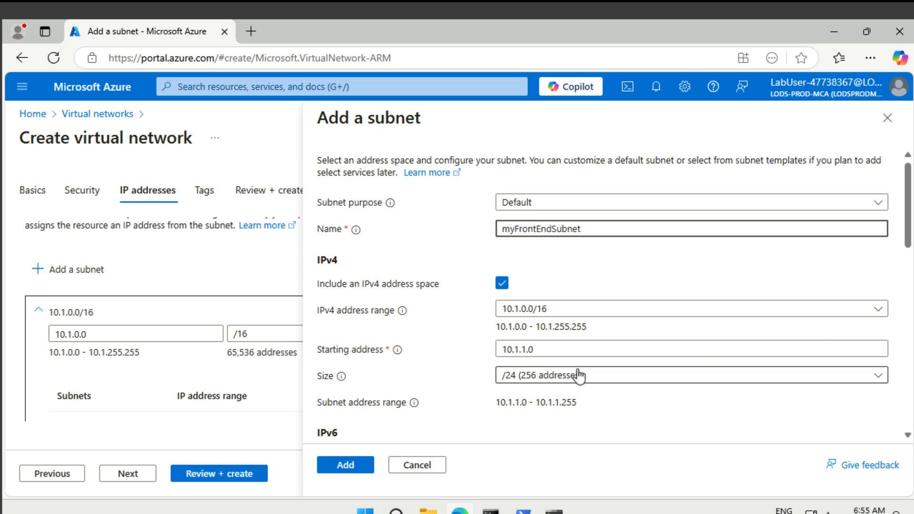
{"action": "left_click", "coordinate": [526, 351]}
{"action": "key", "text": "BackSpace"}
{"action": "type", "text": "2"}
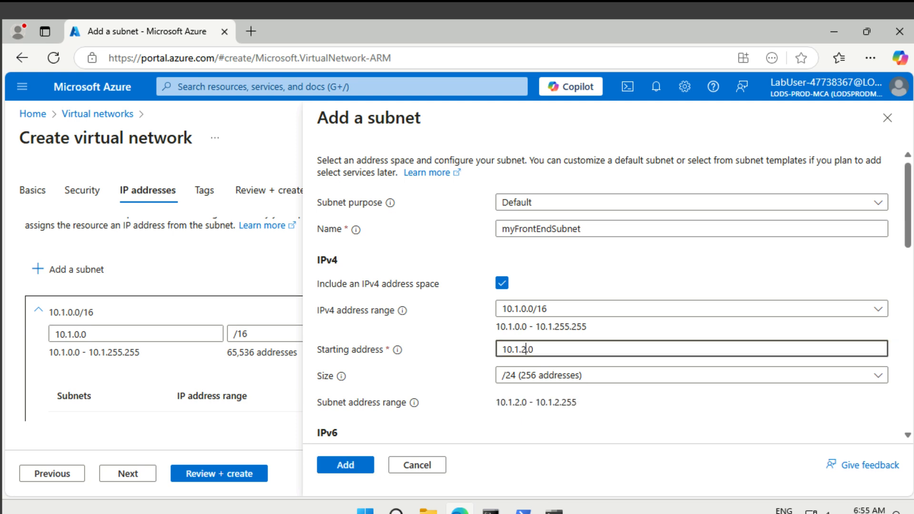
{"action": "left_click", "coordinate": [348, 469]}
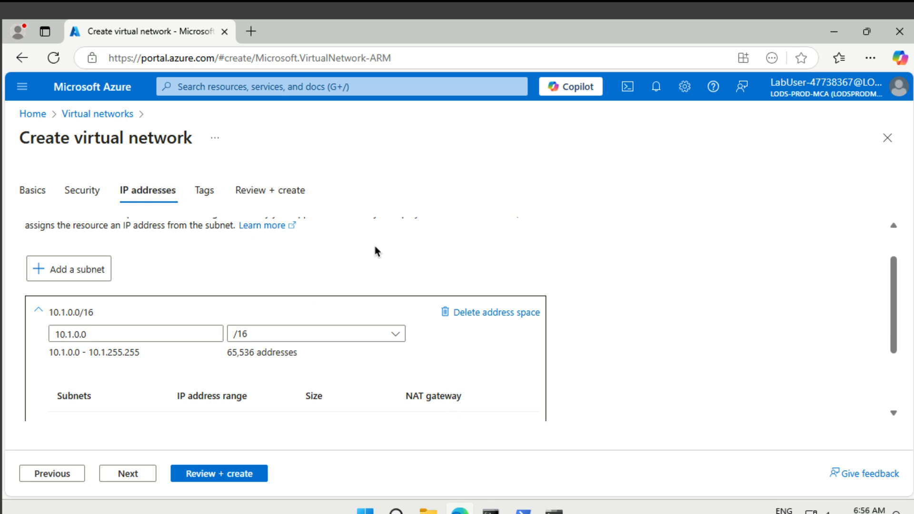
Step: Enable Azure Bastion on the network with host name myBastionHost
{"action": "left_click", "coordinate": [89, 199]}
{"action": "scroll", "coordinate": [225, 301], "scroll_direction": "down", "scroll_amount": 4}
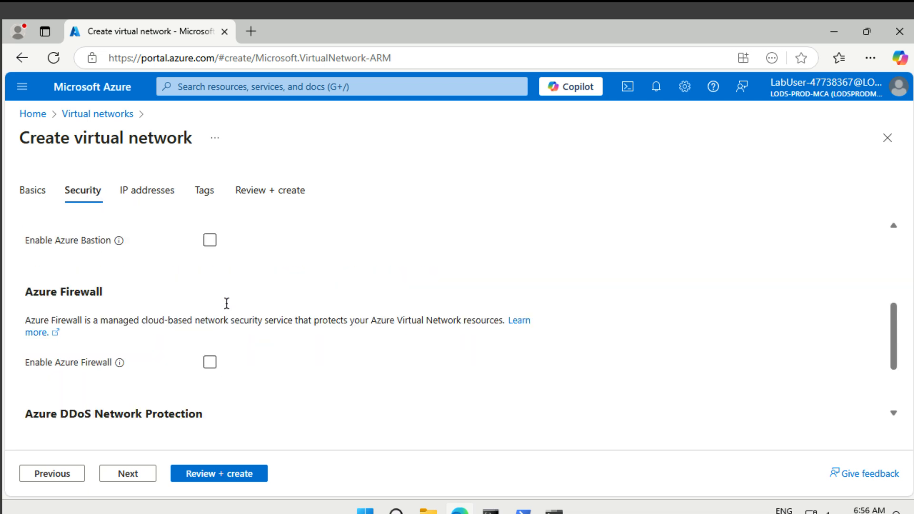
{"action": "left_click", "coordinate": [210, 240]}
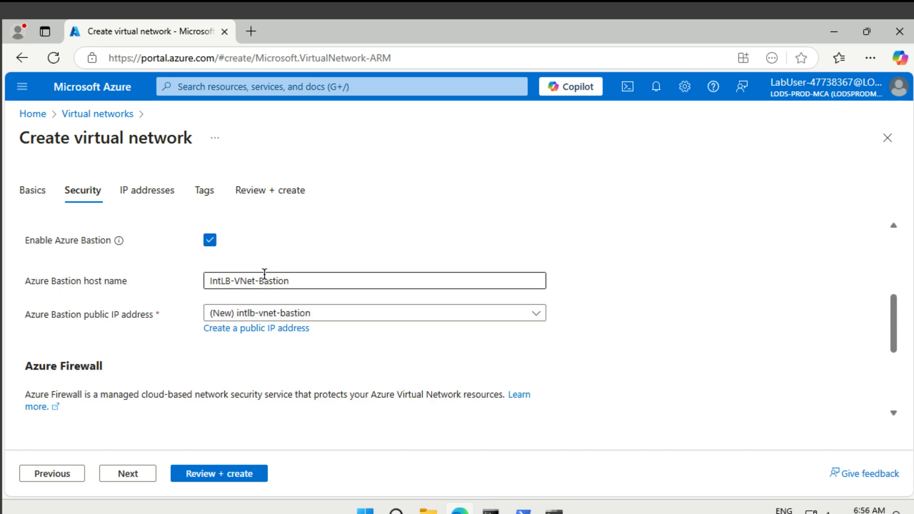
{"action": "triple_click", "coordinate": [302, 281]}
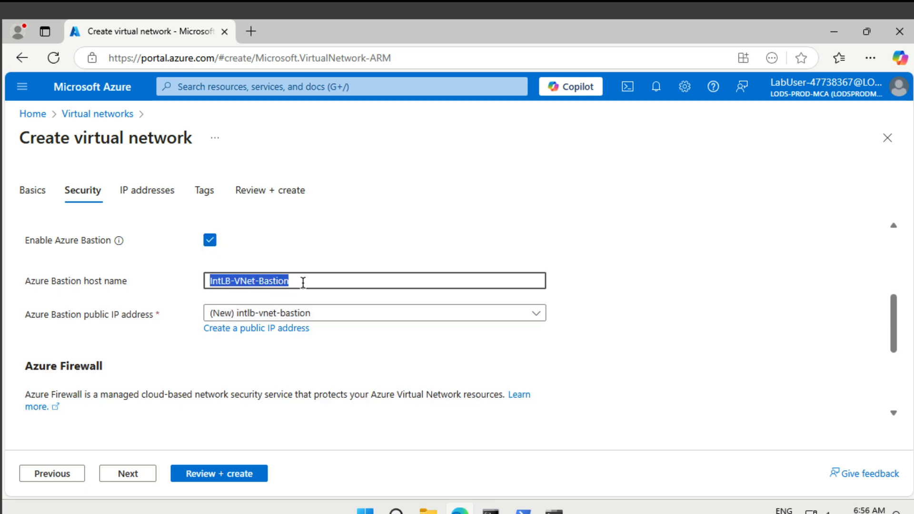
{"action": "key", "text": "BackSpace"}
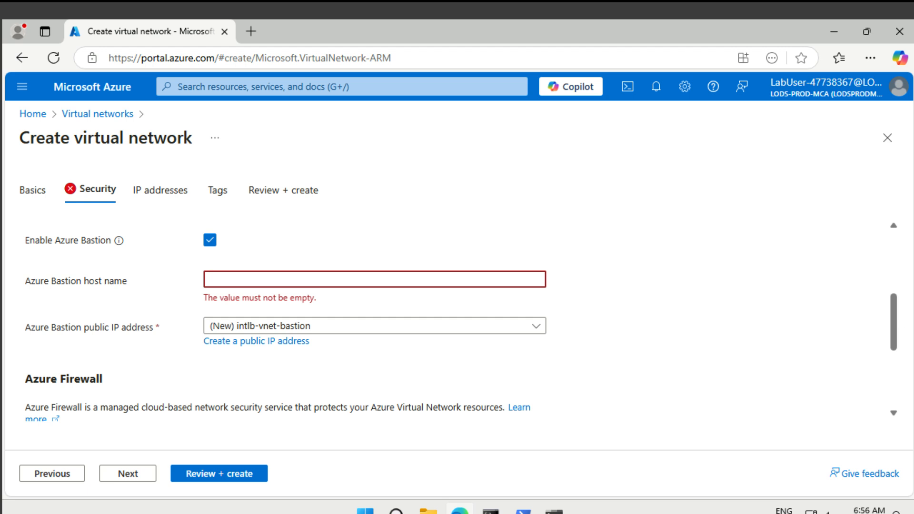
{"action": "type", "text": "myBastionHos"}
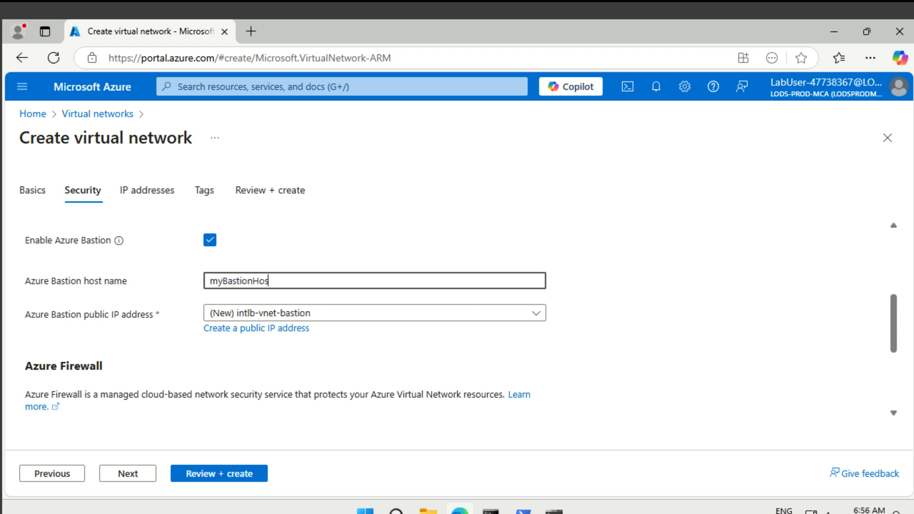
{"action": "type", "text": "t"}
{"action": "scroll", "coordinate": [482, 348], "scroll_direction": "up", "scroll_amount": 2}
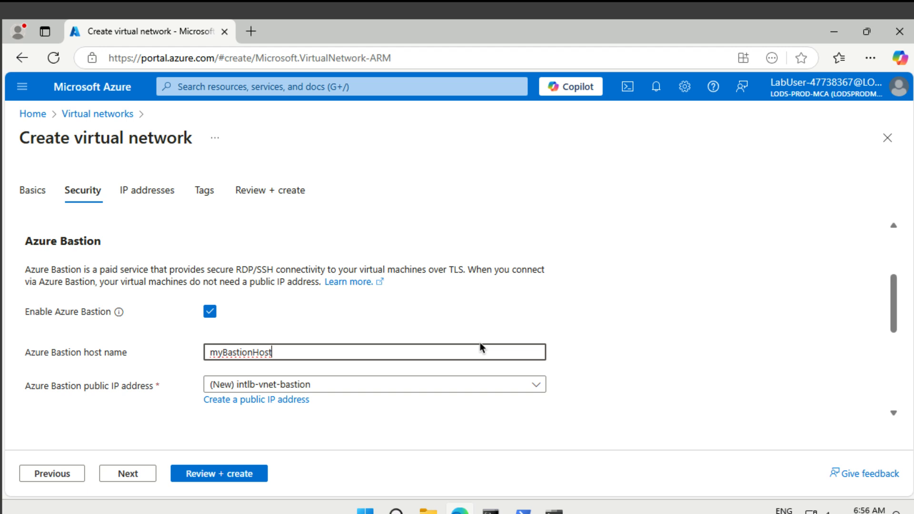
{"action": "scroll", "coordinate": [481, 348], "scroll_direction": "down", "scroll_amount": 2}
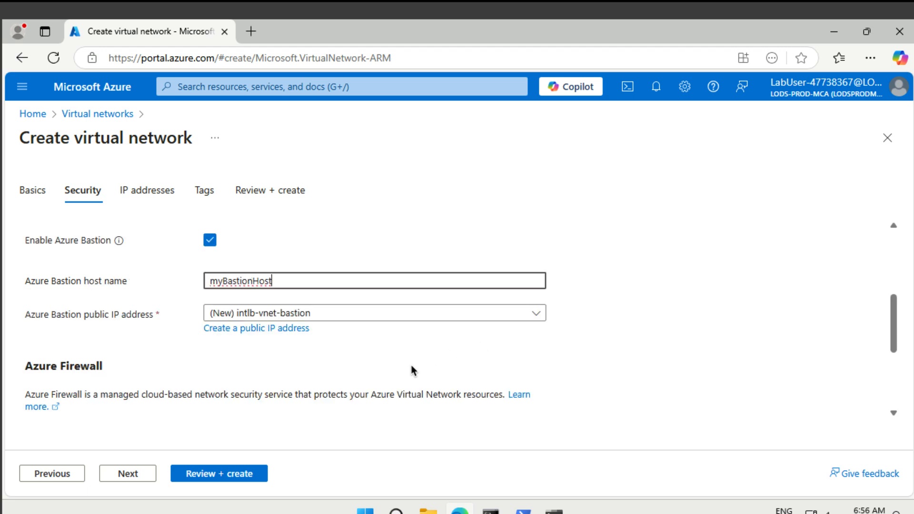
Step: Create a new public IP named myBastionIP for the Bastion host
{"action": "left_click", "coordinate": [288, 330]}
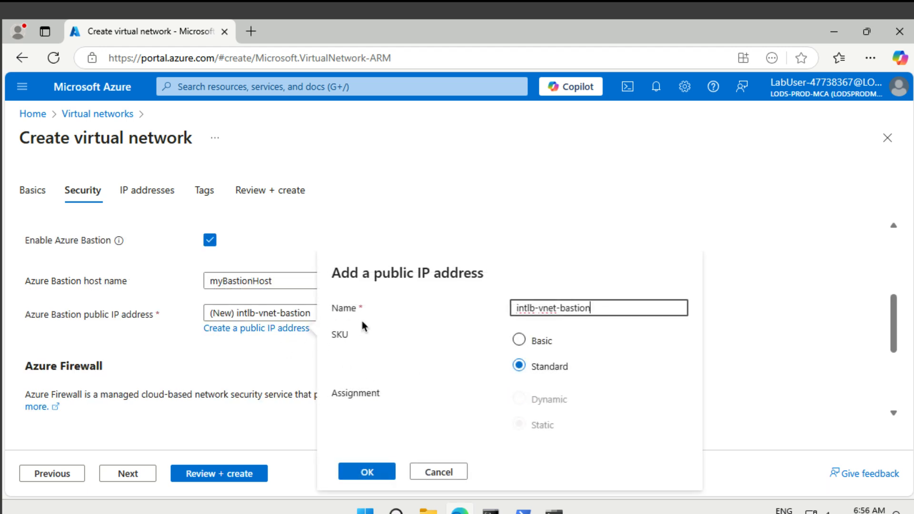
{"action": "key", "text": "BackSpace"}
{"action": "key", "text": "BackSpace"}
{"action": "key", "text": "BackSpace"}
{"action": "key", "text": "BackSpace"}
{"action": "key", "text": "BackSpace"}
{"action": "key", "text": "BackSpace"}
{"action": "key", "text": "BackSpace"}
{"action": "key", "text": "BackSpace"}
{"action": "key", "text": "BackSpace"}
{"action": "key", "text": "BackSpace"}
{"action": "key", "text": "BackSpace"}
{"action": "key", "text": "BackSpace"}
{"action": "key", "text": "BackSpace"}
{"action": "key", "text": "BackSpace"}
{"action": "key", "text": "BackSpace"}
{"action": "key", "text": "BackSpace"}
{"action": "key", "text": "BackSpace"}
{"action": "key", "text": "BackSpace"}
{"action": "type", "text": "m"}
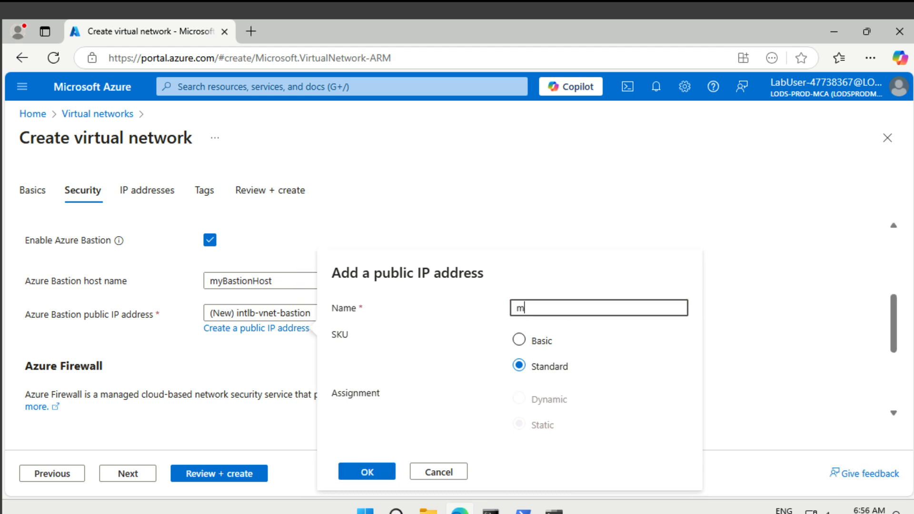
{"action": "type", "text": "yBastionIP"}
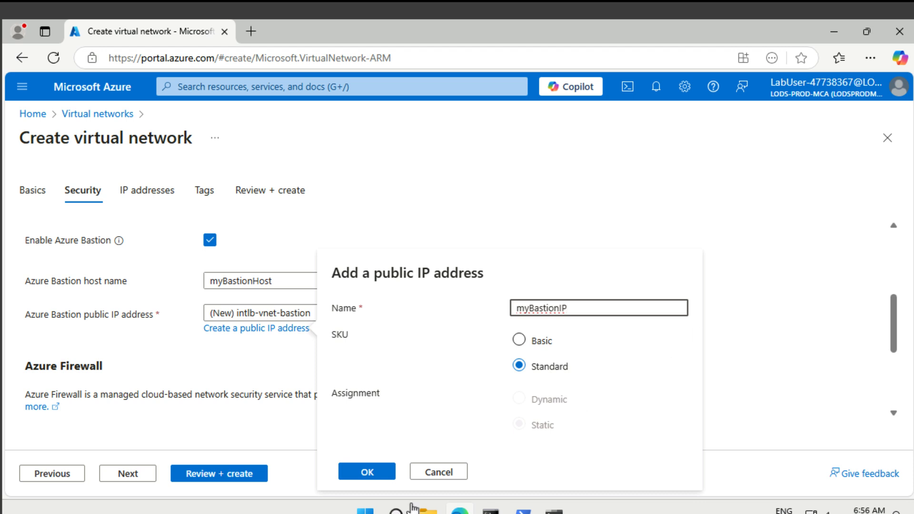
{"action": "left_click", "coordinate": [367, 473]}
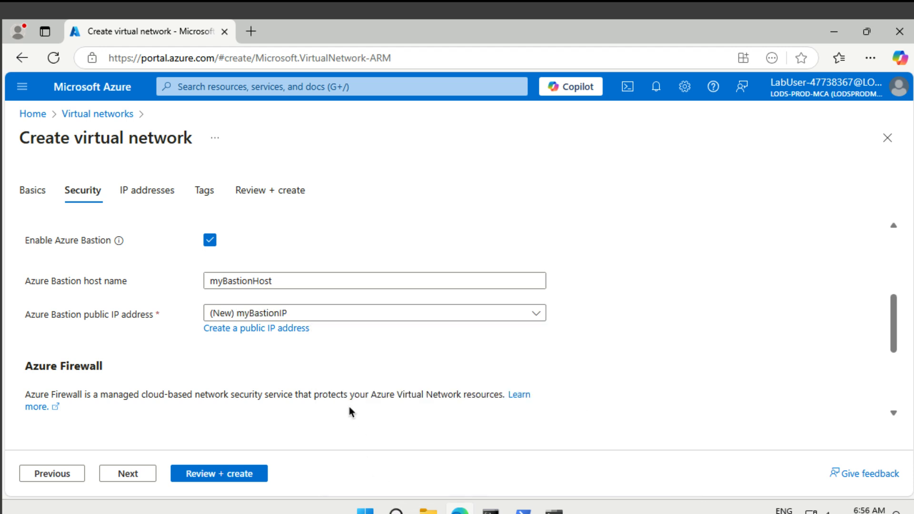
{"action": "scroll", "coordinate": [338, 382], "scroll_direction": "down", "scroll_amount": 4}
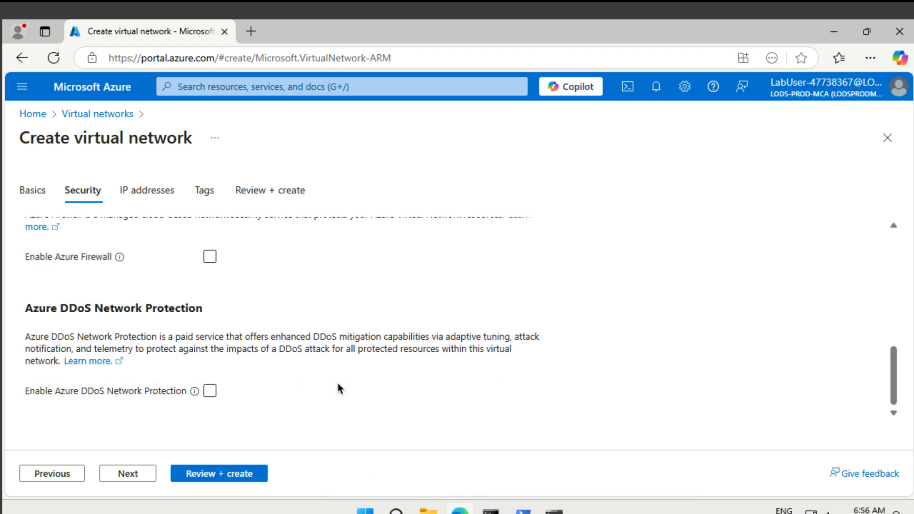
{"action": "scroll", "coordinate": [338, 385], "scroll_direction": "up", "scroll_amount": 5}
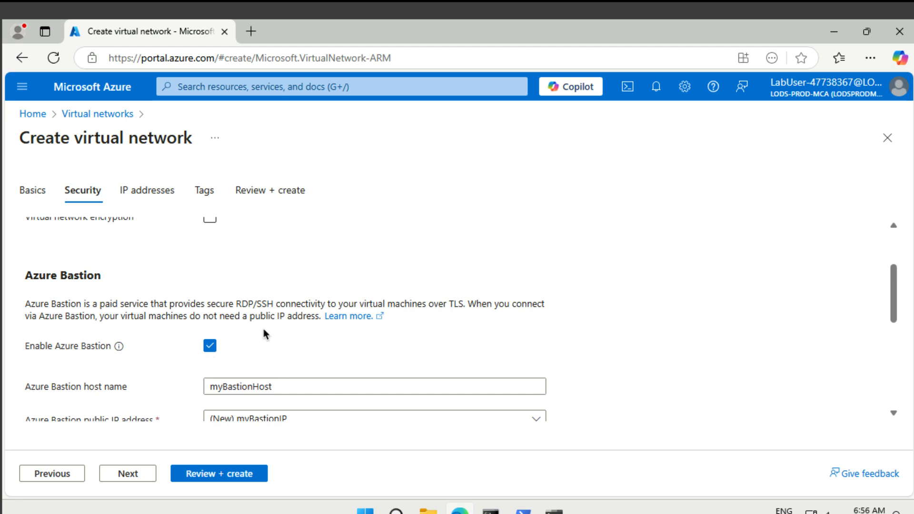
{"action": "scroll", "coordinate": [277, 347], "scroll_direction": "up", "scroll_amount": 3}
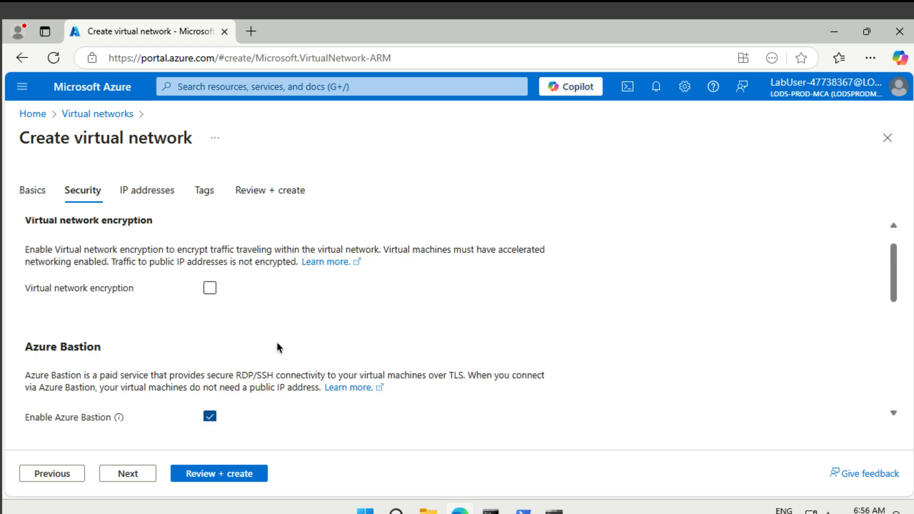
Step: Review the subnets, including AzureBastionSubnet 10.1.1.0/26, and submit IntLB-VNet for creation
{"action": "left_click", "coordinate": [163, 199]}
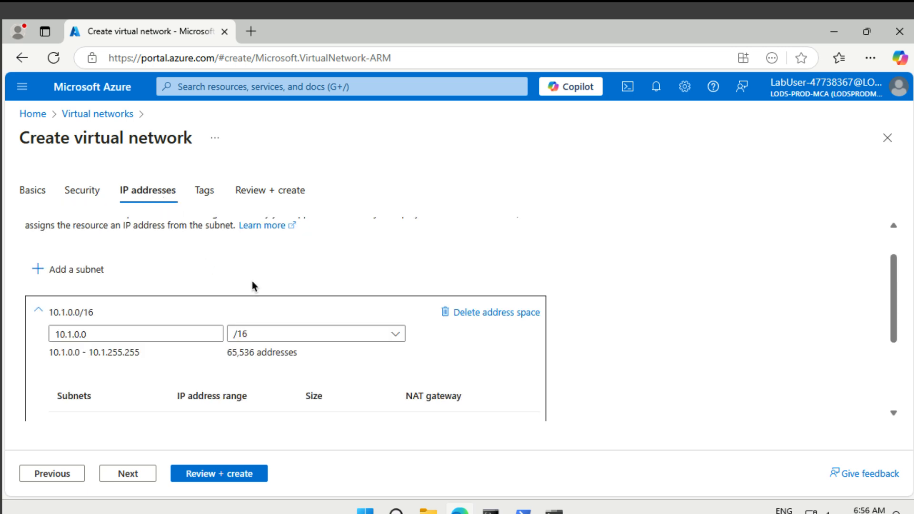
{"action": "scroll", "coordinate": [253, 286], "scroll_direction": "down", "scroll_amount": 3}
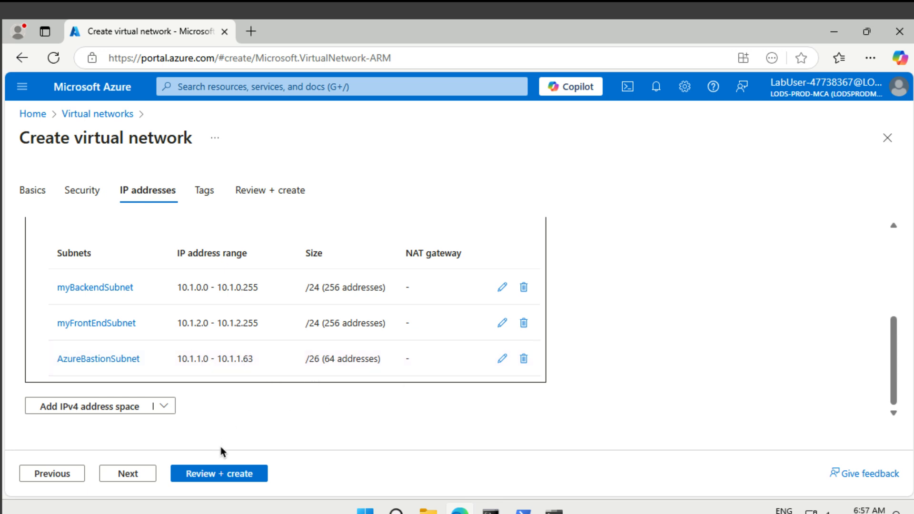
{"action": "left_click", "coordinate": [221, 474]}
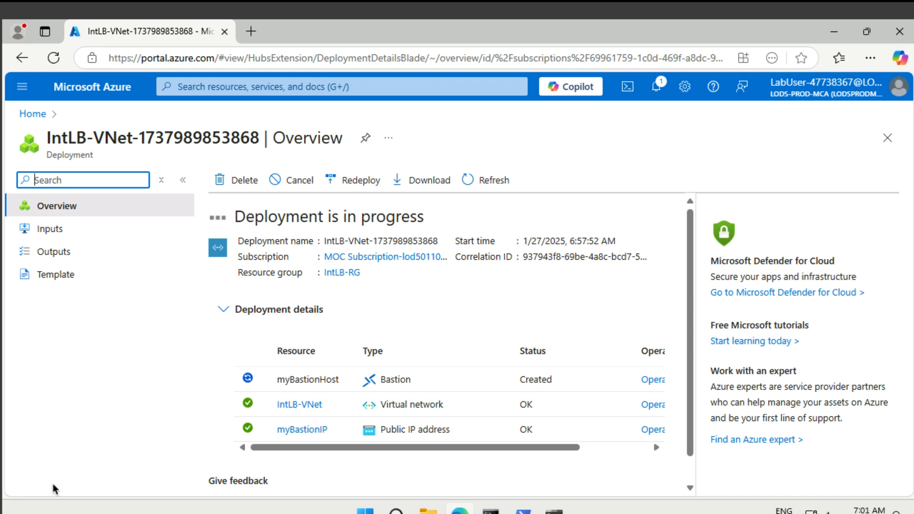
Step: Start a PowerShell Cloud Shell without storage on the lab subscription, then open file management
{"action": "left_click", "coordinate": [628, 91]}
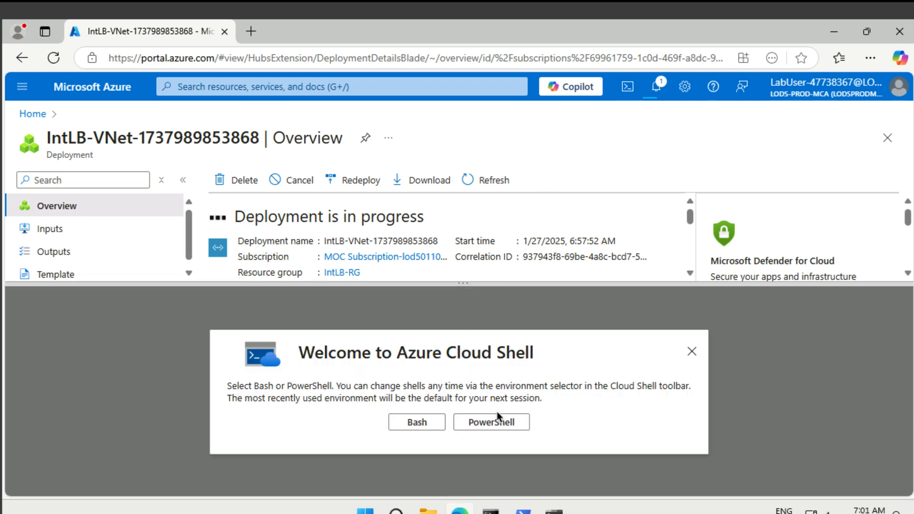
{"action": "left_click", "coordinate": [504, 426]}
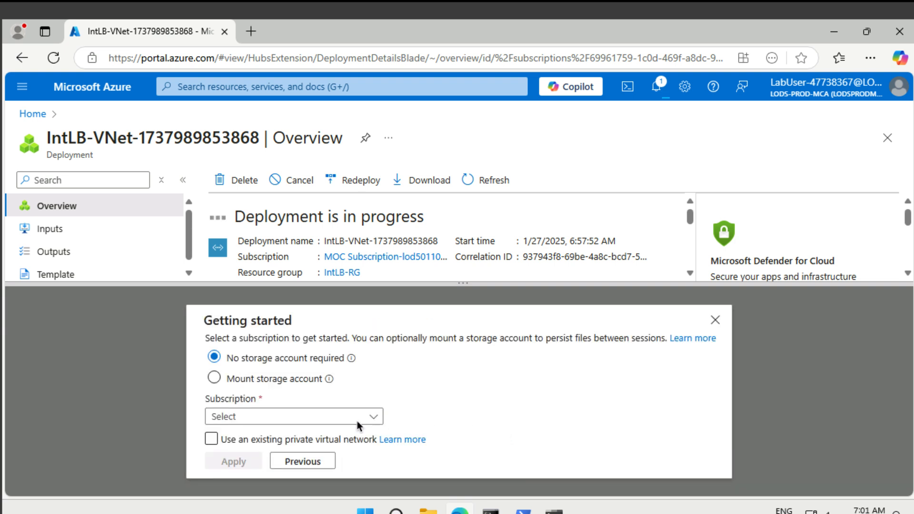
{"action": "left_click", "coordinate": [307, 420]}
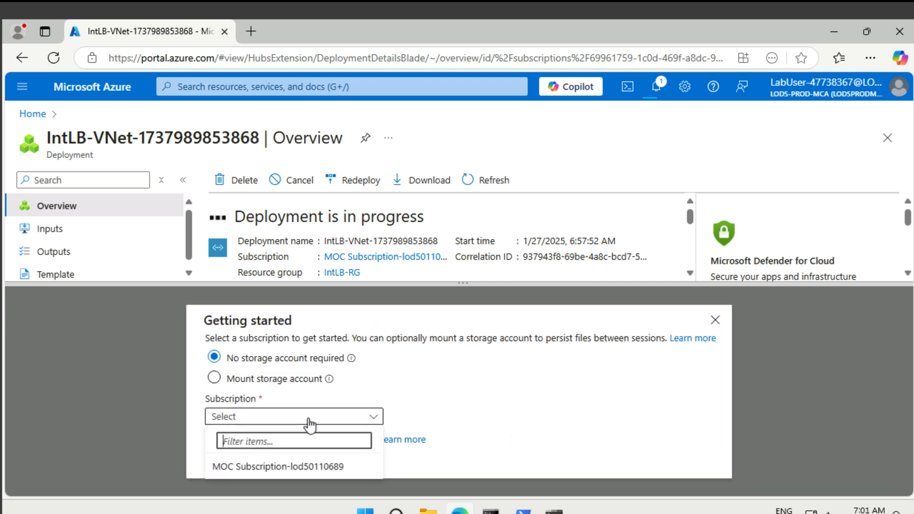
{"action": "left_click", "coordinate": [290, 467]}
{"action": "left_click", "coordinate": [235, 459]}
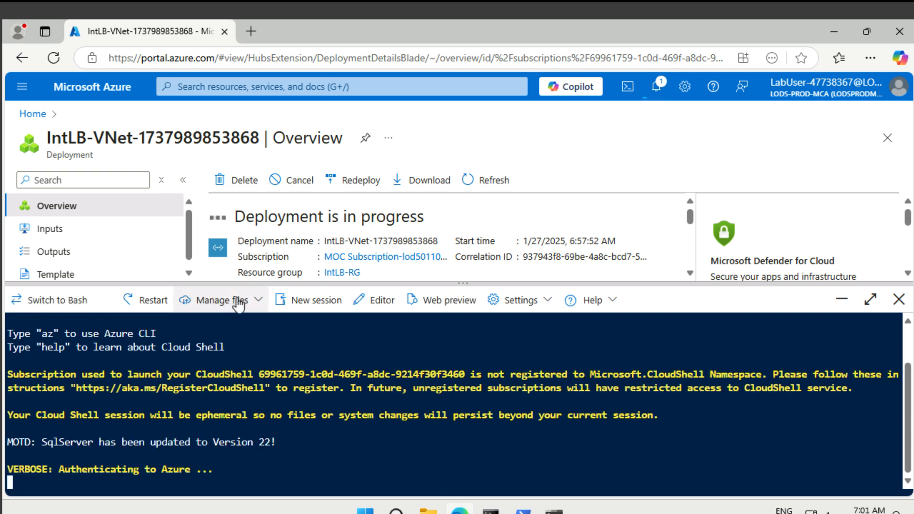
{"action": "left_click", "coordinate": [240, 303]}
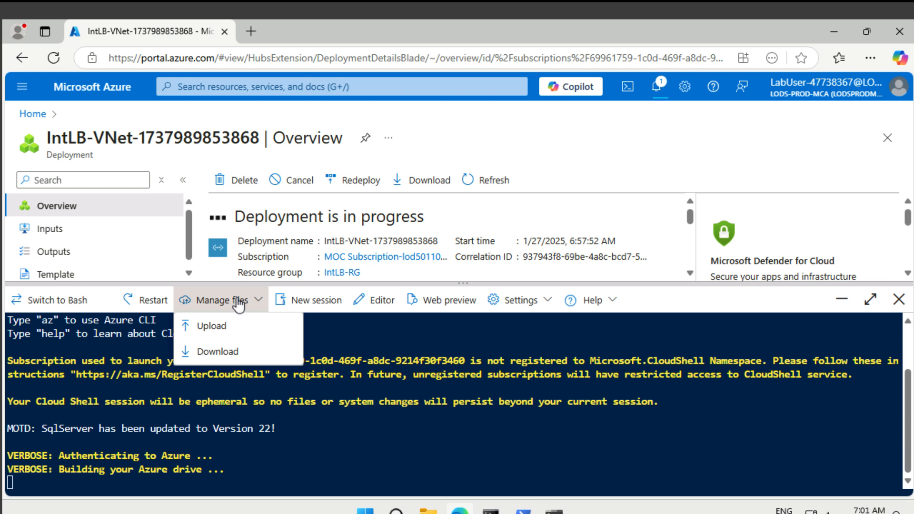
Step: Upload azuredeploy.json and azuredeploy.parameters.json from Allfiles\Exercises\M04 into Cloud Shell
{"action": "left_click", "coordinate": [229, 327]}
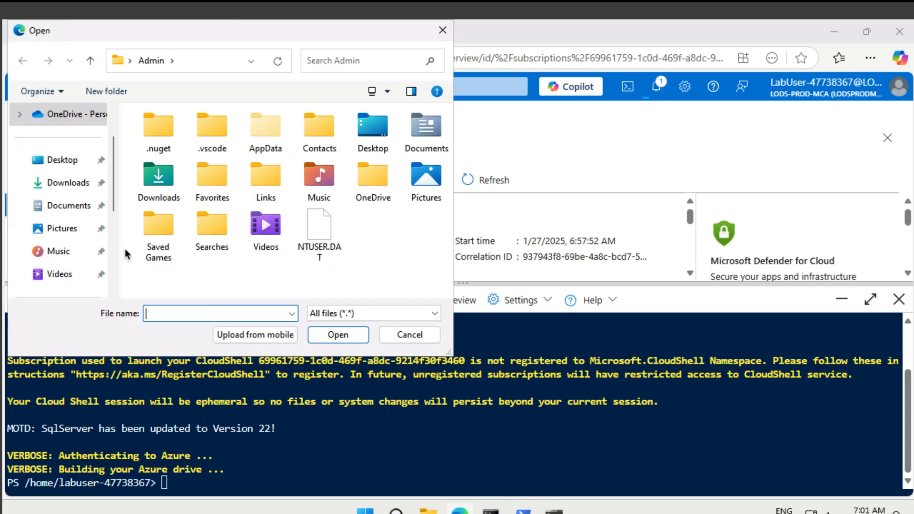
{"action": "scroll", "coordinate": [115, 261], "scroll_direction": "down", "scroll_amount": 2}
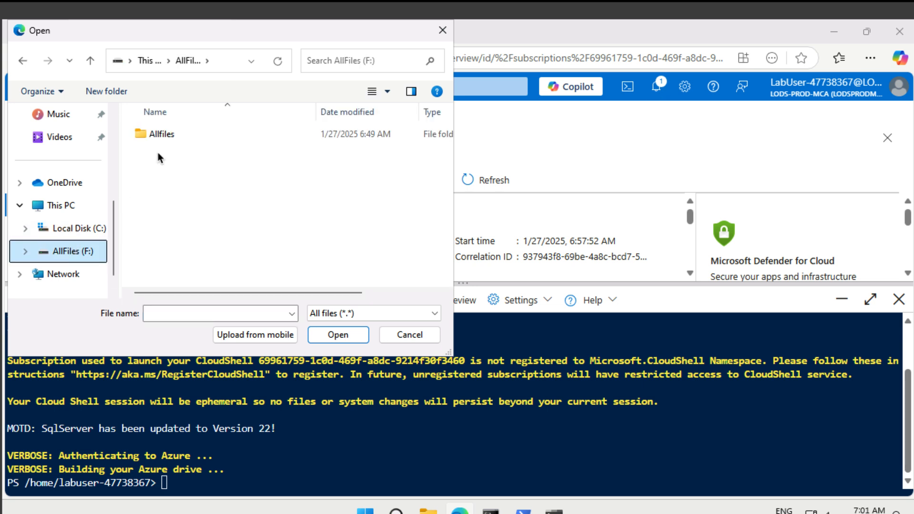
{"action": "double_click", "coordinate": [159, 135]}
{"action": "left_click", "coordinate": [158, 135]}
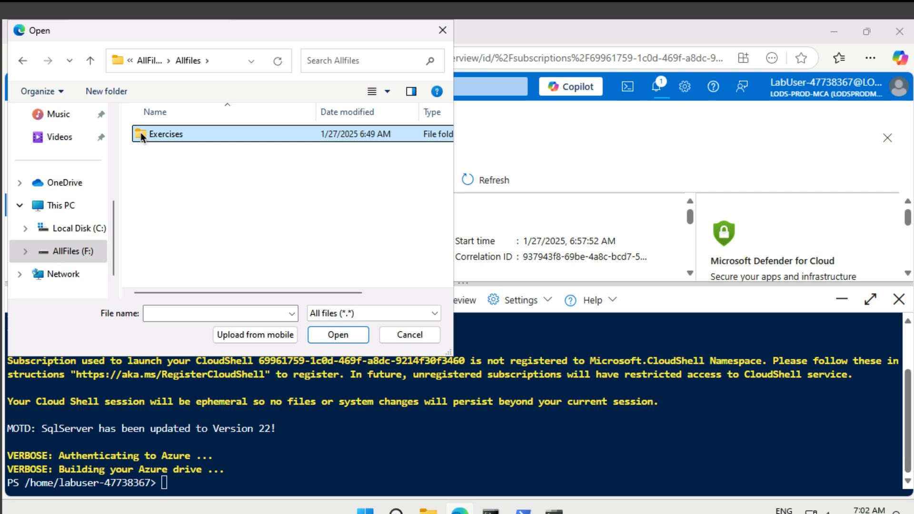
{"action": "double_click", "coordinate": [159, 136]}
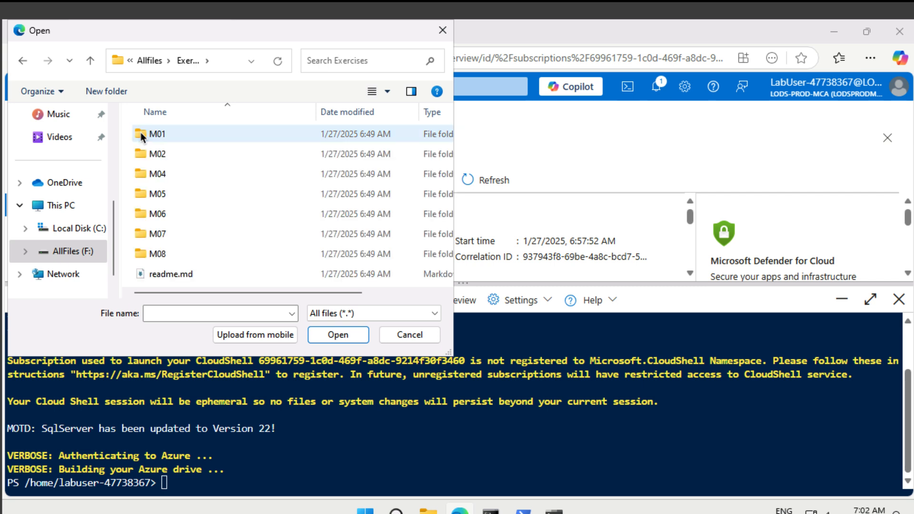
{"action": "left_click", "coordinate": [159, 176]}
{"action": "double_click", "coordinate": [159, 176]}
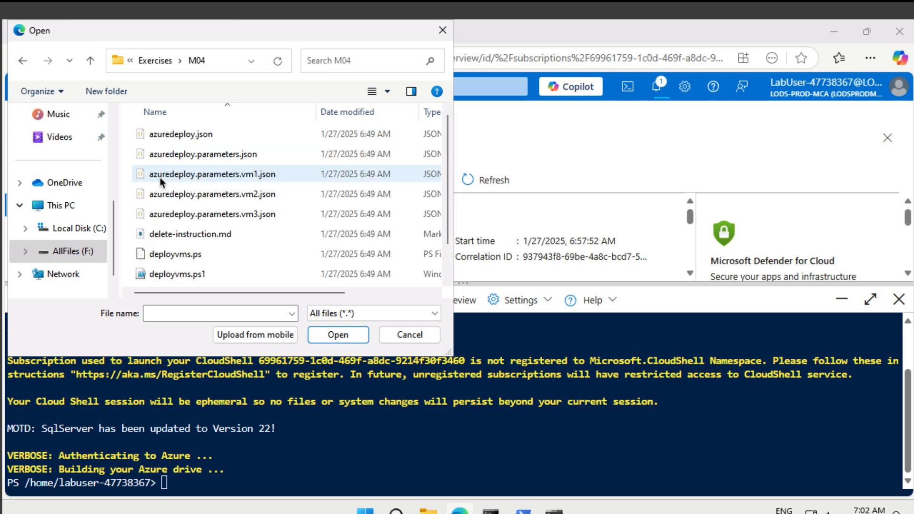
{"action": "left_click", "coordinate": [236, 136]}
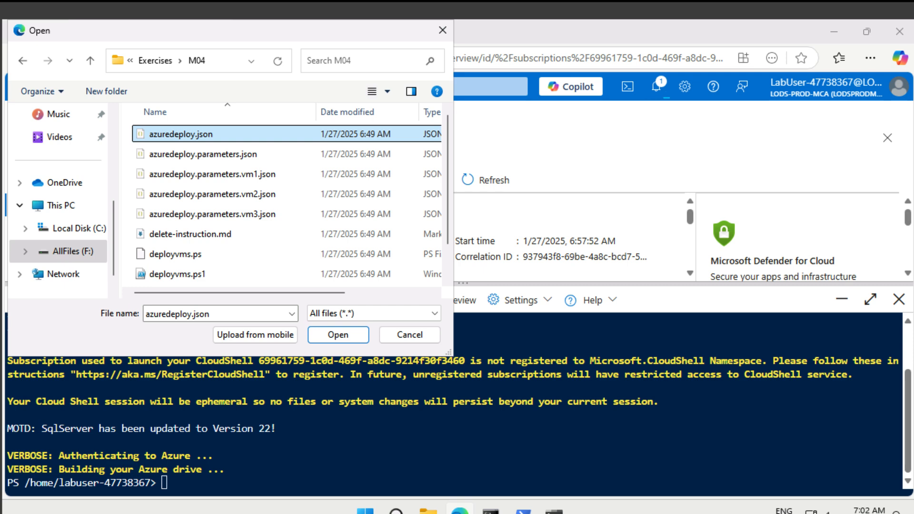
{"action": "left_click", "coordinate": [232, 156], "text": "ctrl"}
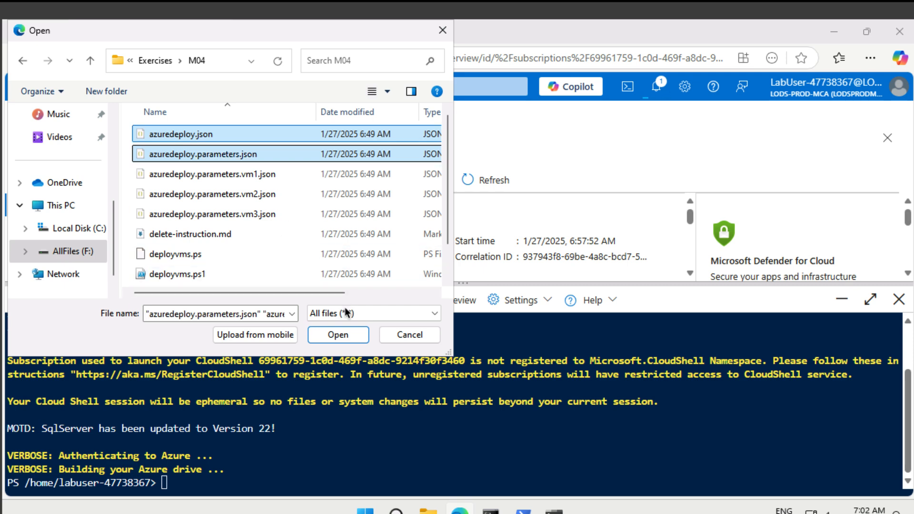
{"action": "left_click", "coordinate": [350, 334]}
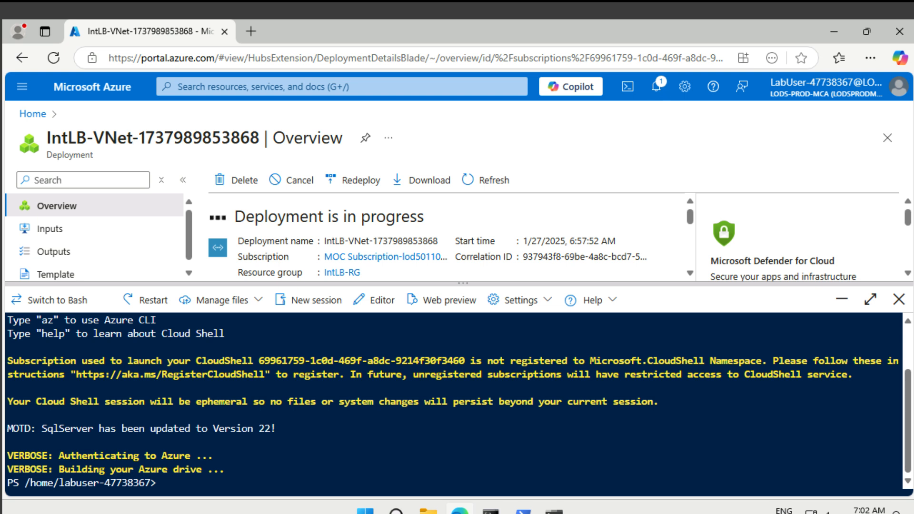
Step: Run New-AzResourceGroupDeployment into IntLB-RG with the template files, entering the admin password
{"action": "type", "text": "$RGName = \"IntLB-RG\""}
{"action": "key", "text": "Return"}
{"action": "key", "text": "Return"}
{"action": "type", "text": "New-AzResourceGr"}
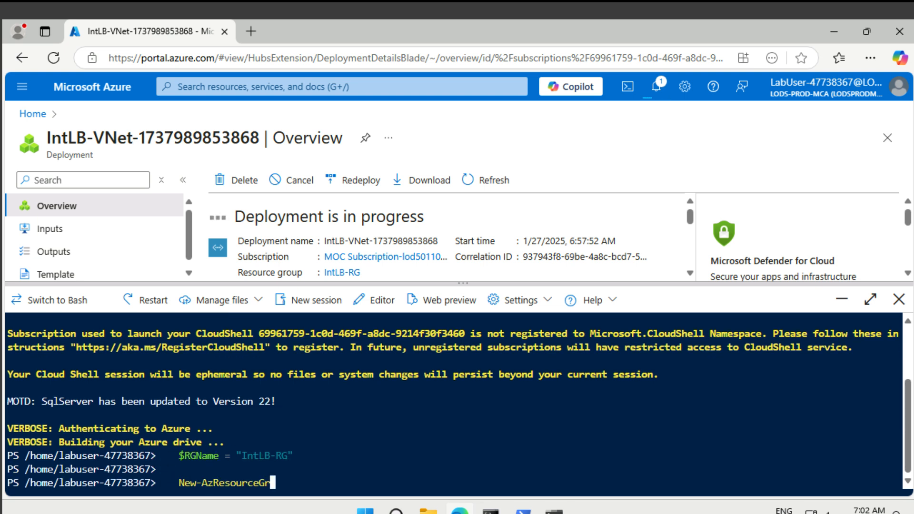
{"action": "type", "text": "oupDeployment -ResourceGroupName $RGName -TemplateFile azuredeploy.json -TemplateParameterFile azuredeploy.parameters.json"}
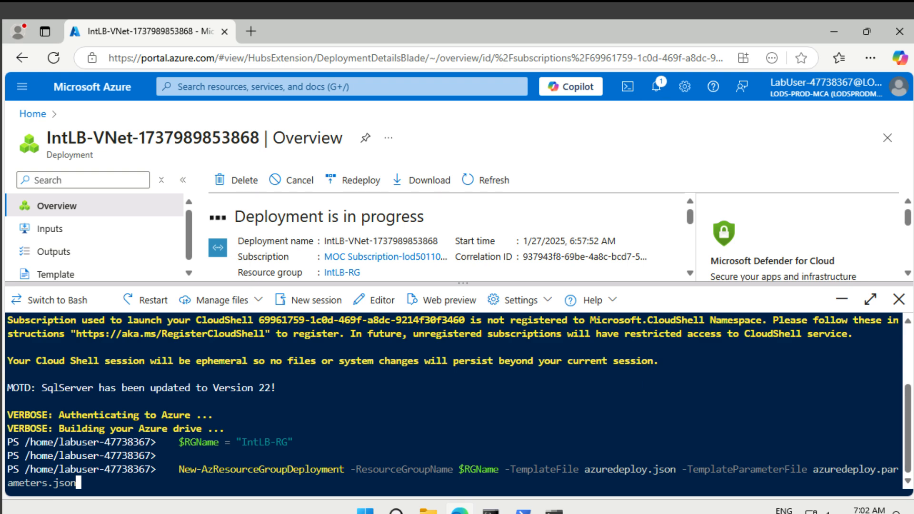
{"action": "key", "text": "Return"}
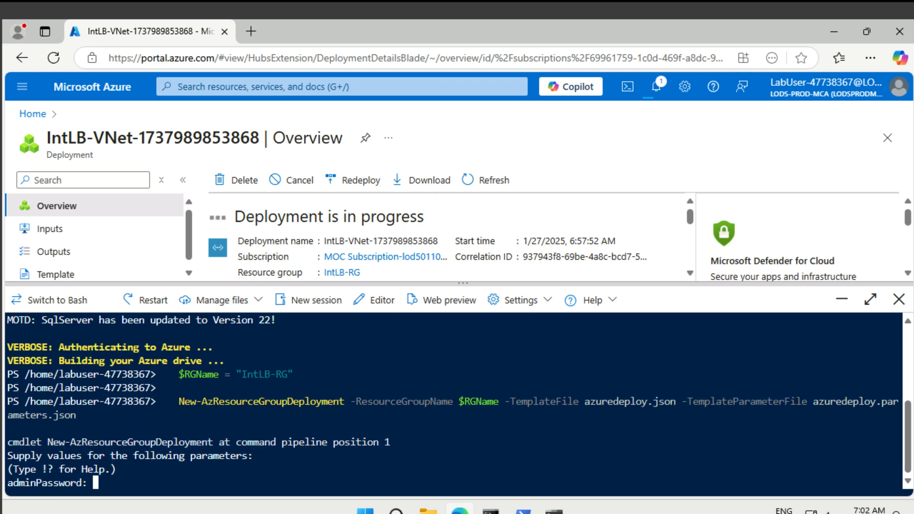
{"action": "type", "text": "***********"}
{"action": "key", "text": "Return"}
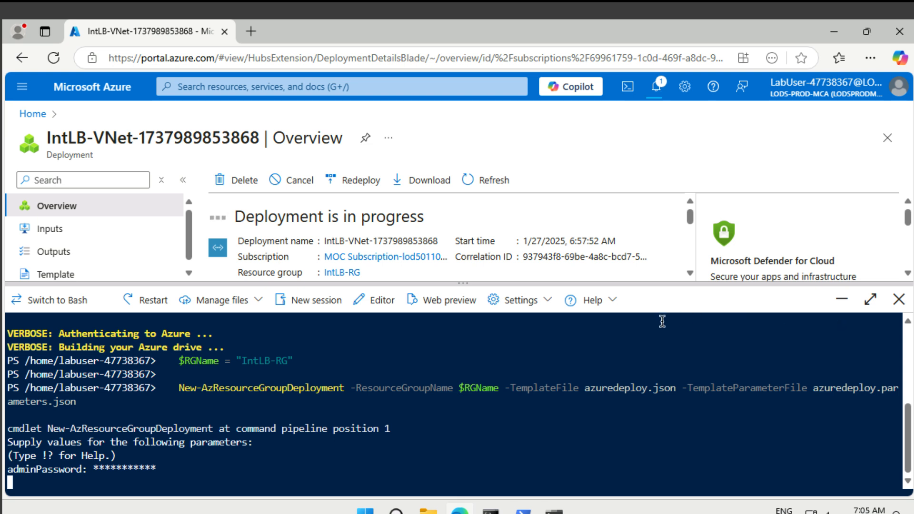
{"action": "left_click_drag", "start_coordinate": [461, 284], "coordinate": [465, 423]}
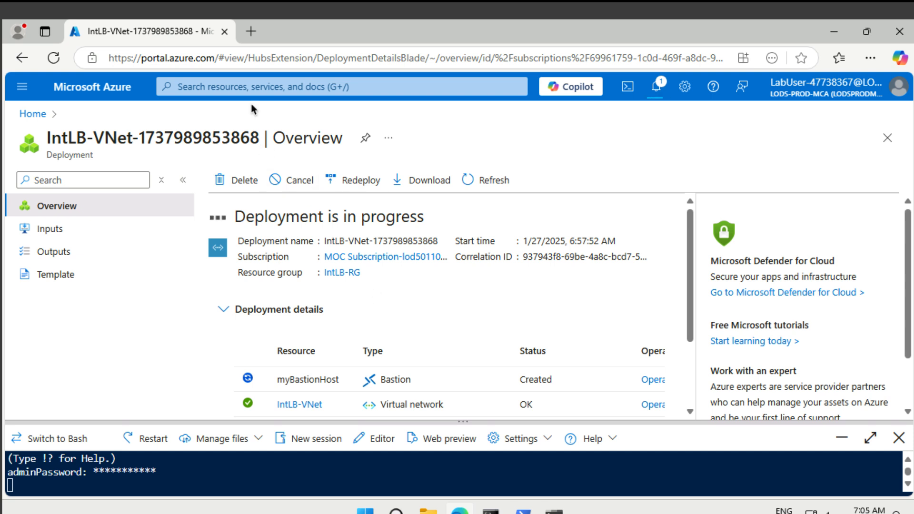
Step: From the Load balancers list, start myIntLoadBalancer in resource group IntLB-RG
{"action": "left_click", "coordinate": [256, 85]}
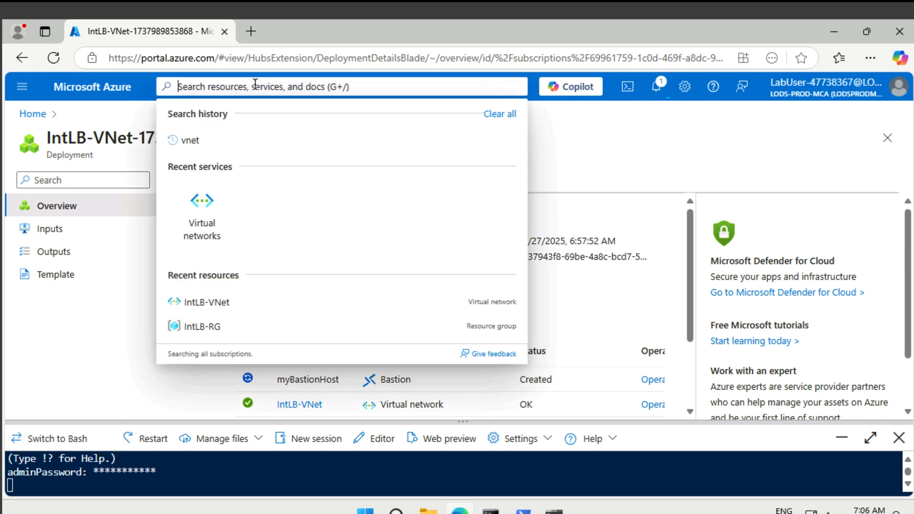
{"action": "type", "text": "load"}
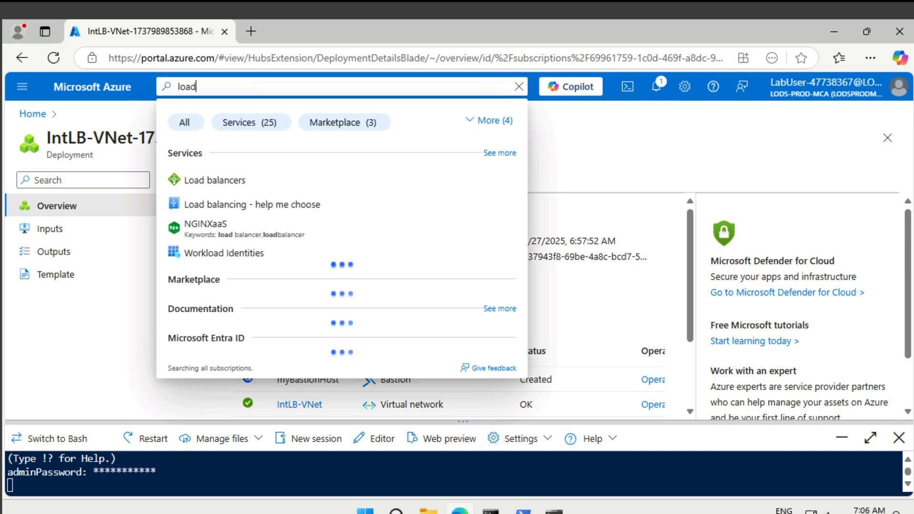
{"action": "type", "text": " ba"}
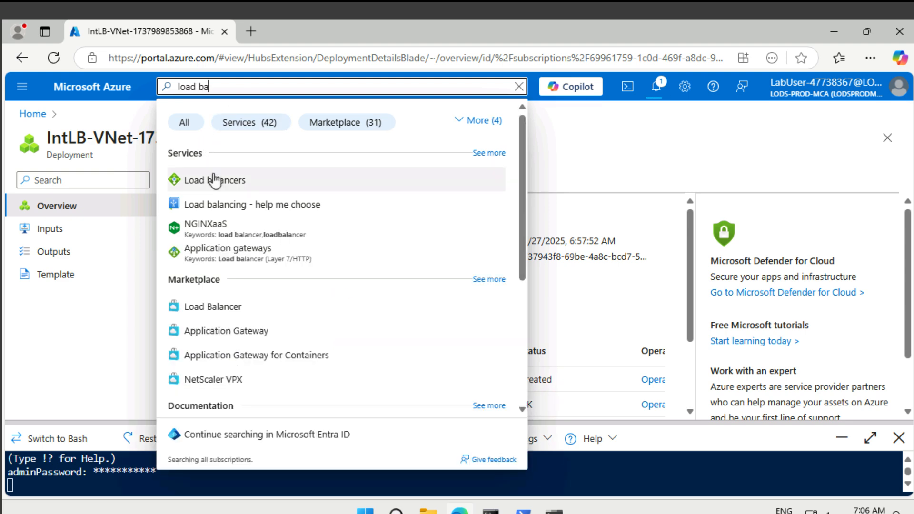
{"action": "left_click", "coordinate": [204, 180]}
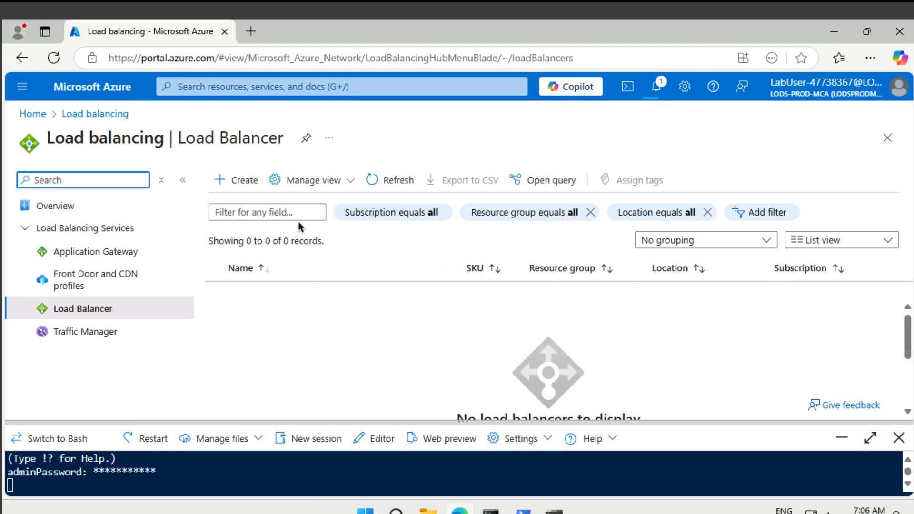
{"action": "left_click", "coordinate": [233, 193]}
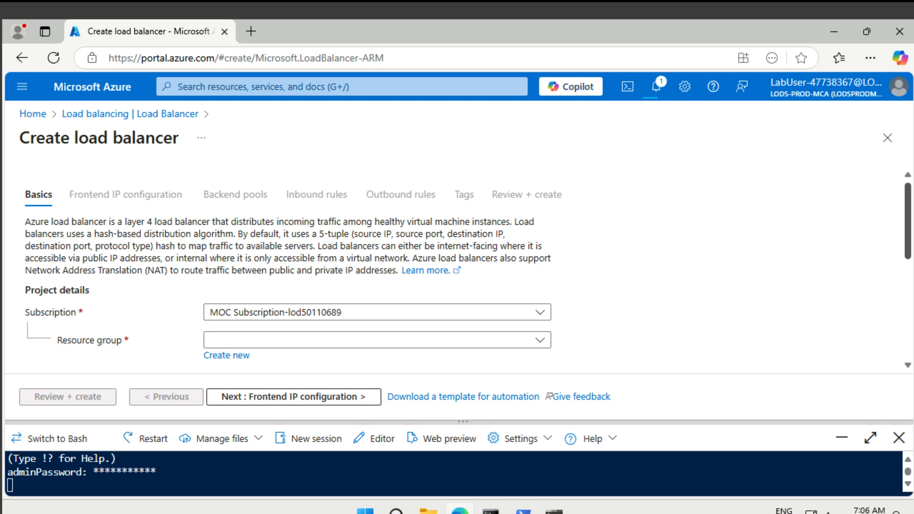
{"action": "scroll", "coordinate": [626, 242], "scroll_direction": "down", "scroll_amount": 1}
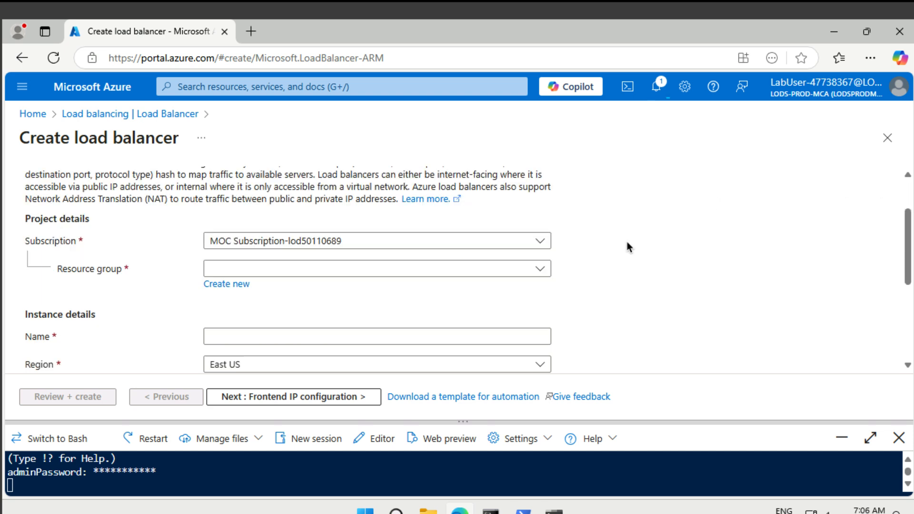
{"action": "left_click", "coordinate": [457, 272]}
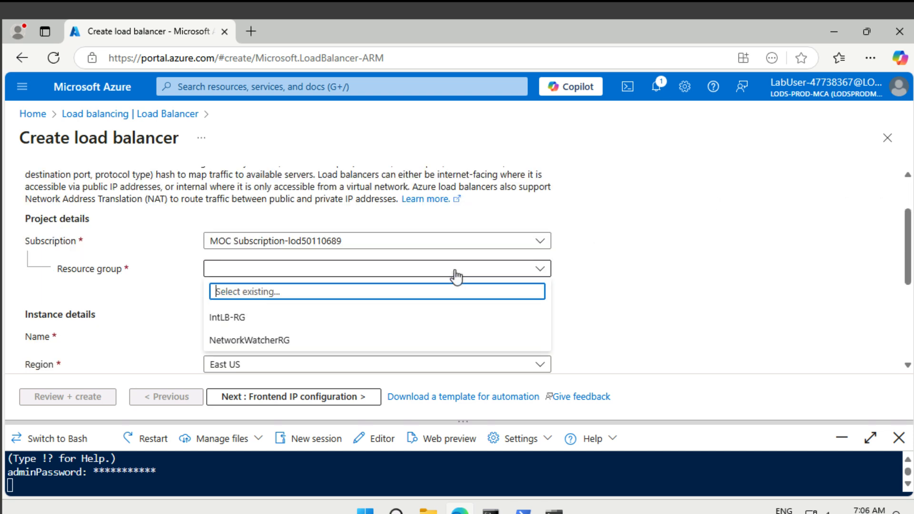
{"action": "left_click", "coordinate": [400, 317]}
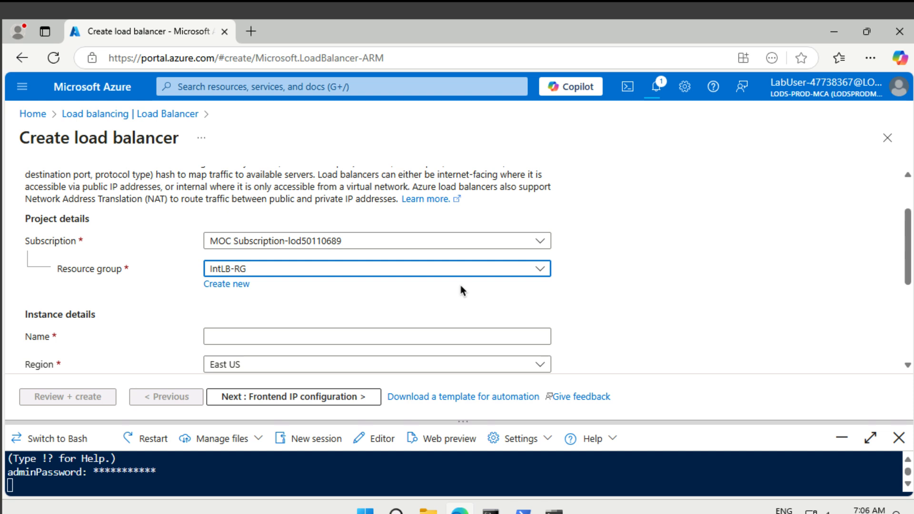
{"action": "scroll", "coordinate": [562, 270], "scroll_direction": "down", "scroll_amount": 1}
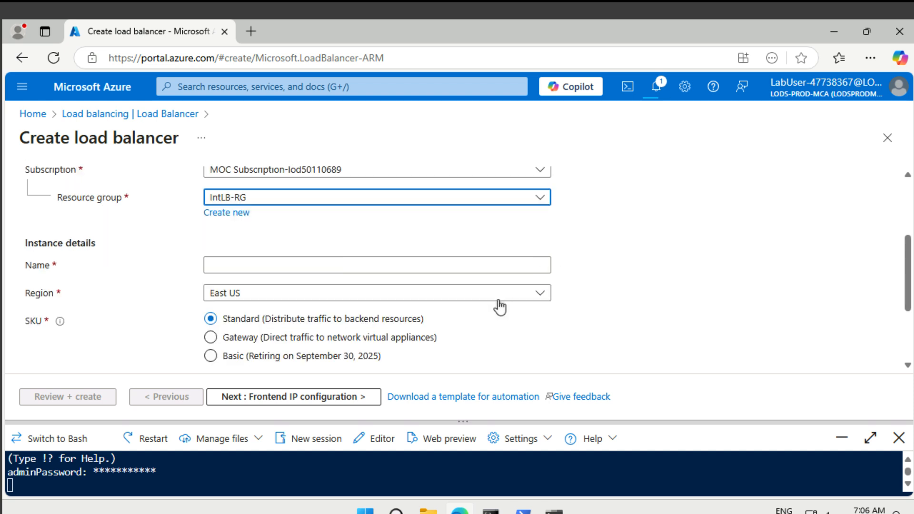
{"action": "left_click", "coordinate": [485, 267]}
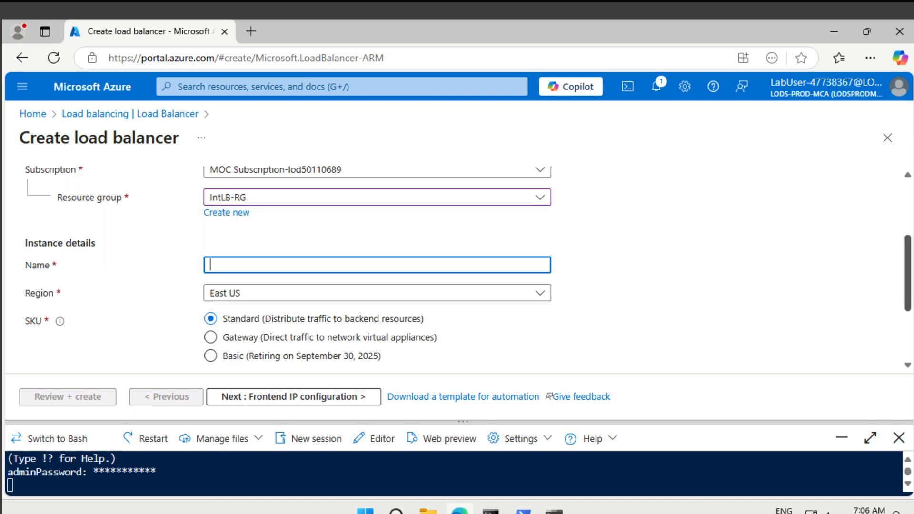
{"action": "type", "text": "myIntLoadBalancer"}
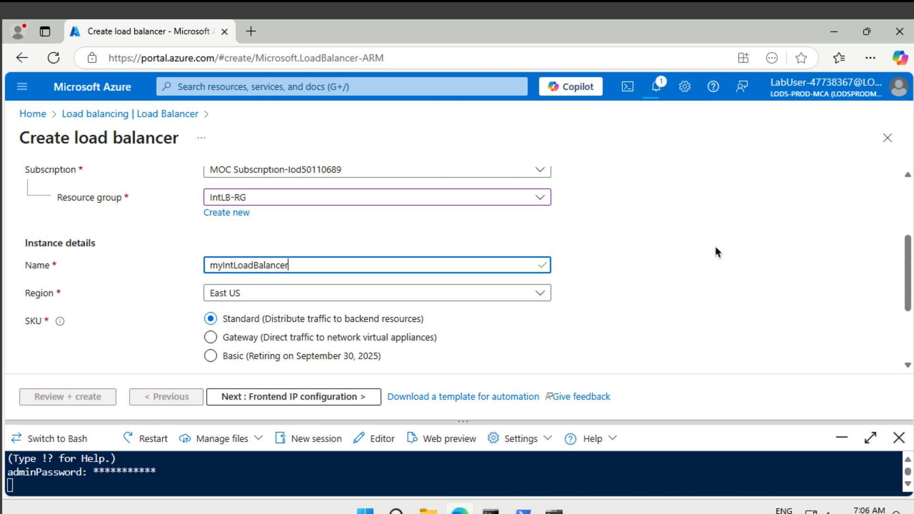
{"action": "scroll", "coordinate": [702, 295], "scroll_direction": "down", "scroll_amount": 1}
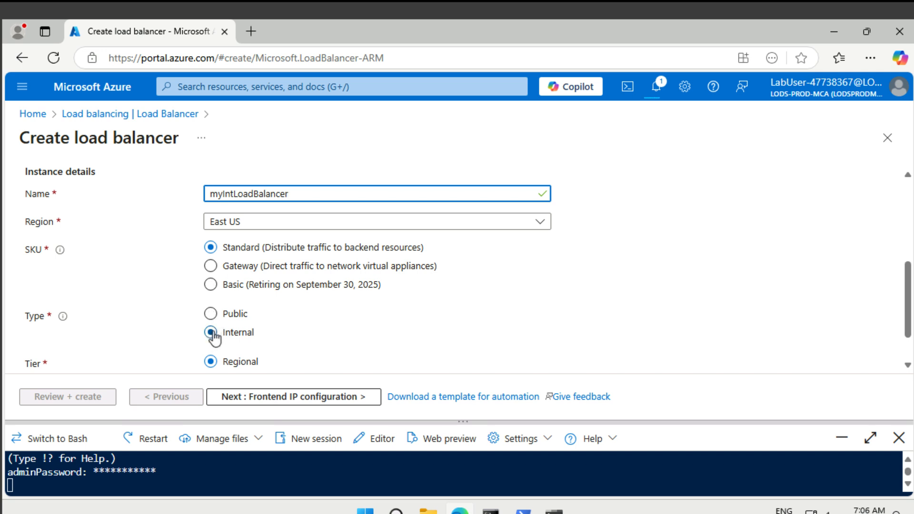
{"action": "scroll", "coordinate": [533, 302], "scroll_direction": "down", "scroll_amount": 1}
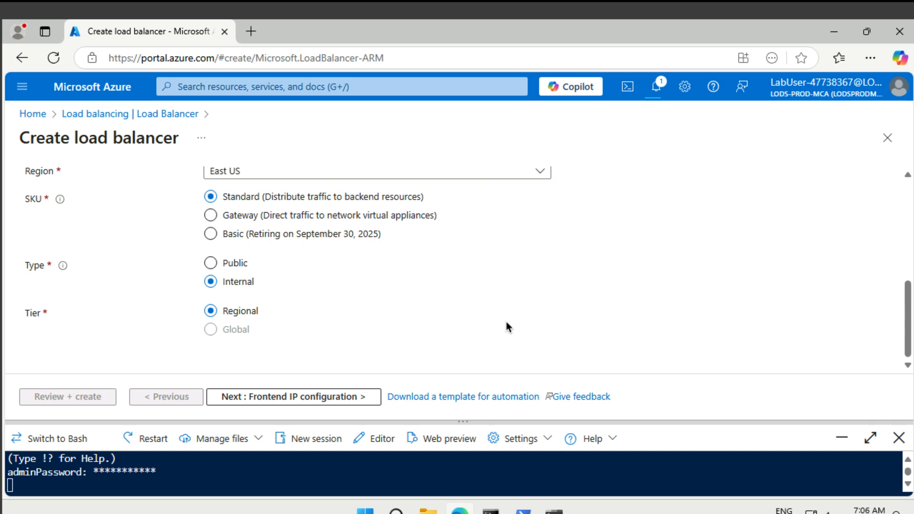
Step: Add a Dynamic frontend IP named LoadBalancerFrontEnd on subnet myFrontEndSubnet
{"action": "left_click", "coordinate": [356, 397]}
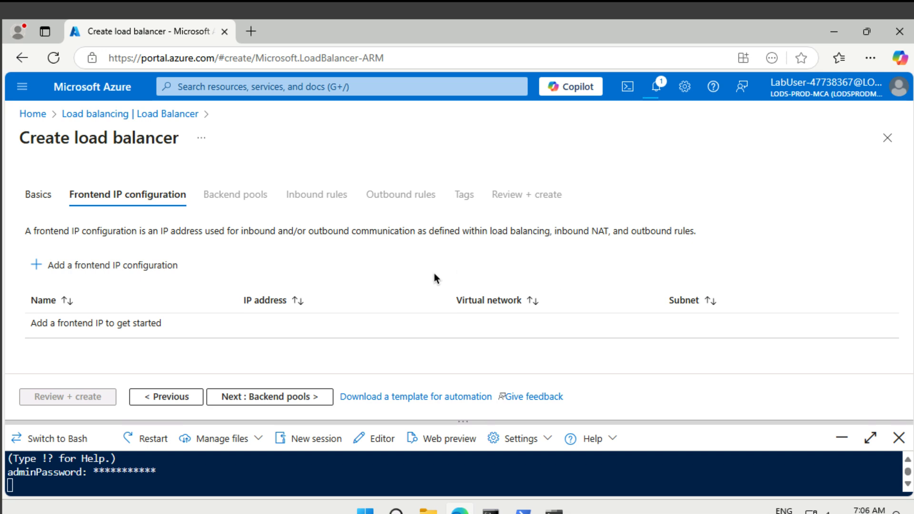
{"action": "left_click", "coordinate": [173, 268]}
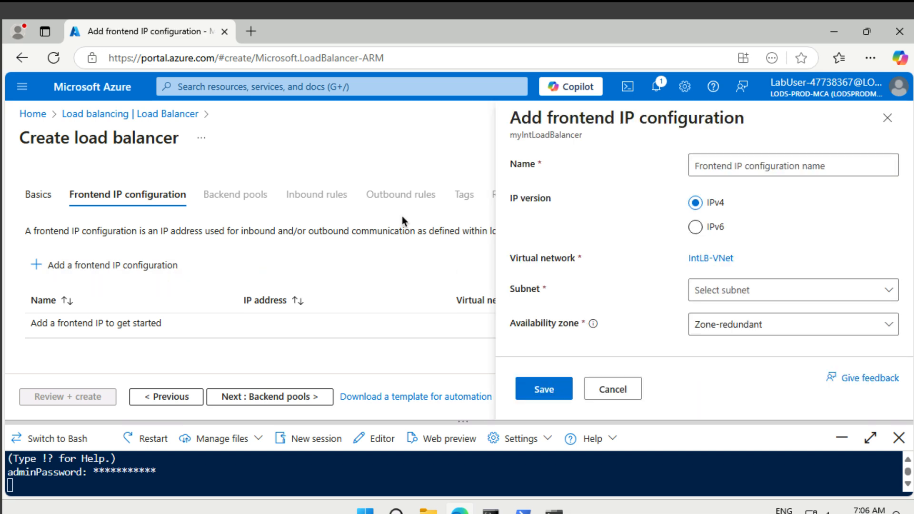
{"action": "left_click", "coordinate": [742, 164]}
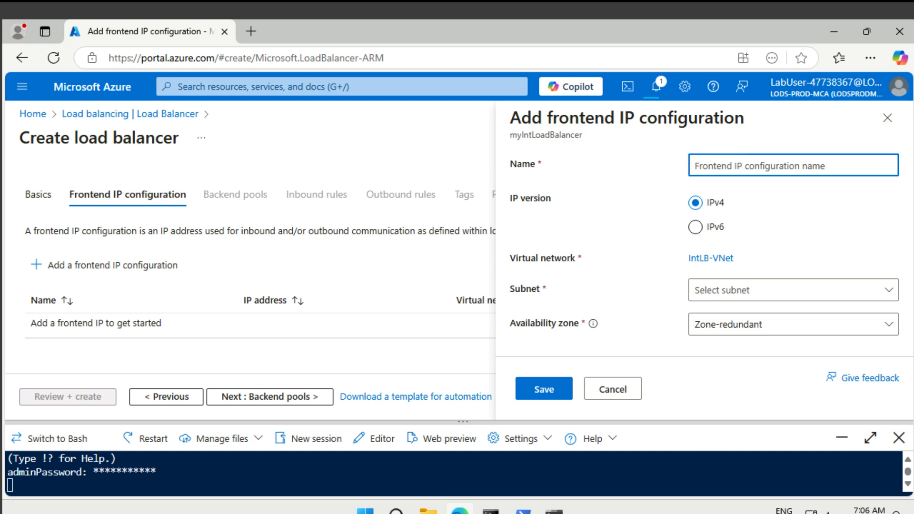
{"action": "type", "text": "LoadBalancerFrontEnd"}
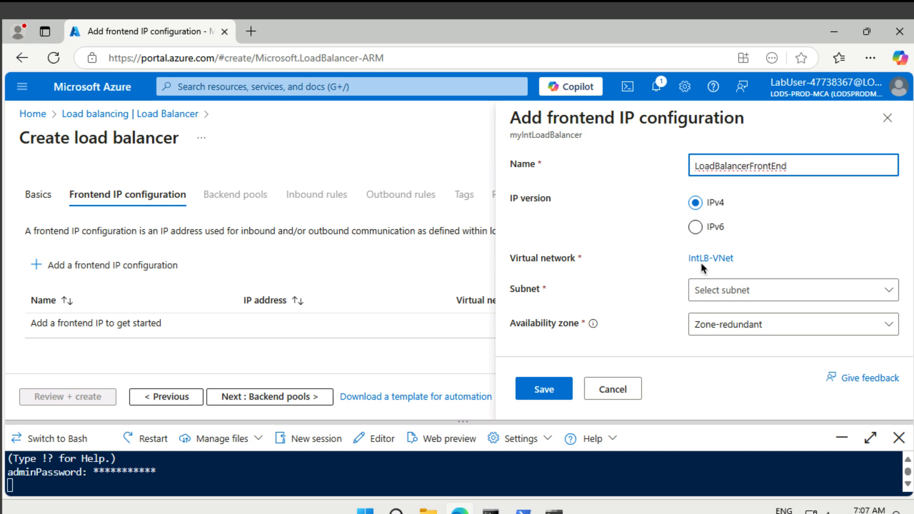
{"action": "left_click", "coordinate": [728, 293]}
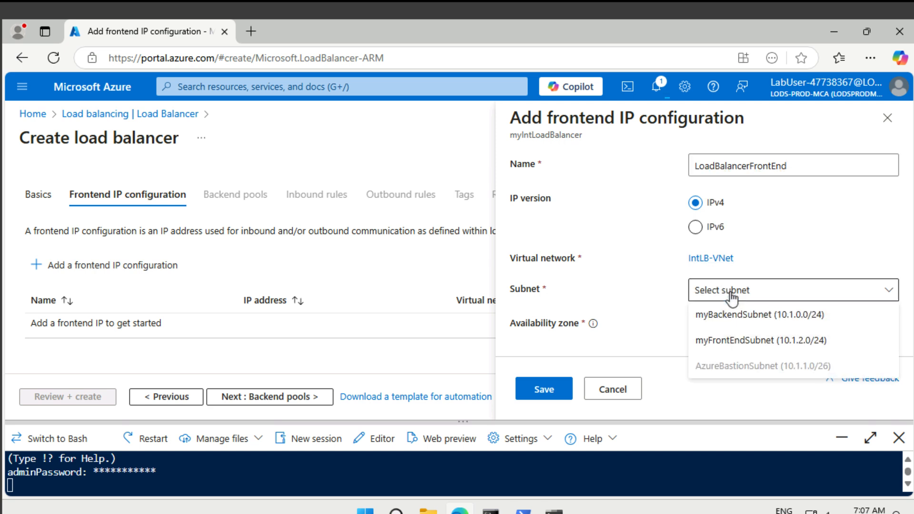
{"action": "left_click", "coordinate": [754, 341]}
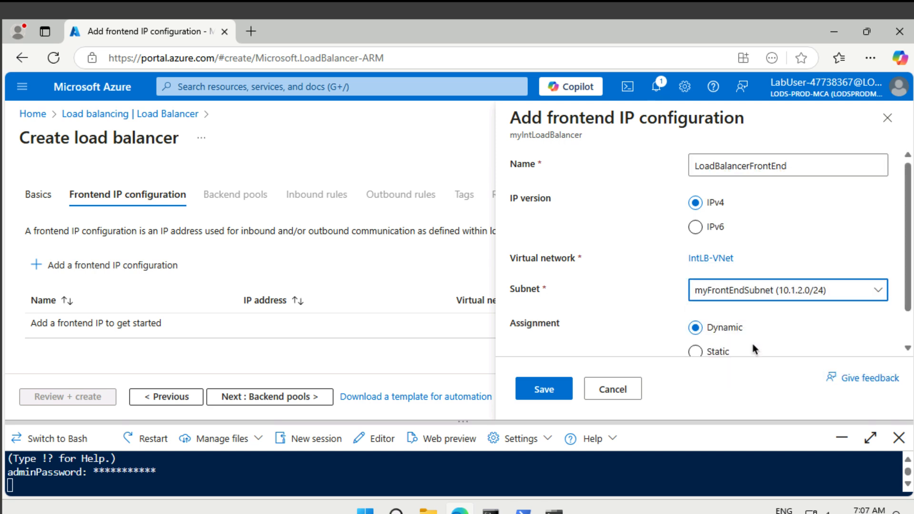
{"action": "scroll", "coordinate": [752, 348], "scroll_direction": "down", "scroll_amount": 1}
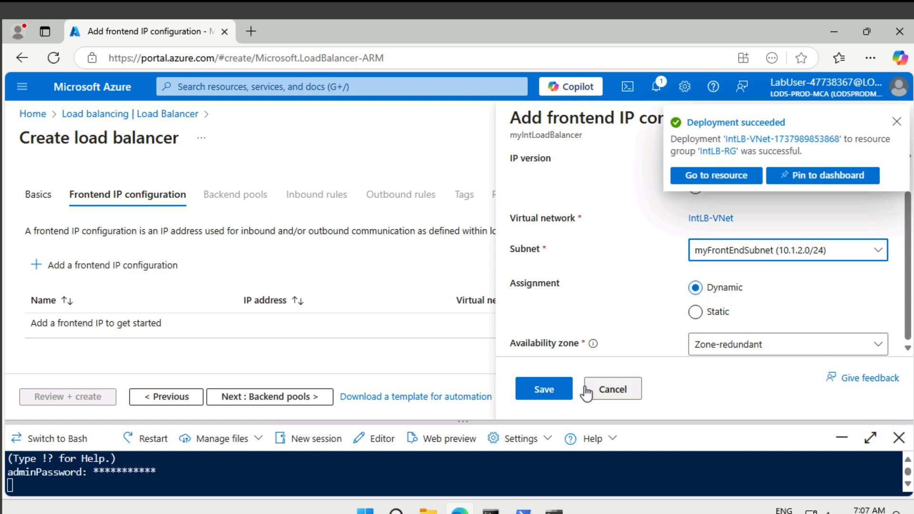
{"action": "left_click", "coordinate": [545, 390]}
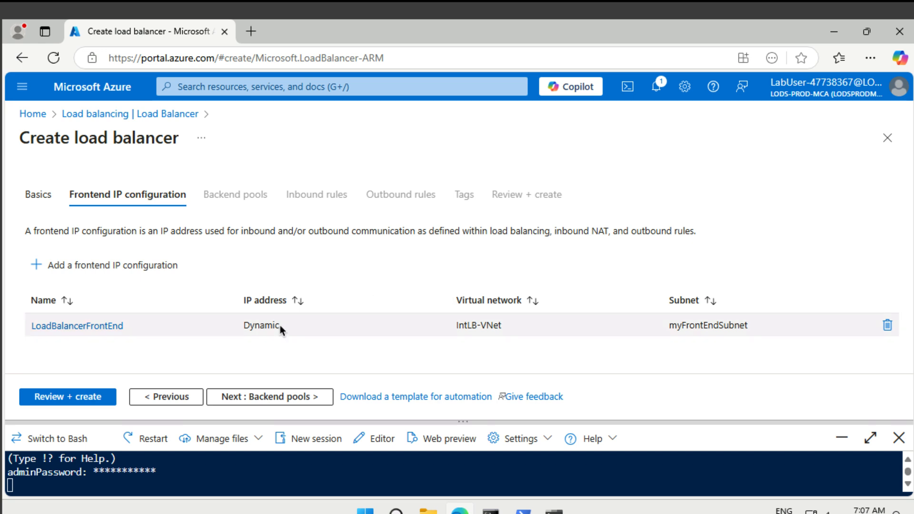
Step: Create myIntLoadBalancer, then open its empty Backend pools page from Settings
{"action": "left_click", "coordinate": [59, 397]}
{"action": "left_click", "coordinate": [59, 397]}
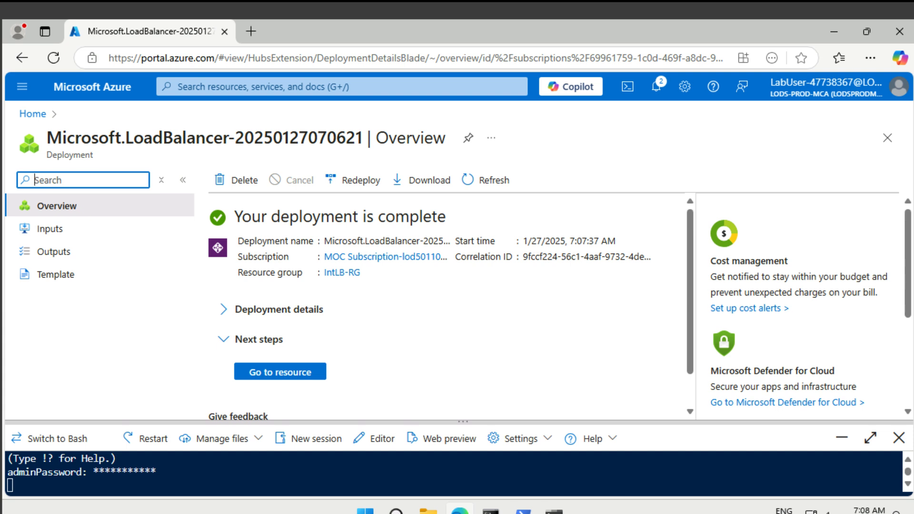
{"action": "left_click", "coordinate": [314, 371]}
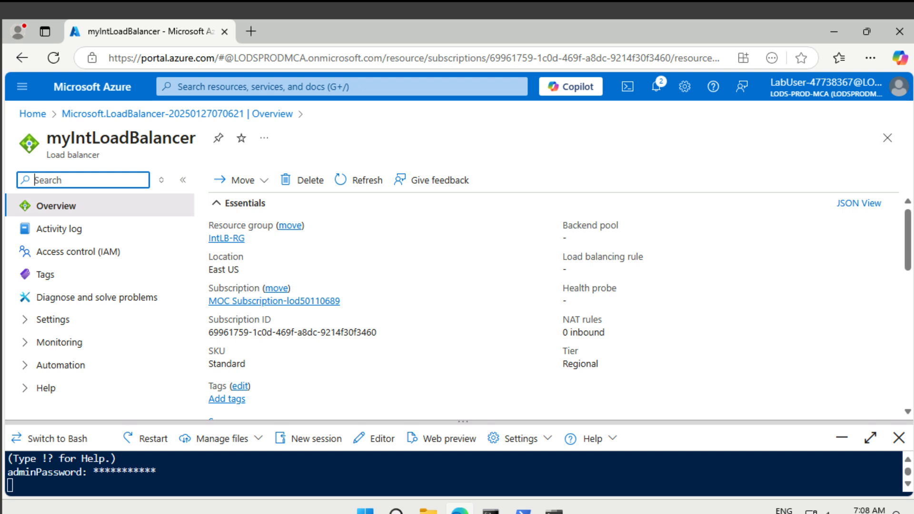
{"action": "left_click", "coordinate": [41, 328]}
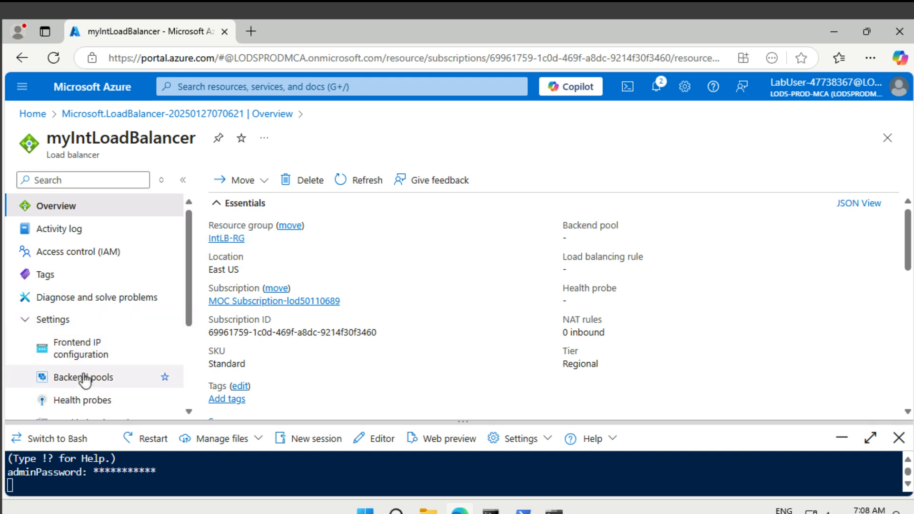
{"action": "left_click", "coordinate": [88, 388]}
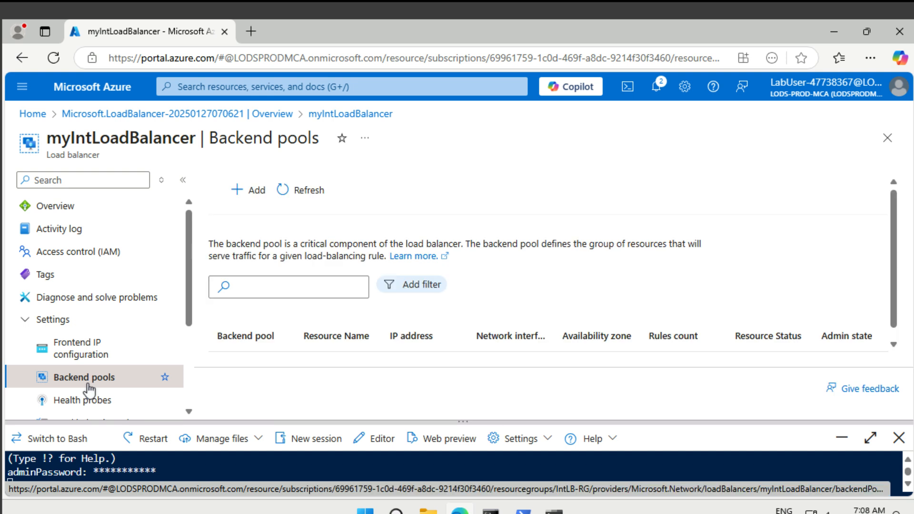
Step: Start a new backend pool named myBackendPool
{"action": "left_click", "coordinate": [242, 191]}
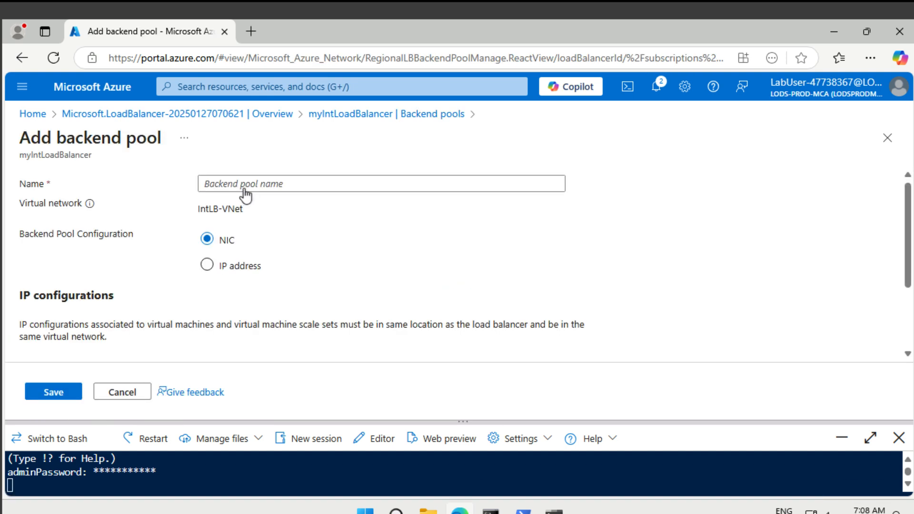
{"action": "left_click", "coordinate": [251, 184]}
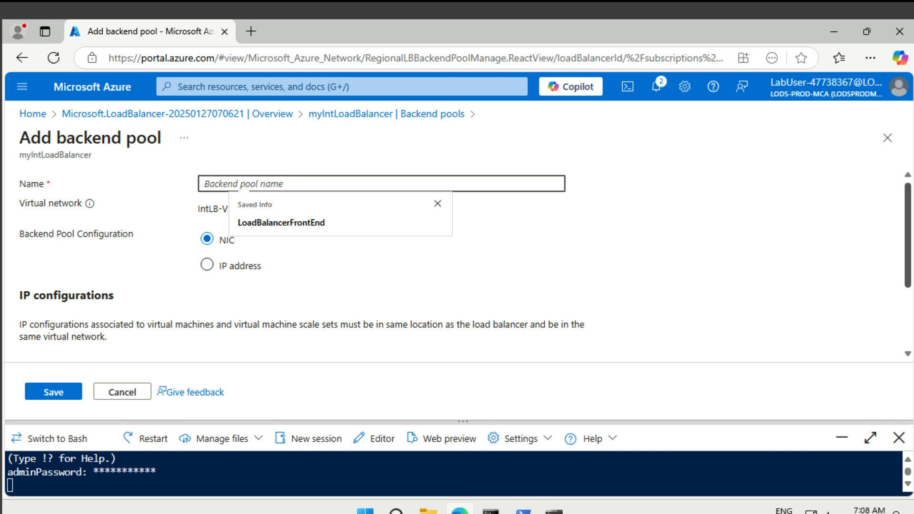
{"action": "type", "text": "myBackendPool"}
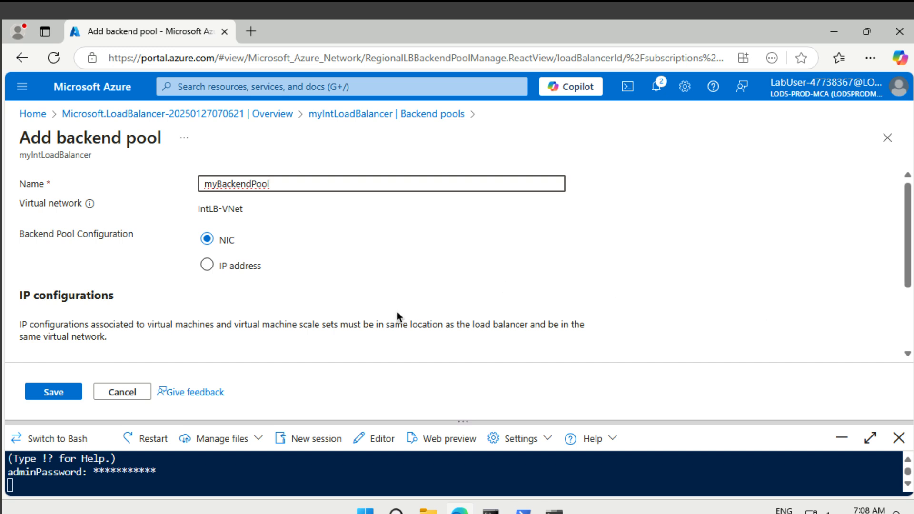
{"action": "scroll", "coordinate": [397, 316], "scroll_direction": "down", "scroll_amount": 2}
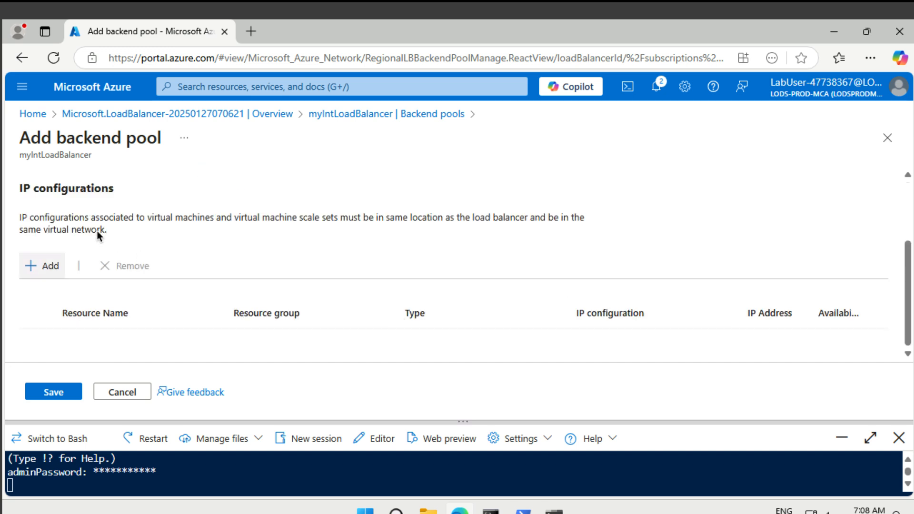
Step: Add myVM1, myVM2 and myVM3 to the pool, save it, and close Cloud Shell
{"action": "left_click", "coordinate": [50, 267]}
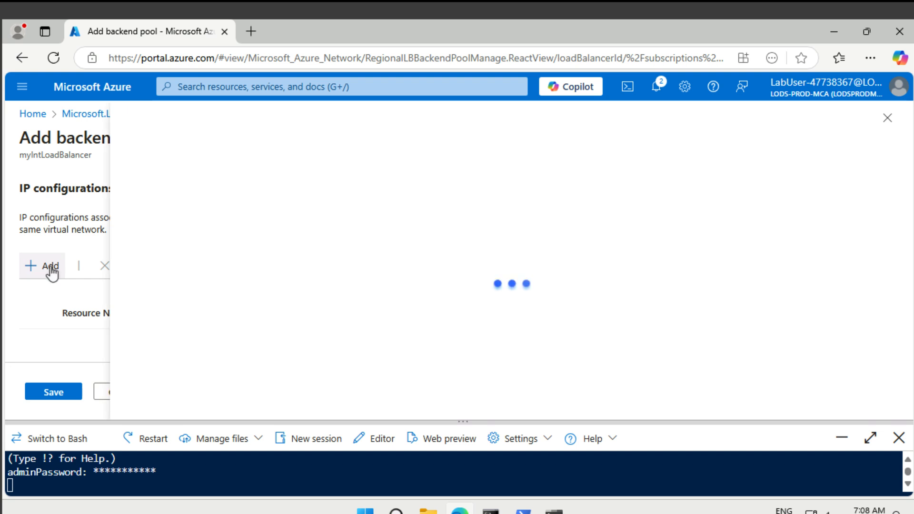
{"action": "scroll", "coordinate": [300, 299], "scroll_direction": "down", "scroll_amount": 2}
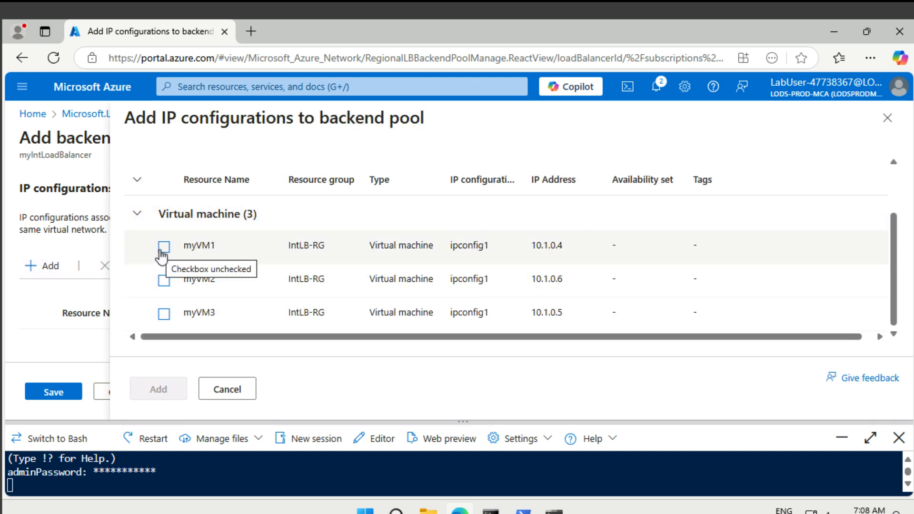
{"action": "left_click", "coordinate": [162, 249]}
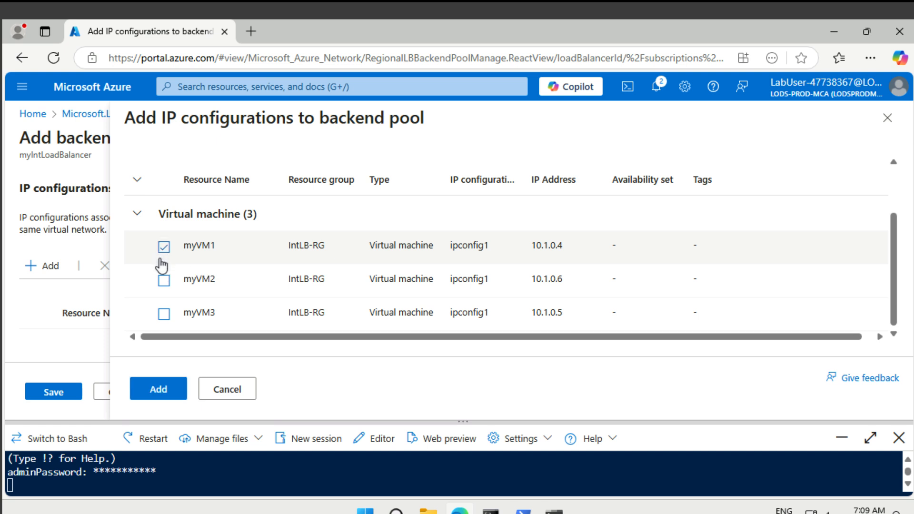
{"action": "left_click", "coordinate": [163, 281]}
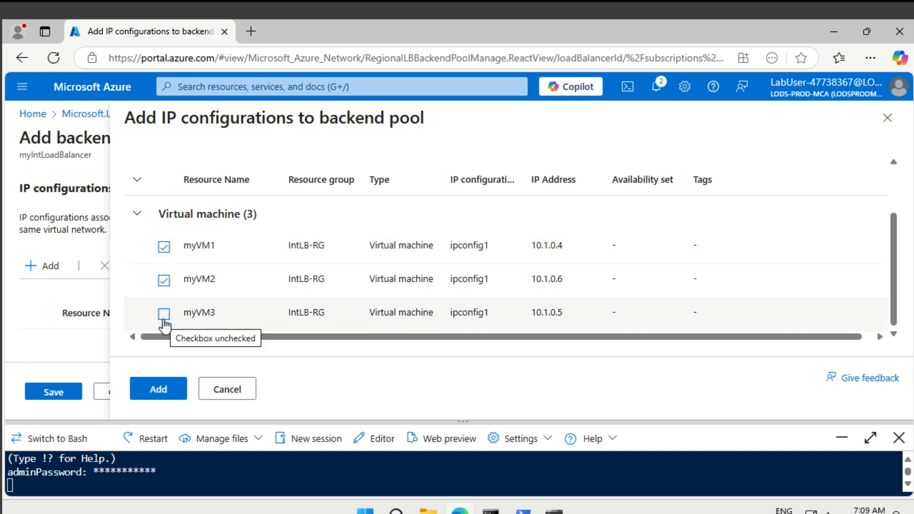
{"action": "left_click", "coordinate": [163, 317]}
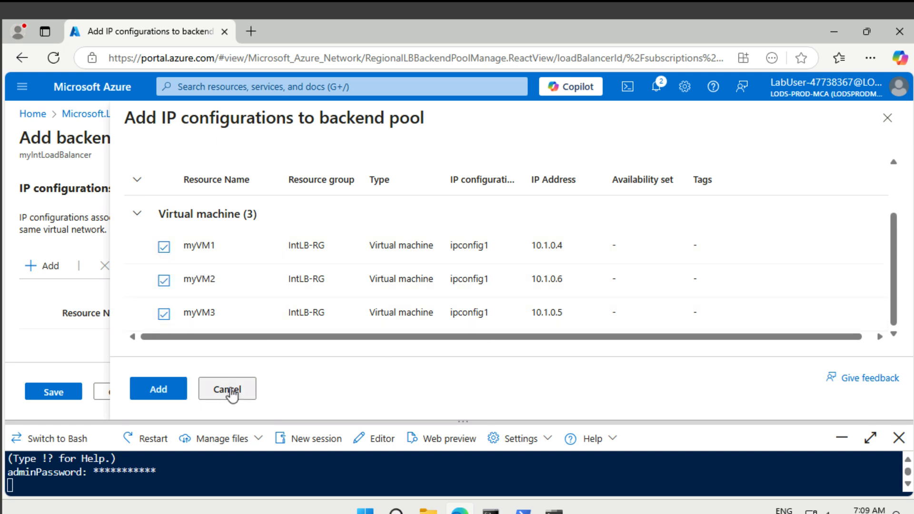
{"action": "left_click", "coordinate": [171, 393]}
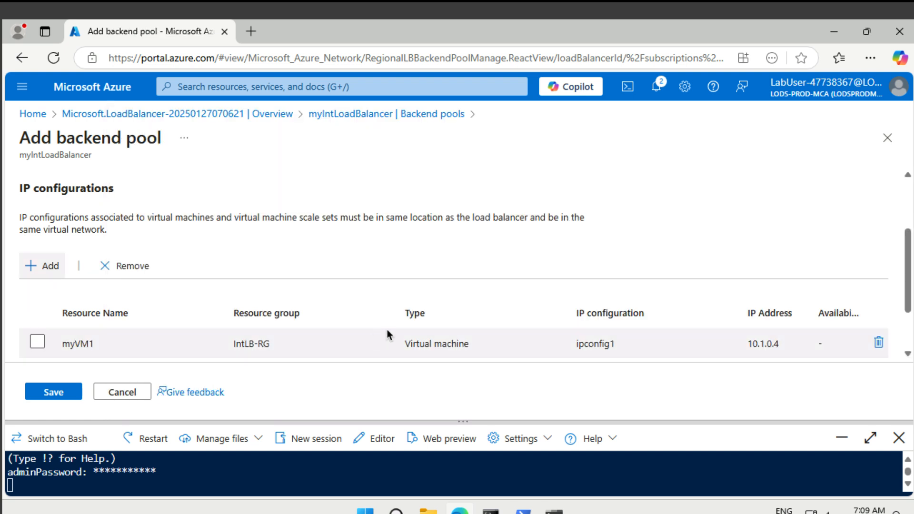
{"action": "scroll", "coordinate": [458, 305], "scroll_direction": "down", "scroll_amount": 2}
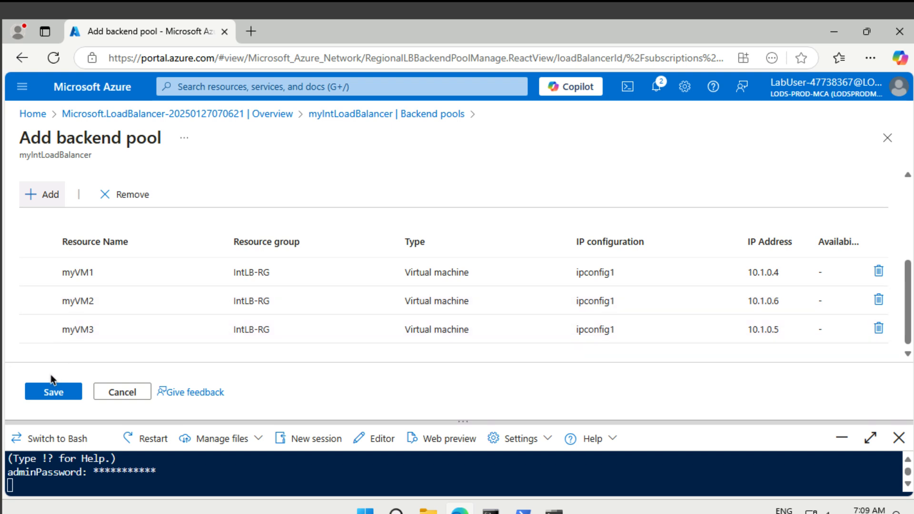
{"action": "left_click", "coordinate": [56, 393]}
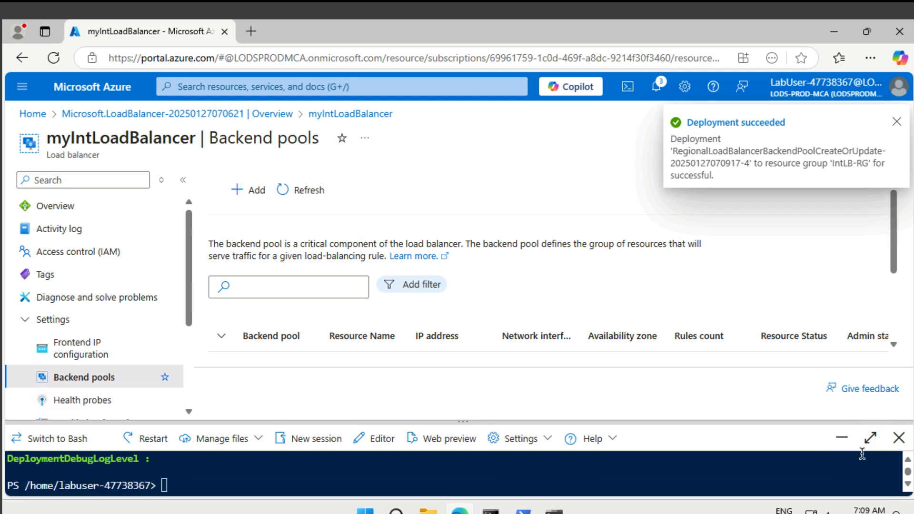
{"action": "left_click", "coordinate": [901, 438]}
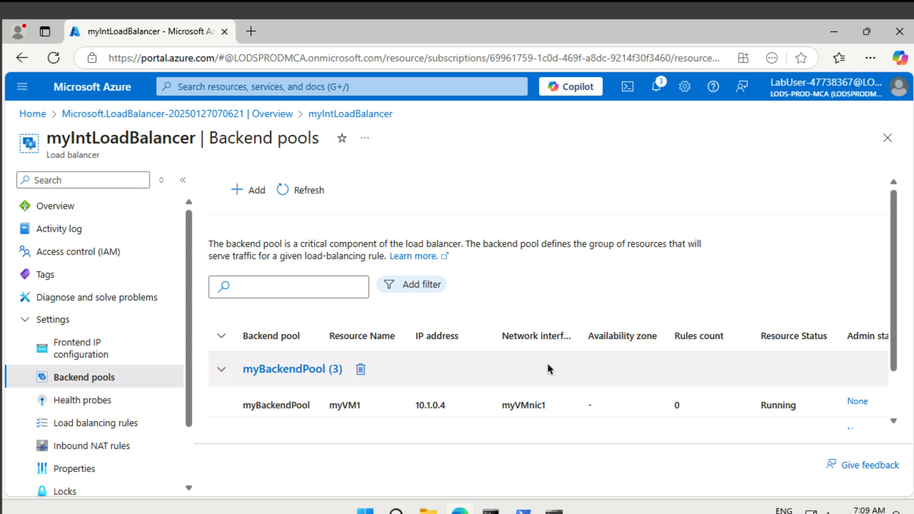
Step: Start a health probe named myHealthProbe using the HTTP protocol
{"action": "left_click", "coordinate": [77, 402]}
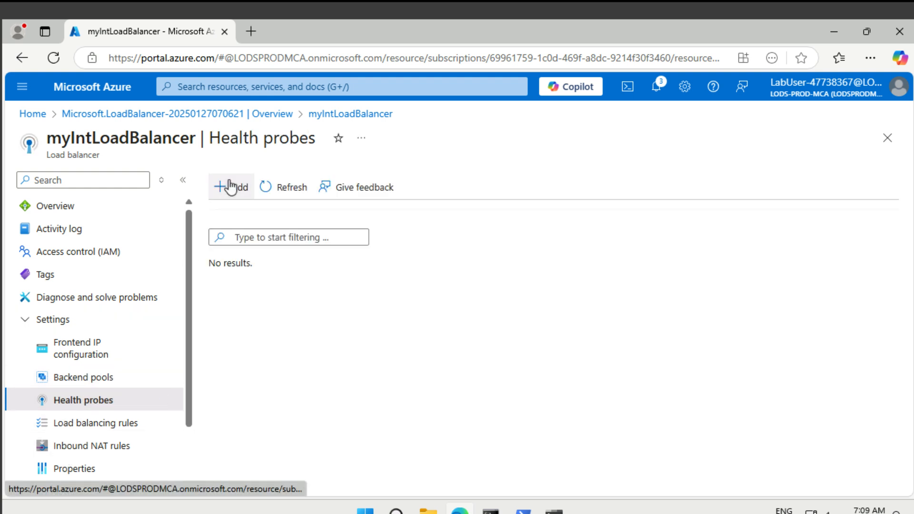
{"action": "left_click", "coordinate": [231, 187]}
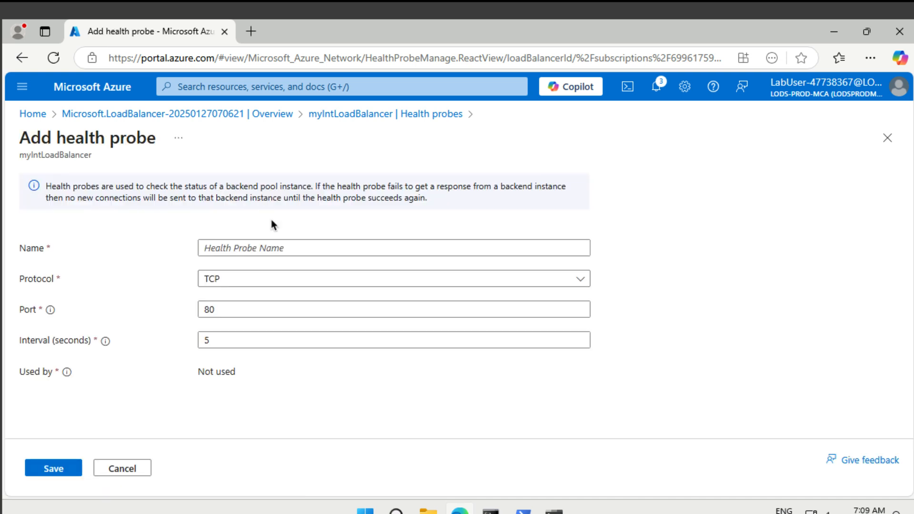
{"action": "left_click", "coordinate": [291, 247]}
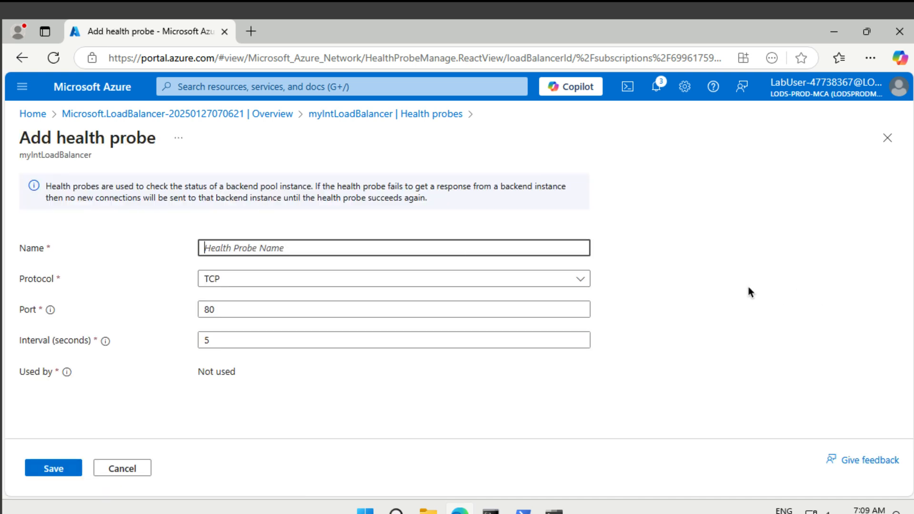
{"action": "type", "text": "myHealth"}
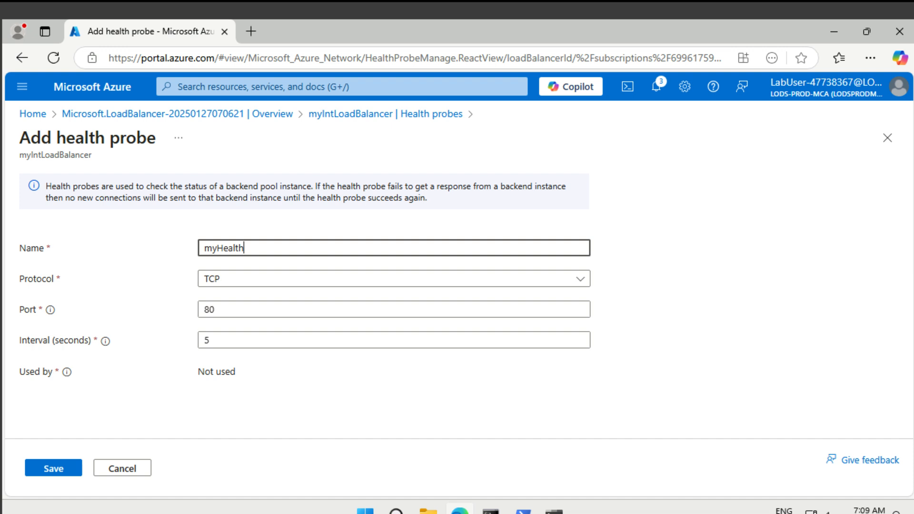
{"action": "type", "text": "Probe"}
{"action": "left_click", "coordinate": [403, 280]}
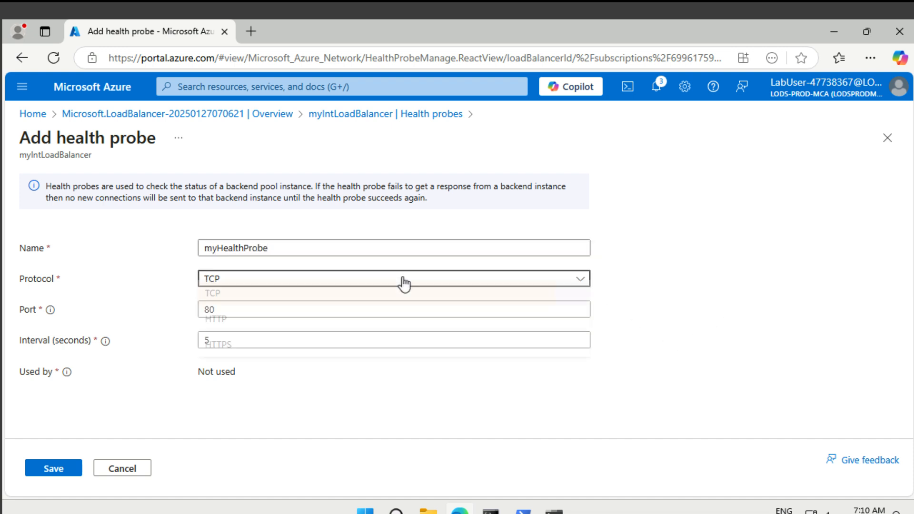
{"action": "left_click", "coordinate": [359, 332]}
Step: Set the probe interval to 15 seconds, save it, and go to Load balancing rules
{"action": "left_click", "coordinate": [213, 345]}
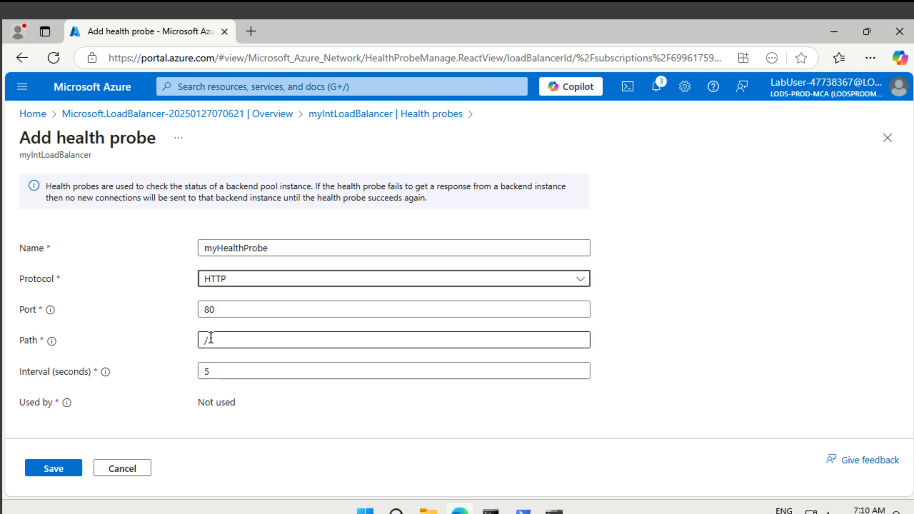
{"action": "left_click", "coordinate": [206, 370]}
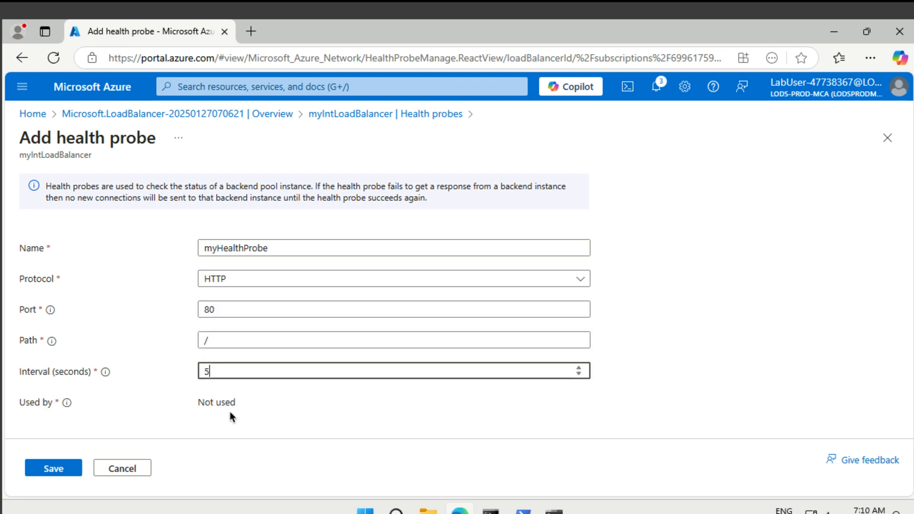
{"action": "key", "text": "Home"}
{"action": "type", "text": "1"}
{"action": "left_click", "coordinate": [53, 469]}
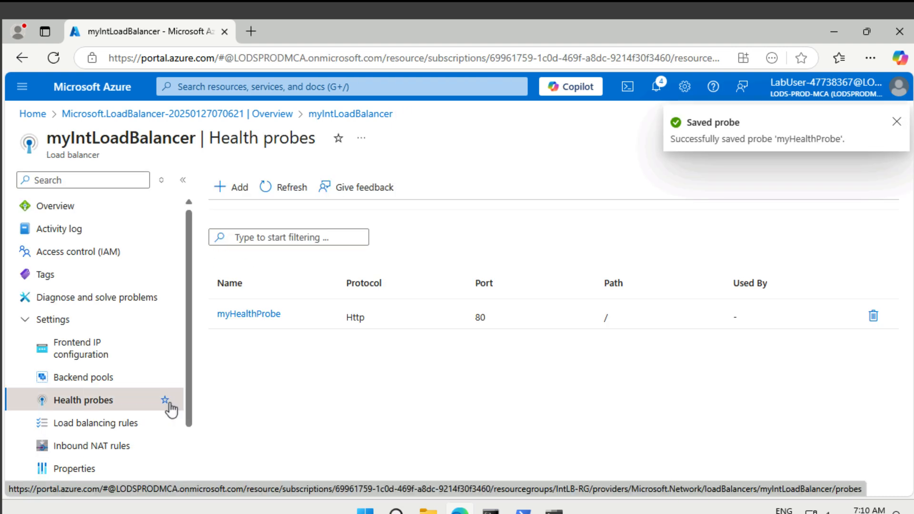
{"action": "left_click", "coordinate": [114, 421]}
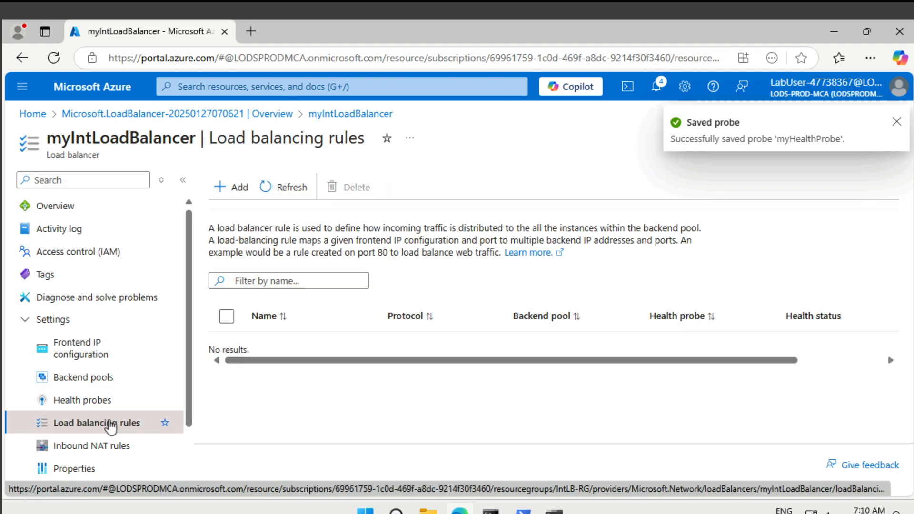
Step: Start rule myHTTPRule with frontend LoadBalancerFrontEnd and backend pool myBackendPool
{"action": "left_click", "coordinate": [238, 187]}
{"action": "left_click", "coordinate": [255, 239]}
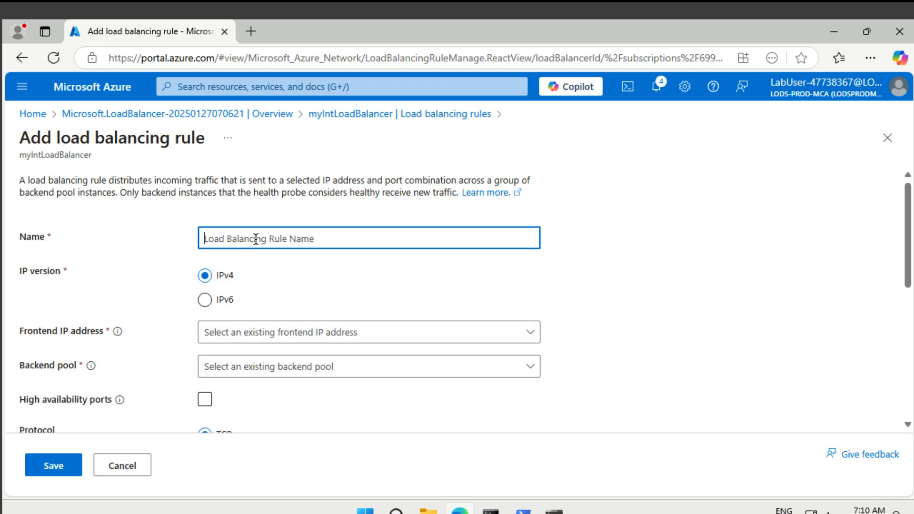
{"action": "type", "text": "m"}
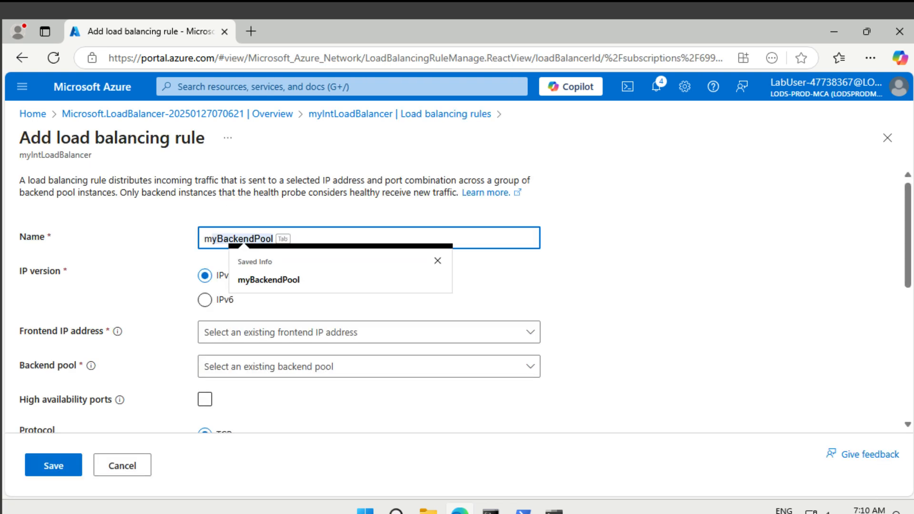
{"action": "type", "text": "yHTTPRule"}
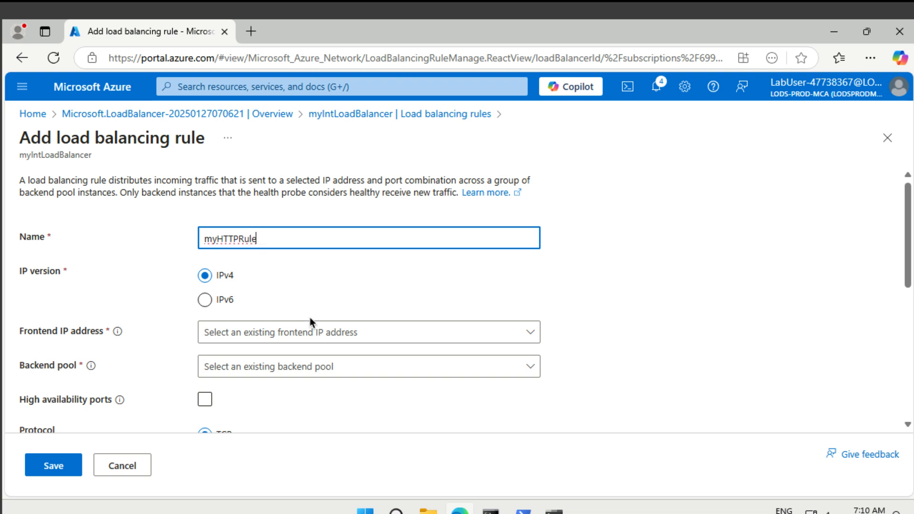
{"action": "scroll", "coordinate": [309, 322], "scroll_direction": "down", "scroll_amount": 2}
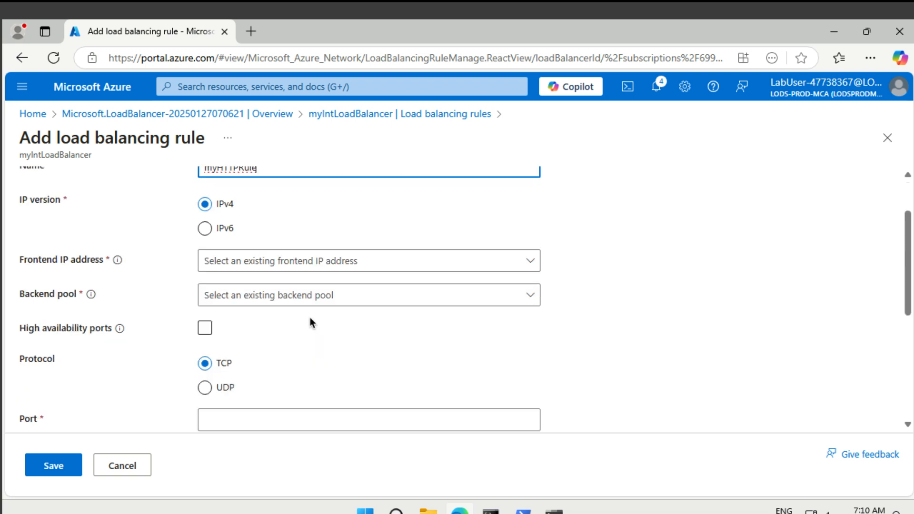
{"action": "left_click", "coordinate": [275, 266]}
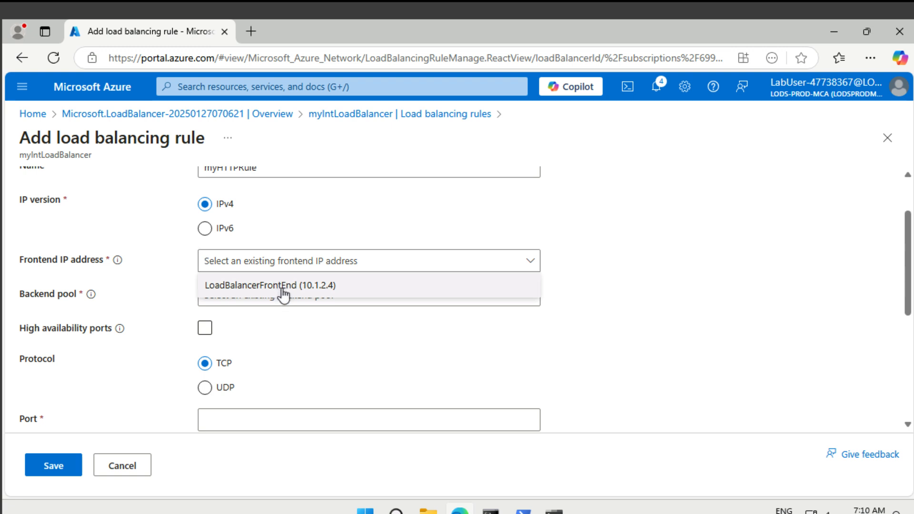
{"action": "left_click", "coordinate": [284, 286]}
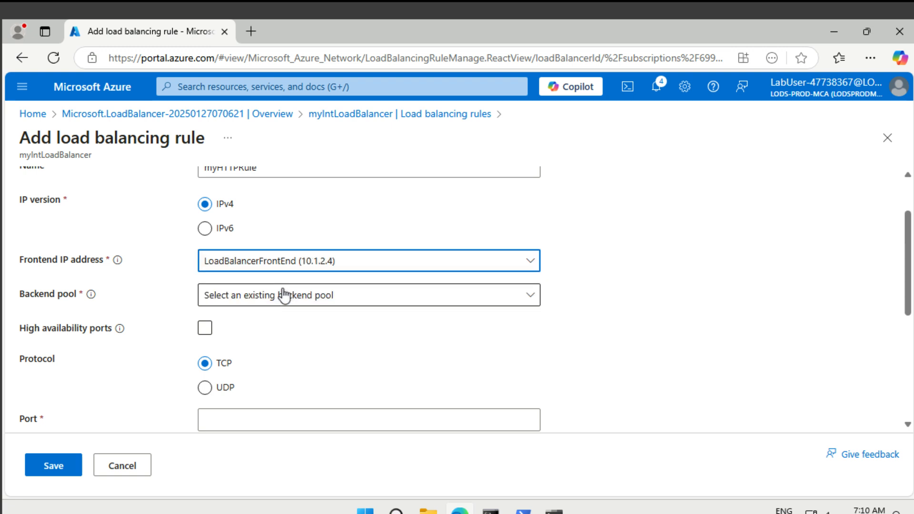
{"action": "left_click", "coordinate": [284, 295]}
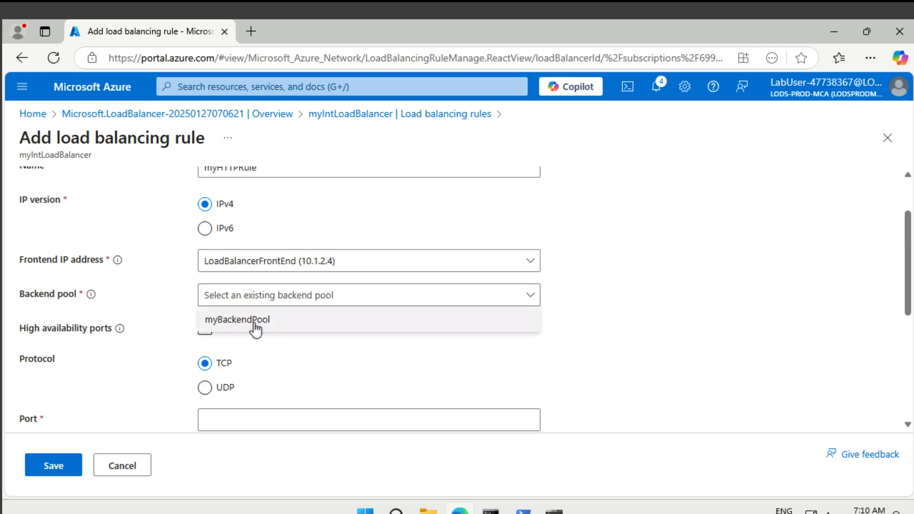
{"action": "left_click", "coordinate": [255, 322]}
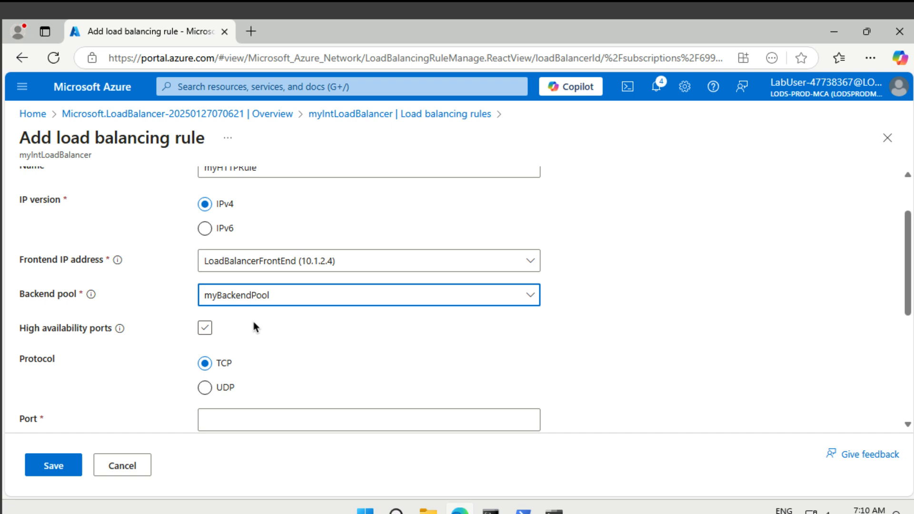
Step: Set the rule's frontend port to 80 and backend port to 80
{"action": "scroll", "coordinate": [329, 355], "scroll_direction": "down", "scroll_amount": 1}
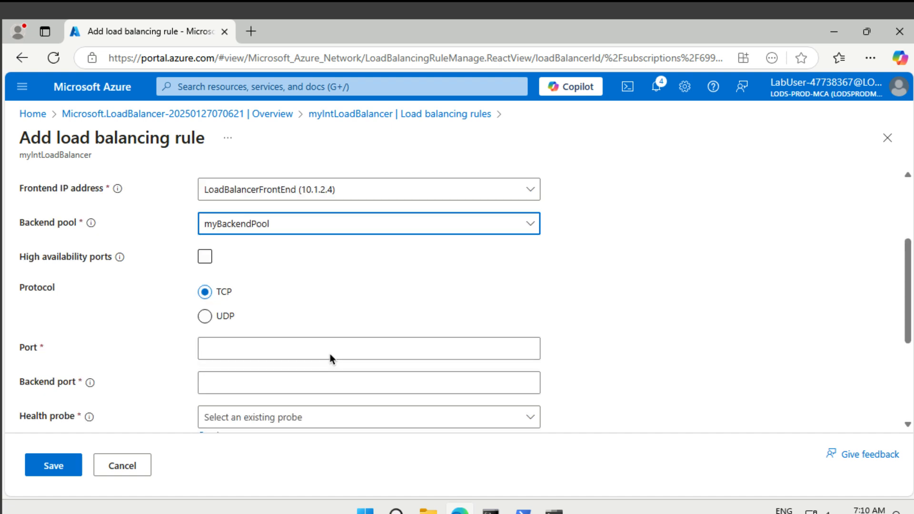
{"action": "left_click", "coordinate": [267, 349]}
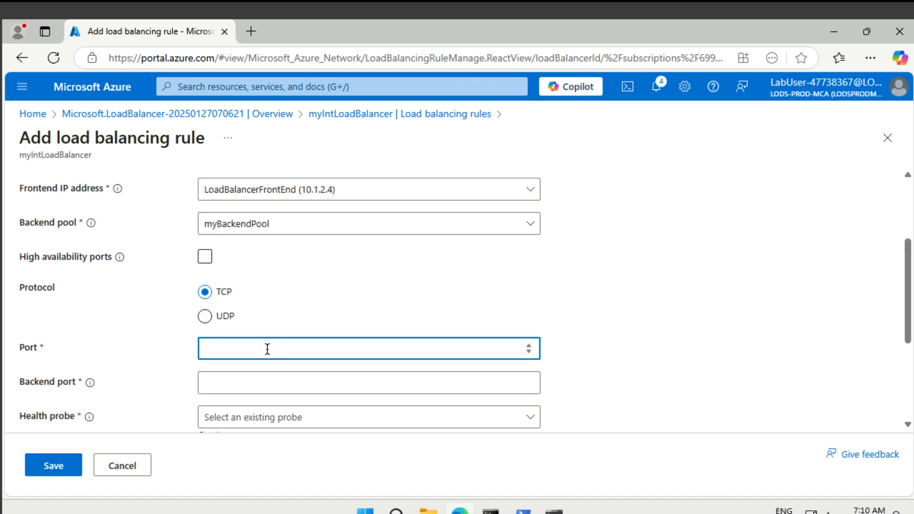
{"action": "type", "text": "80"}
{"action": "left_click", "coordinate": [274, 384]}
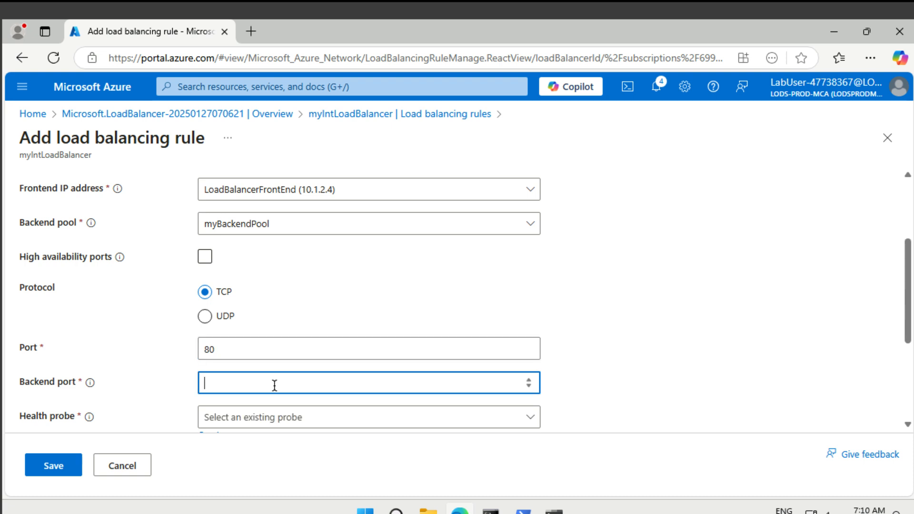
{"action": "type", "text": "80"}
Step: Keep session persistence None, use myHealthProbe, set idle timeout 15, and save the rule
{"action": "scroll", "coordinate": [274, 386], "scroll_direction": "down", "scroll_amount": 3}
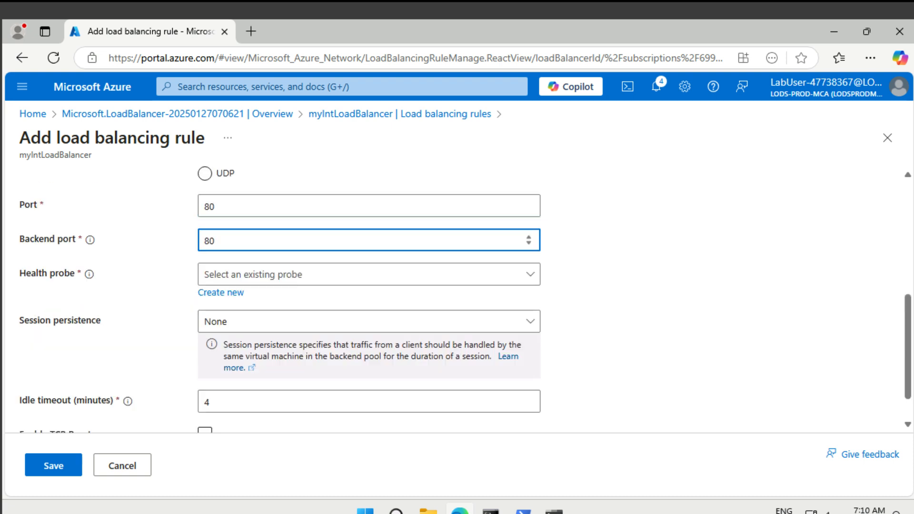
{"action": "left_click", "coordinate": [269, 281]}
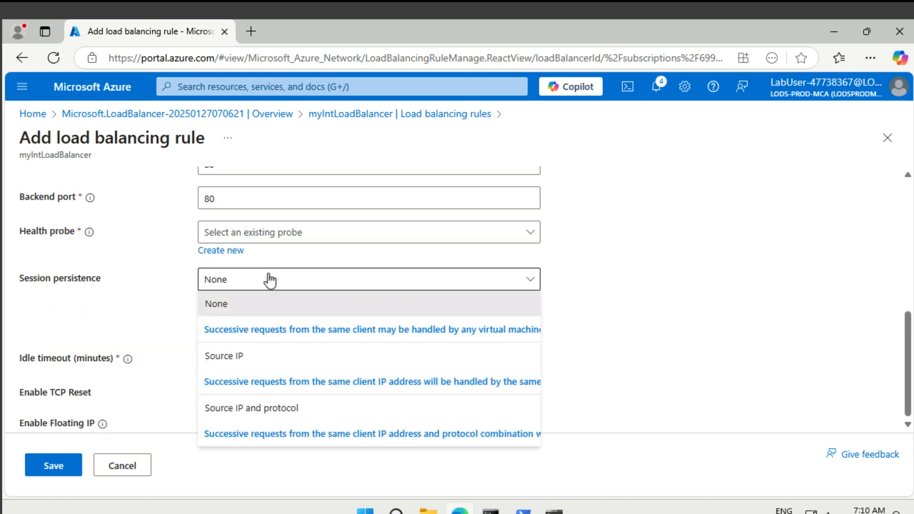
{"action": "left_click", "coordinate": [105, 307]}
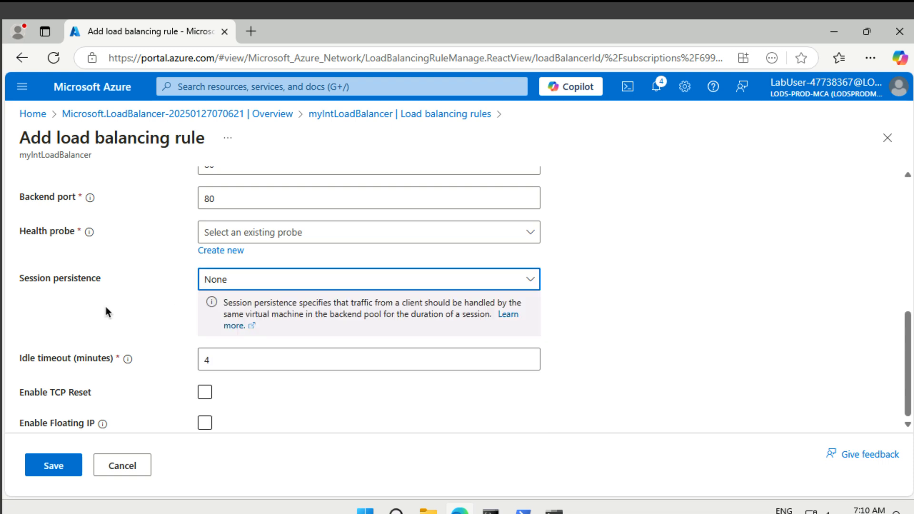
{"action": "left_click", "coordinate": [256, 235]}
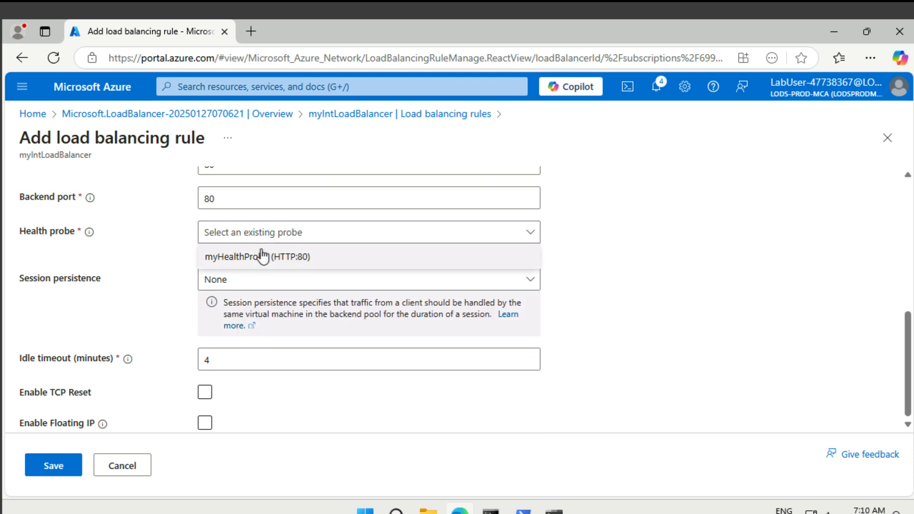
{"action": "left_click", "coordinate": [264, 257]}
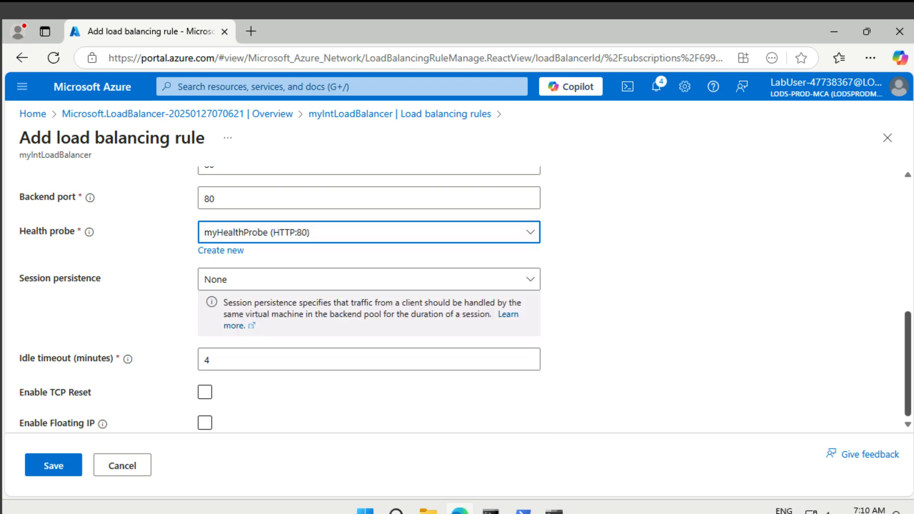
{"action": "left_click", "coordinate": [229, 360]}
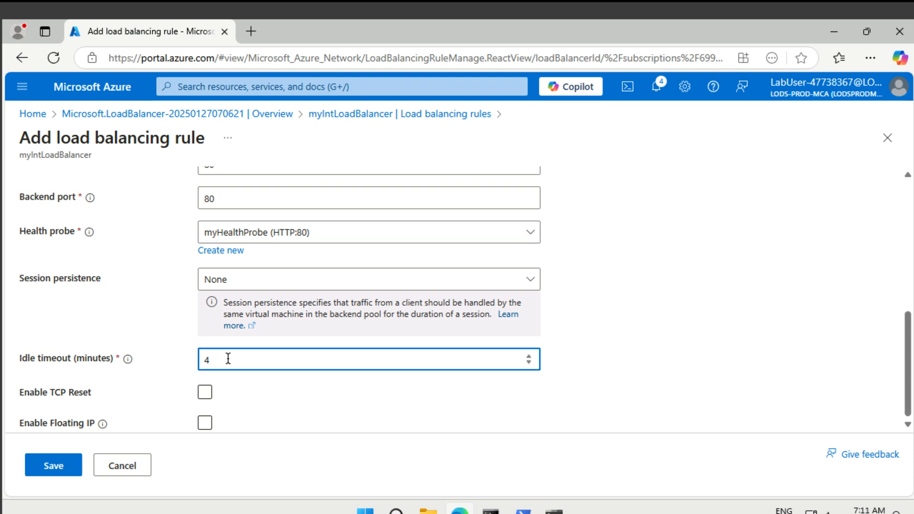
{"action": "key", "text": "BackSpace"}
{"action": "type", "text": "0"}
{"action": "key", "text": "BackSpace"}
{"action": "type", "text": "15"}
{"action": "left_click", "coordinate": [304, 385]}
{"action": "left_click", "coordinate": [49, 469]}
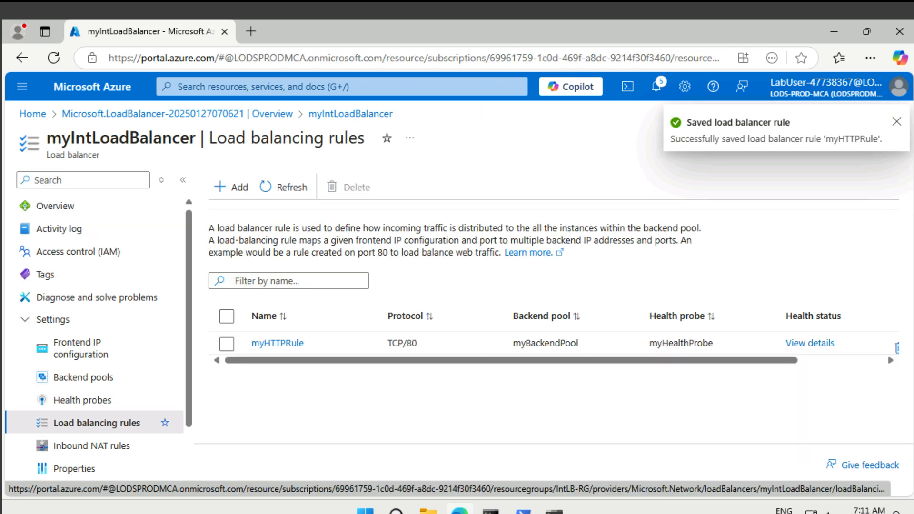
Step: Check Notifications for the saved myHTTPRule entry, then close the pane
{"action": "left_click", "coordinate": [657, 88]}
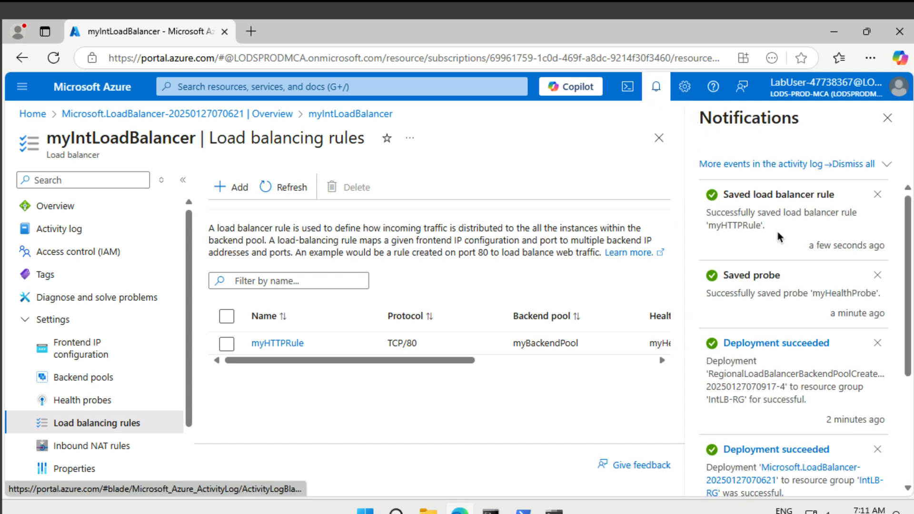
{"action": "scroll", "coordinate": [778, 236], "scroll_direction": "down", "scroll_amount": 3}
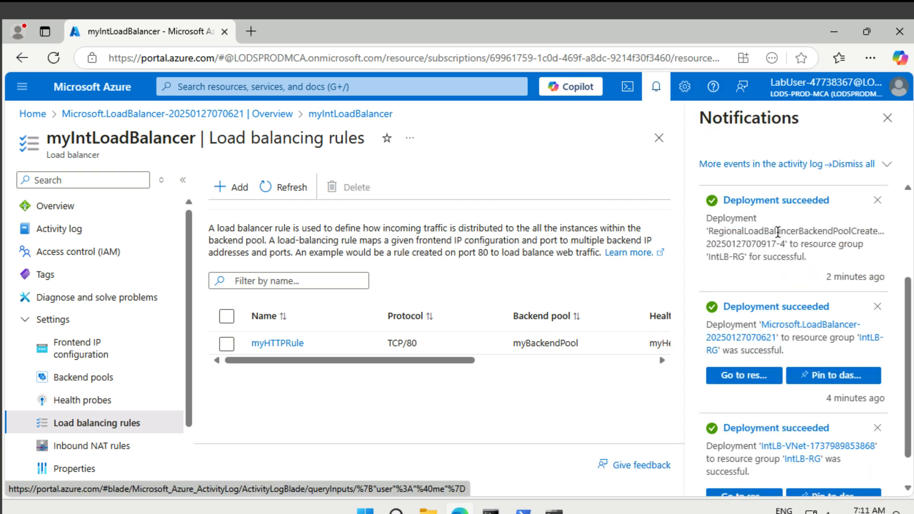
{"action": "scroll", "coordinate": [778, 233], "scroll_direction": "down", "scroll_amount": 1}
{"action": "scroll", "coordinate": [778, 233], "scroll_direction": "up", "scroll_amount": 5}
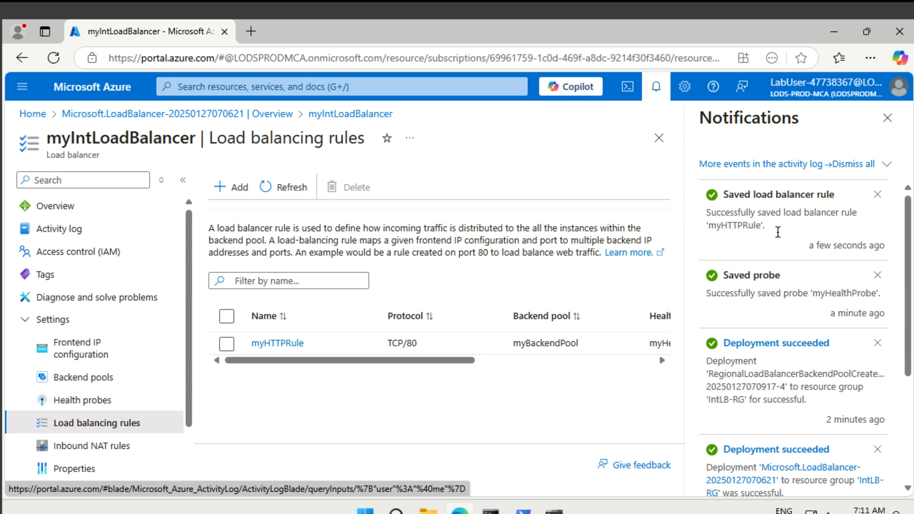
{"action": "left_click", "coordinate": [886, 118]}
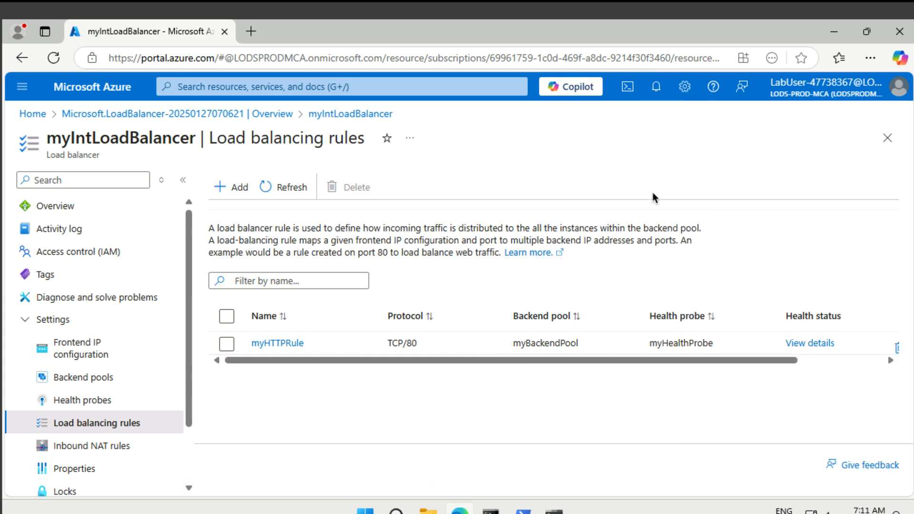
Step: Search 'vm', open Virtual machines, and start creating an Azure virtual machine
{"action": "left_click", "coordinate": [351, 85]}
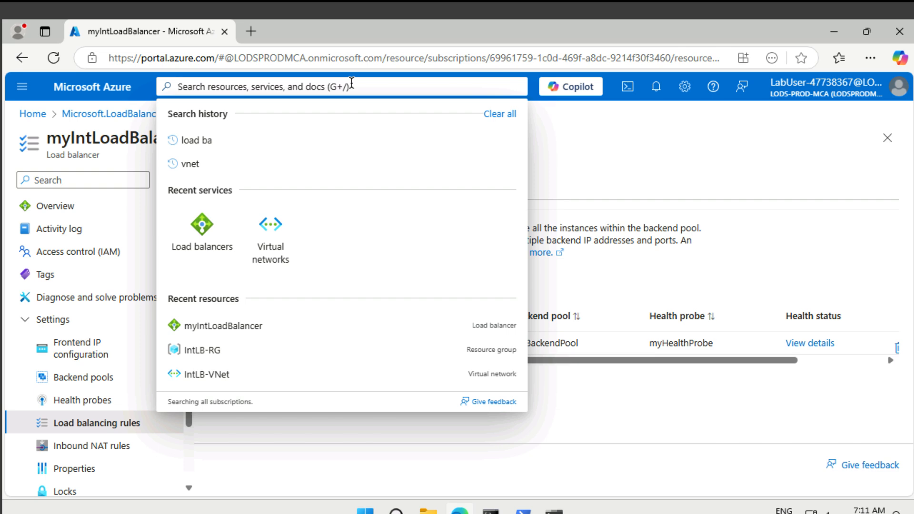
{"action": "type", "text": "vm"}
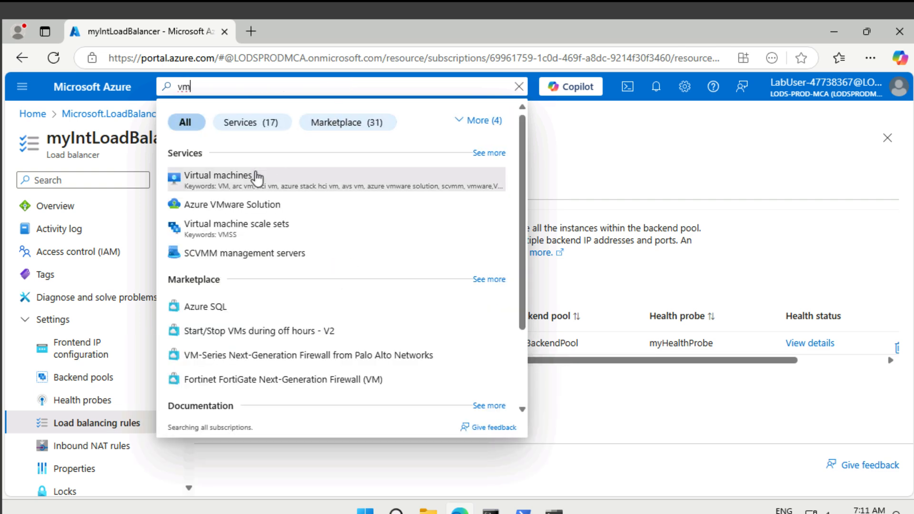
{"action": "left_click", "coordinate": [257, 177]}
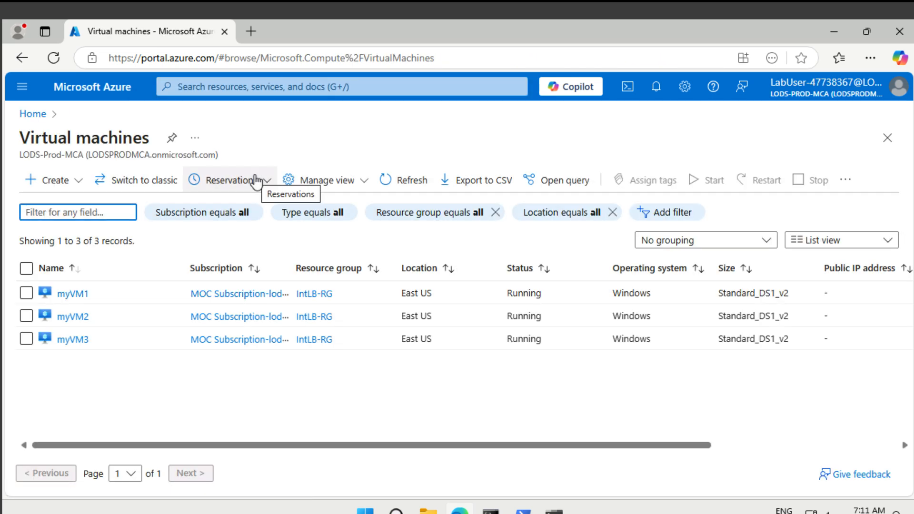
{"action": "left_click", "coordinate": [54, 183]}
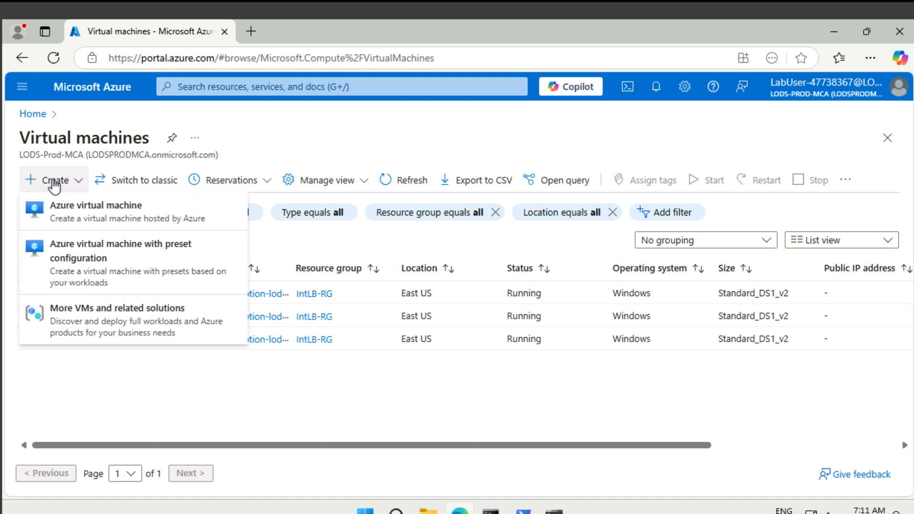
{"action": "left_click", "coordinate": [56, 204]}
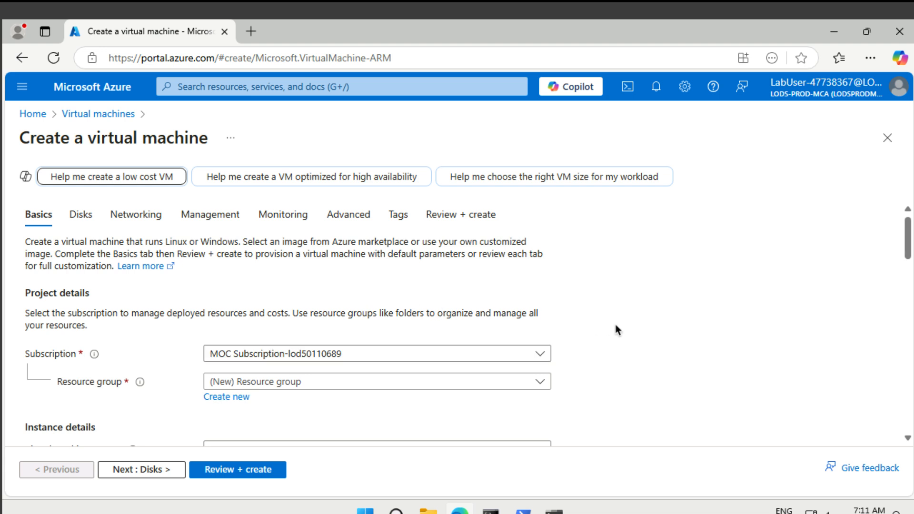
Step: Place VM myTestVM in IntLB-RG with no infrastructure redundancy
{"action": "scroll", "coordinate": [642, 331], "scroll_direction": "down", "scroll_amount": 3}
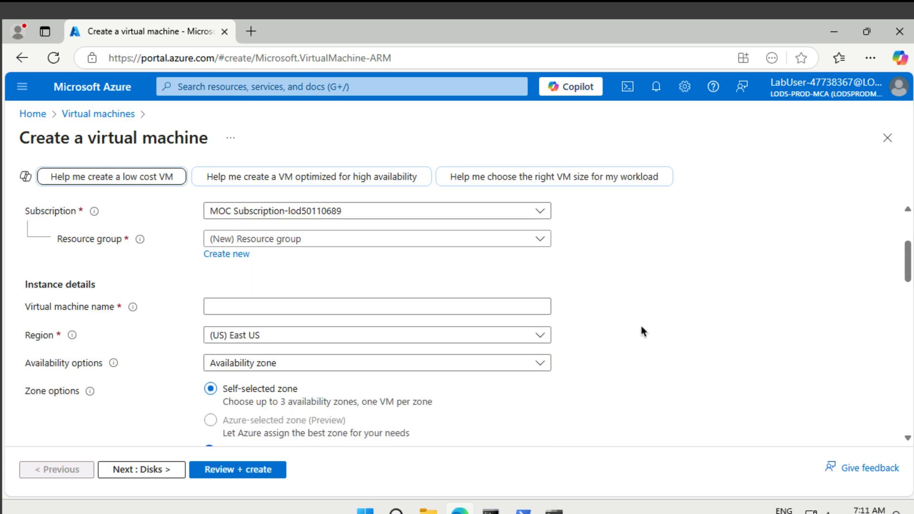
{"action": "left_click", "coordinate": [394, 240]}
{"action": "left_click", "coordinate": [343, 291]}
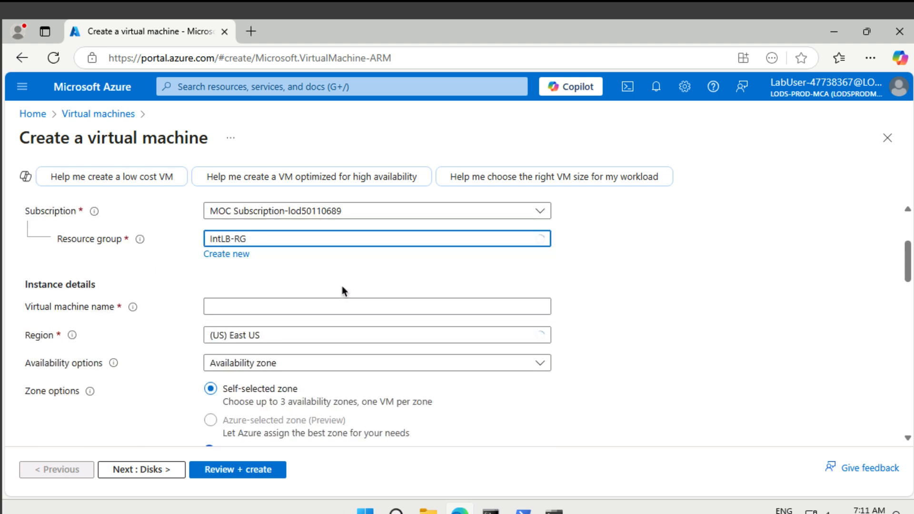
{"action": "left_click", "coordinate": [347, 307]}
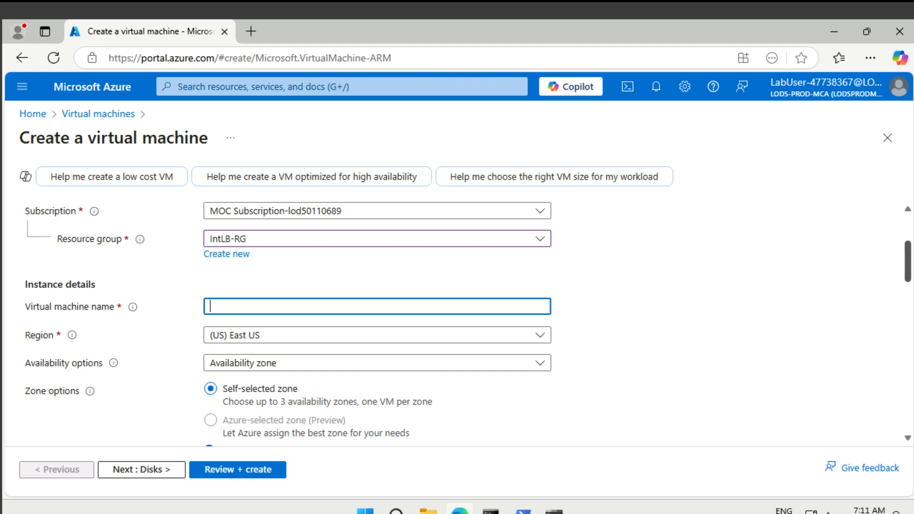
{"action": "type", "text": "myTestVM"}
{"action": "scroll", "coordinate": [759, 335], "scroll_direction": "down", "scroll_amount": 3}
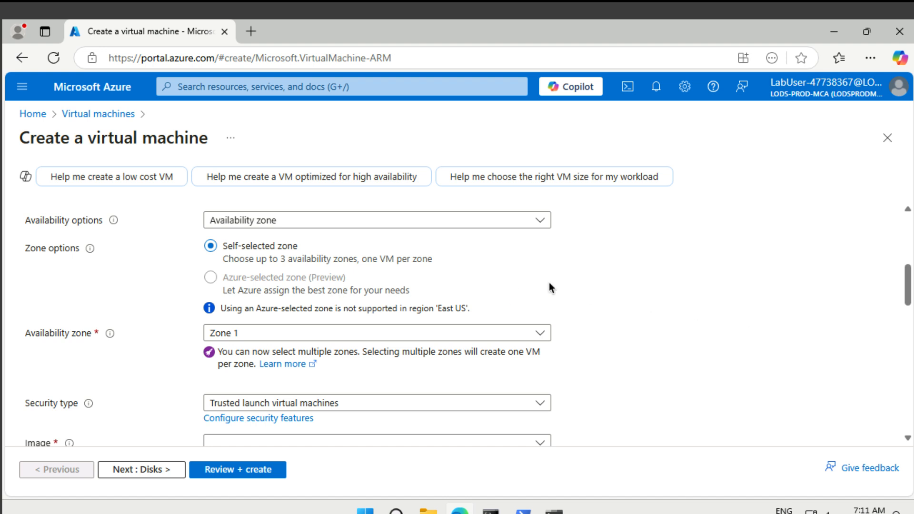
{"action": "left_click", "coordinate": [440, 225]}
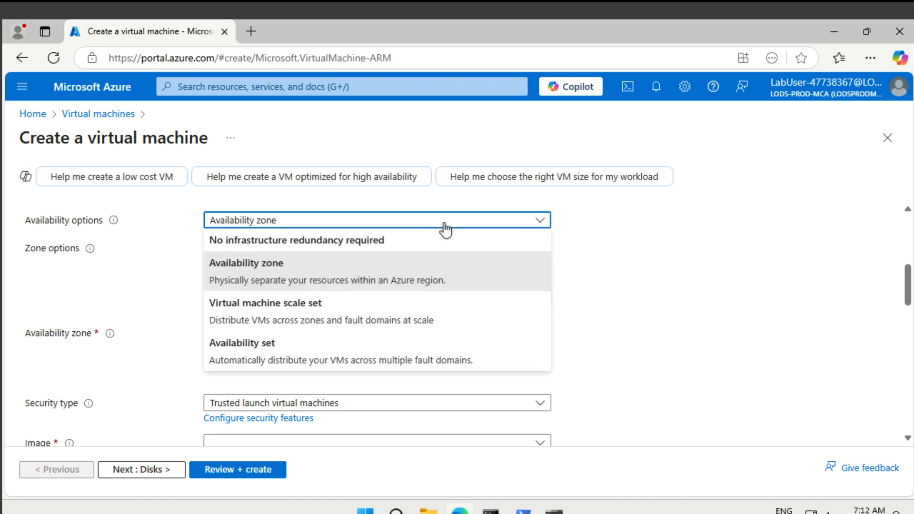
{"action": "left_click", "coordinate": [403, 243]}
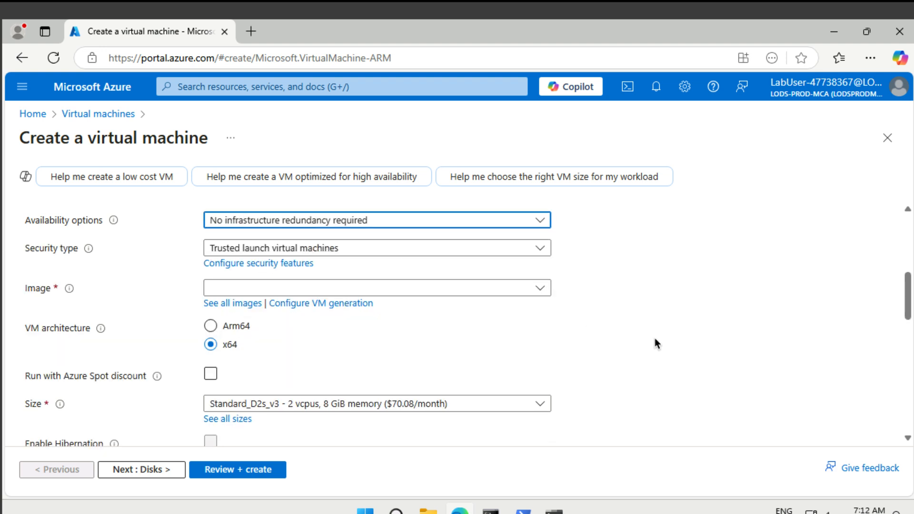
Step: Choose the Windows Server 2019 Datacenter image and Standard_DS1_v2 size
{"action": "scroll", "coordinate": [656, 339], "scroll_direction": "down", "scroll_amount": 2}
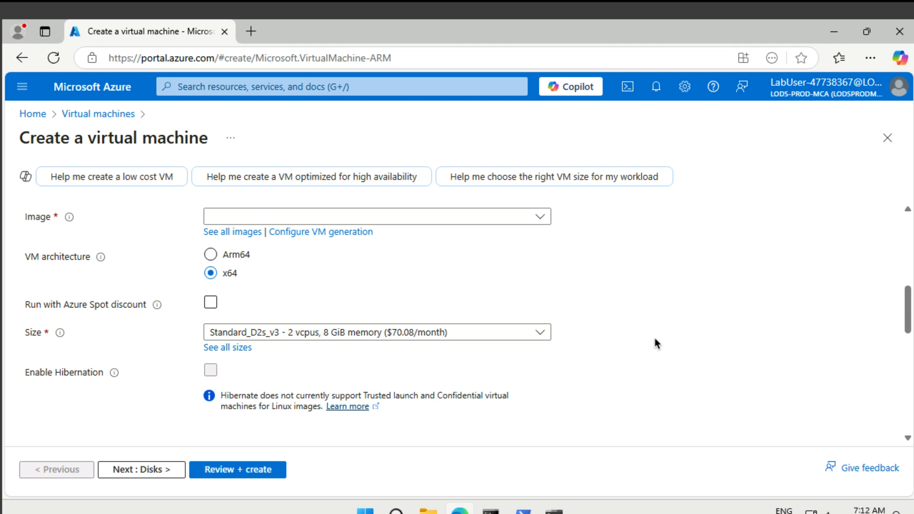
{"action": "left_click", "coordinate": [461, 217]}
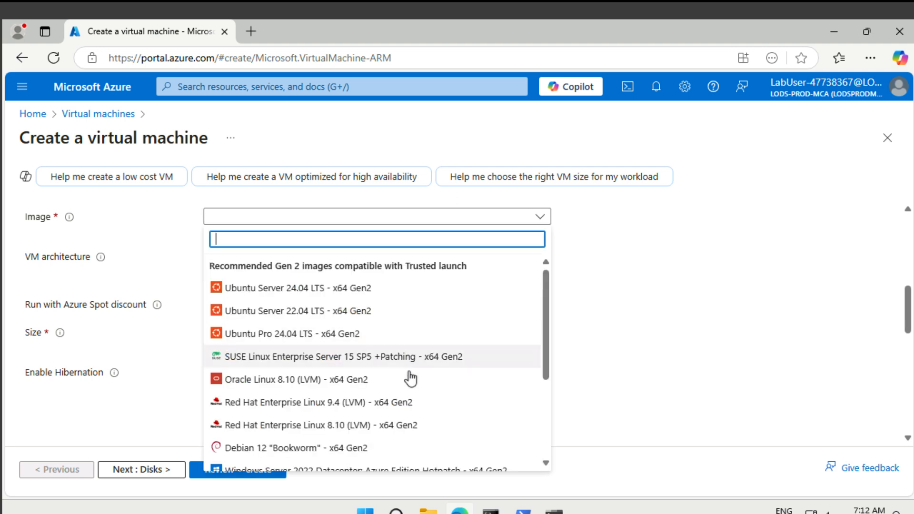
{"action": "scroll", "coordinate": [408, 379], "scroll_direction": "down", "scroll_amount": 3}
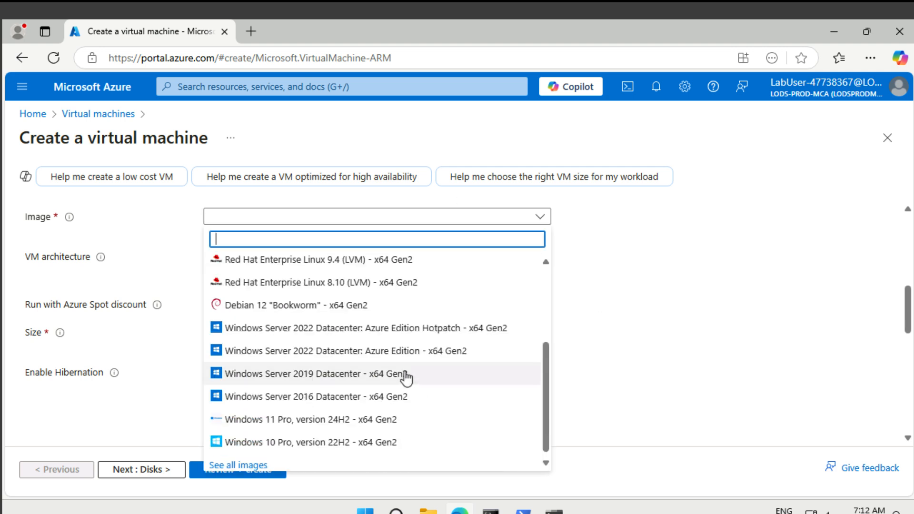
{"action": "left_click", "coordinate": [406, 378]}
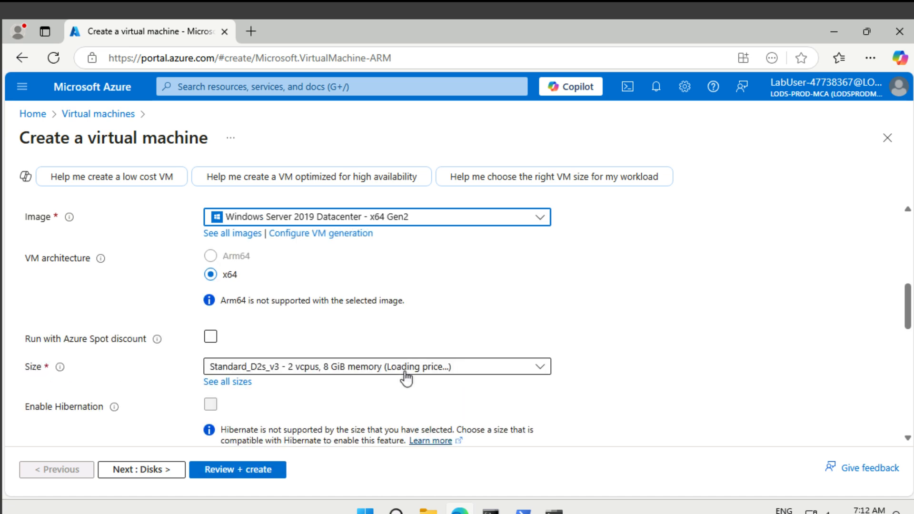
{"action": "left_click", "coordinate": [388, 371]}
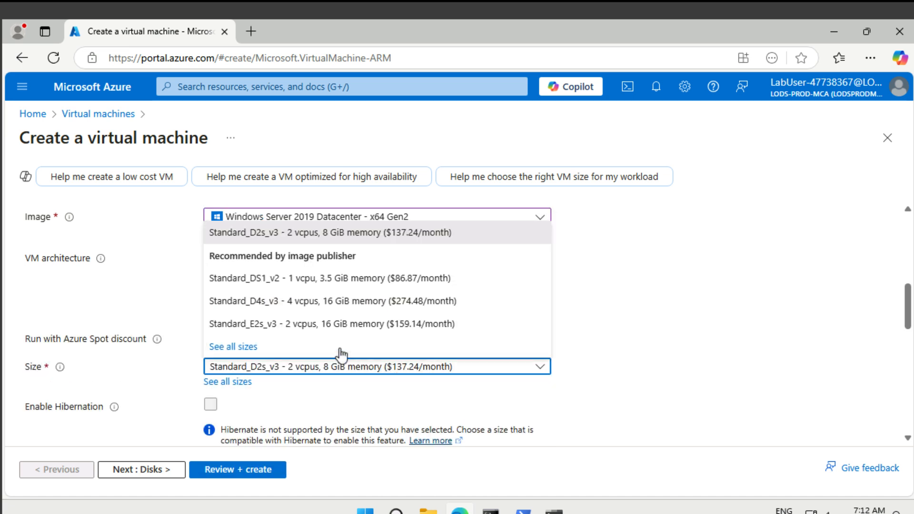
{"action": "left_click", "coordinate": [322, 281]}
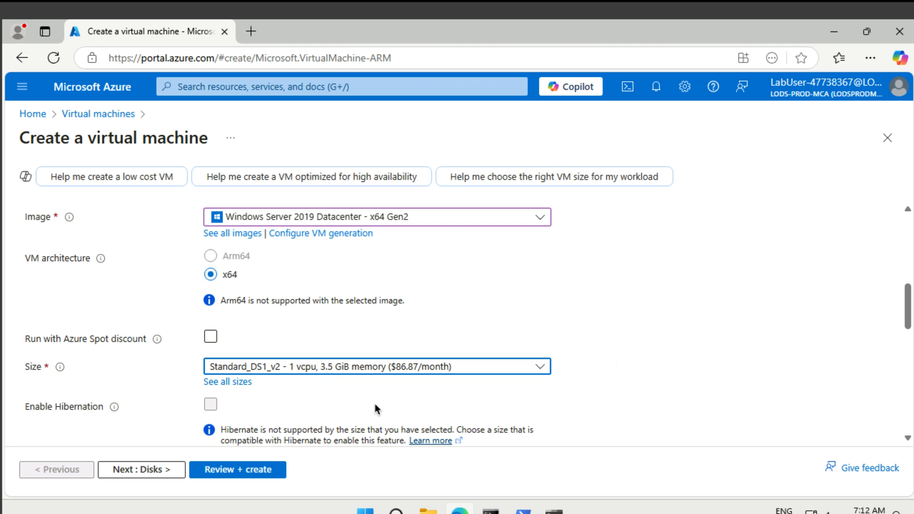
{"action": "scroll", "coordinate": [360, 385], "scroll_direction": "down", "scroll_amount": 5}
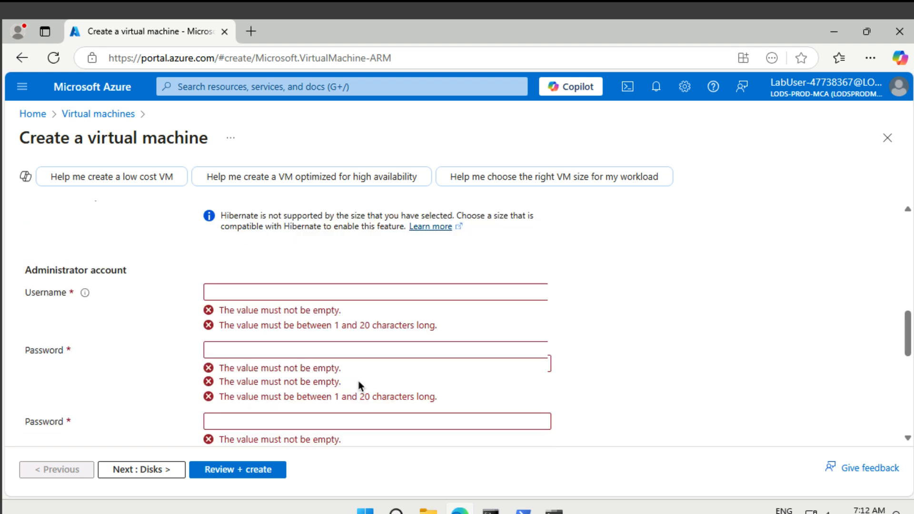
Step: Enter the administrator username and password, then confirm the password
{"action": "left_click", "coordinate": [265, 292]}
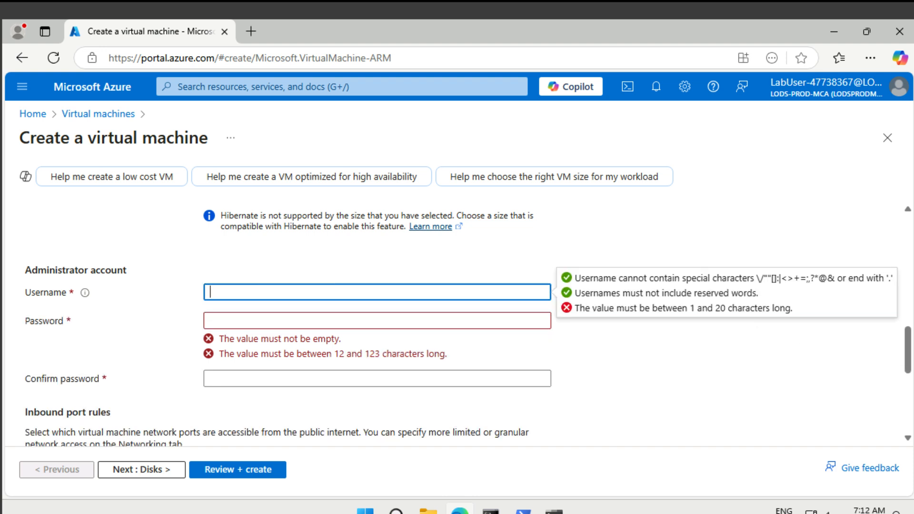
{"action": "type", "text": "TestUser"}
{"action": "left_click", "coordinate": [448, 318]}
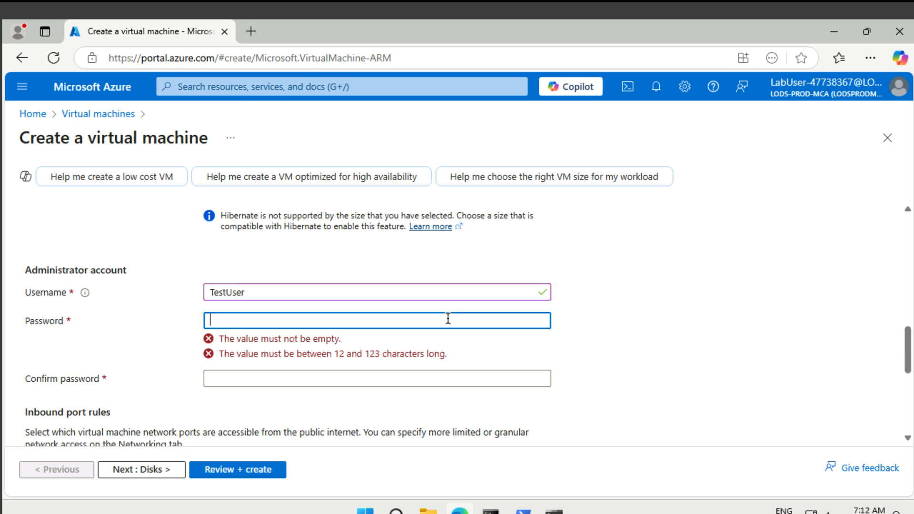
{"action": "type", "text": "***********"}
{"action": "key", "text": "Tab"}
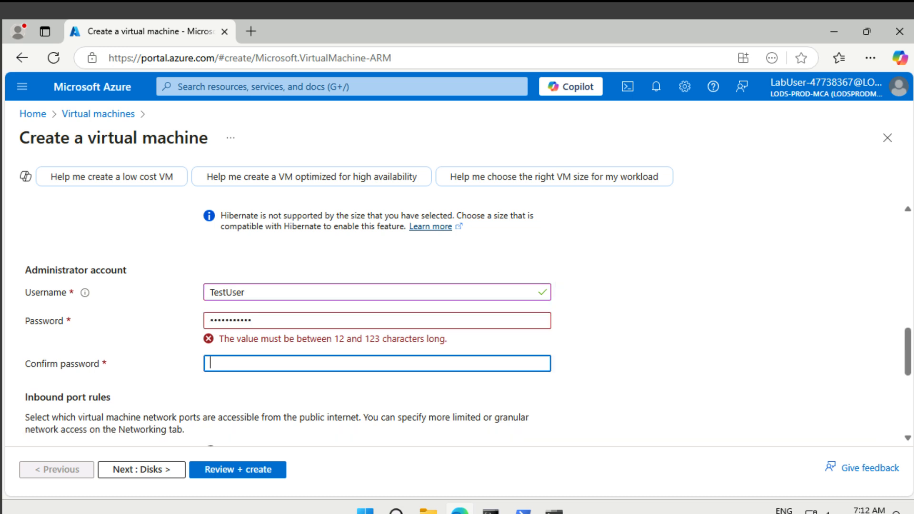
{"action": "type", "text": "***********"}
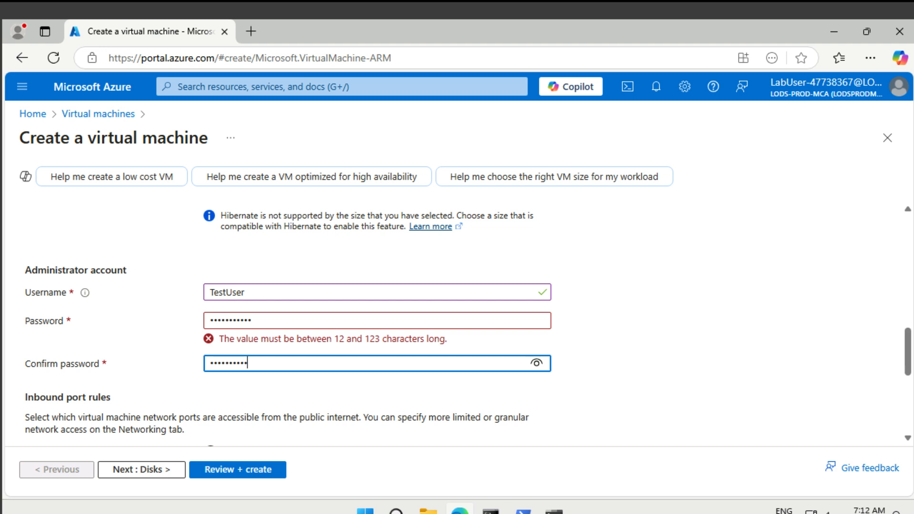
{"action": "key", "text": "Tab"}
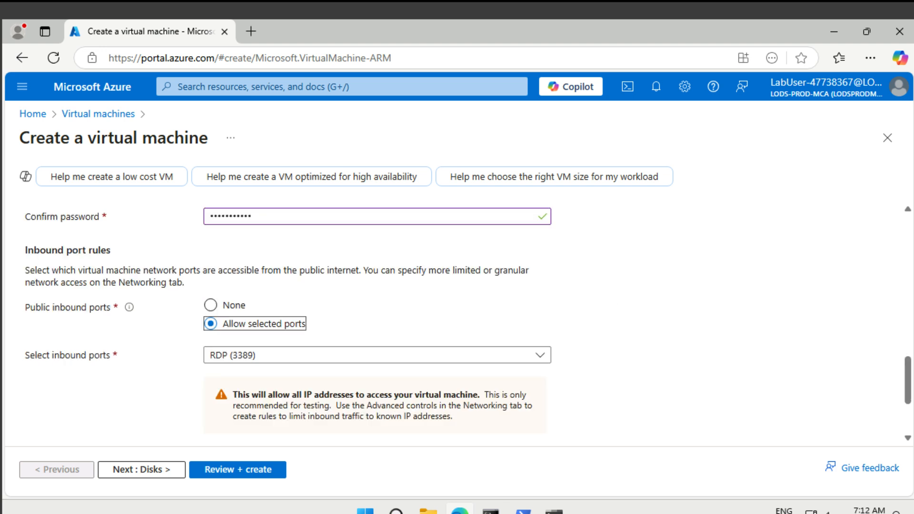
Step: On Networking, set Public IP to None and NIC security group to Advanced
{"action": "left_click", "coordinate": [159, 468]}
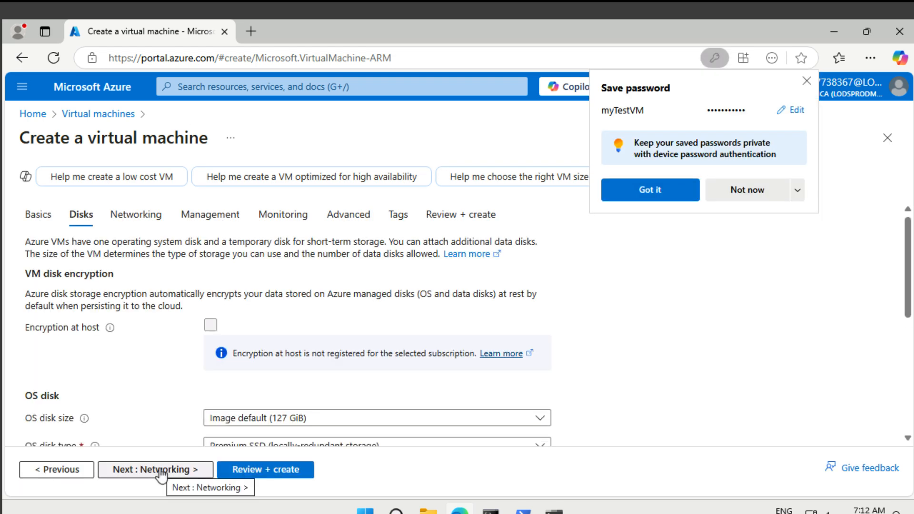
{"action": "left_click", "coordinate": [161, 471]}
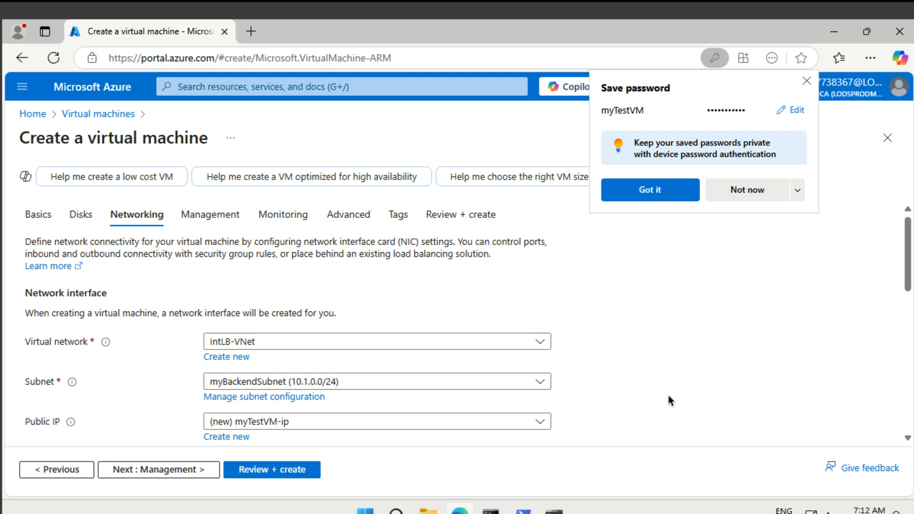
{"action": "scroll", "coordinate": [667, 398], "scroll_direction": "down", "scroll_amount": 1}
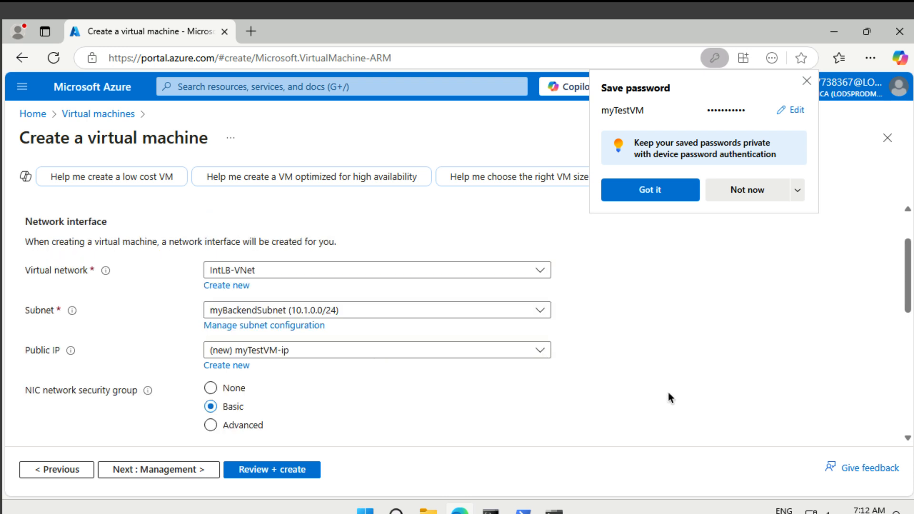
{"action": "left_click", "coordinate": [326, 352]}
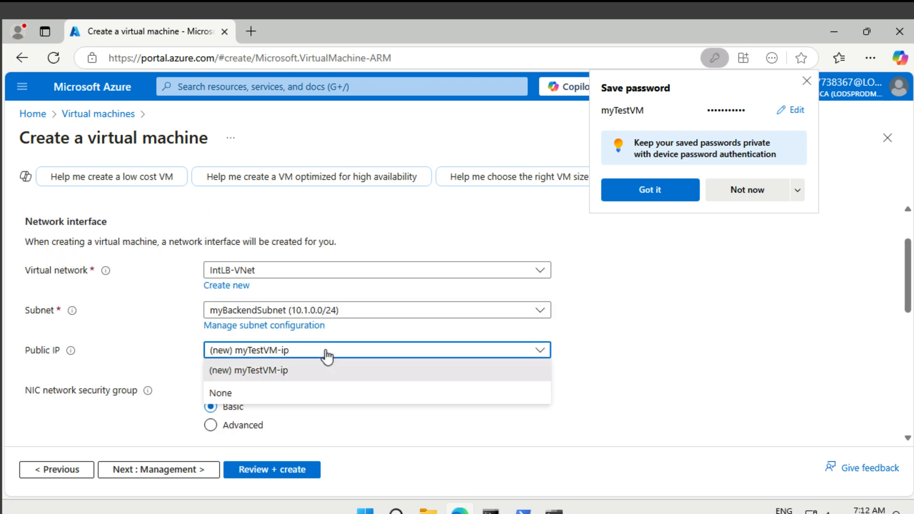
{"action": "left_click", "coordinate": [285, 394]}
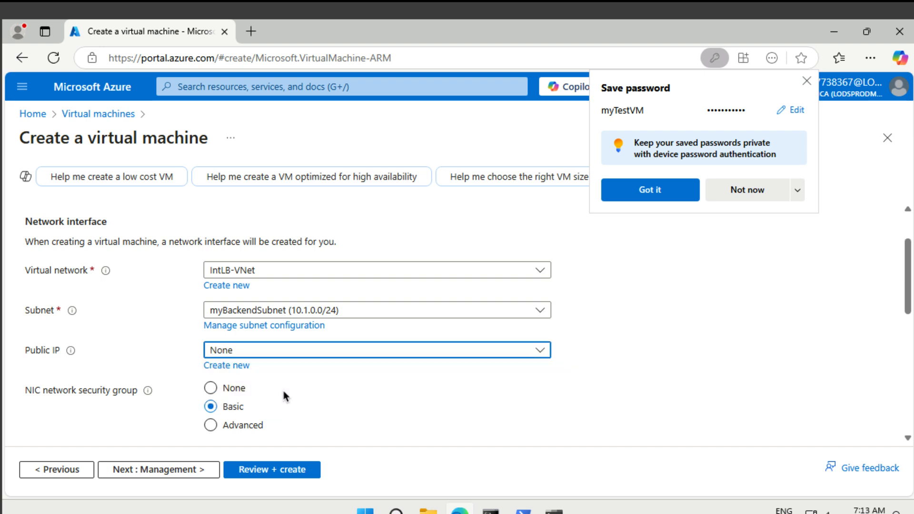
{"action": "left_click", "coordinate": [211, 425]}
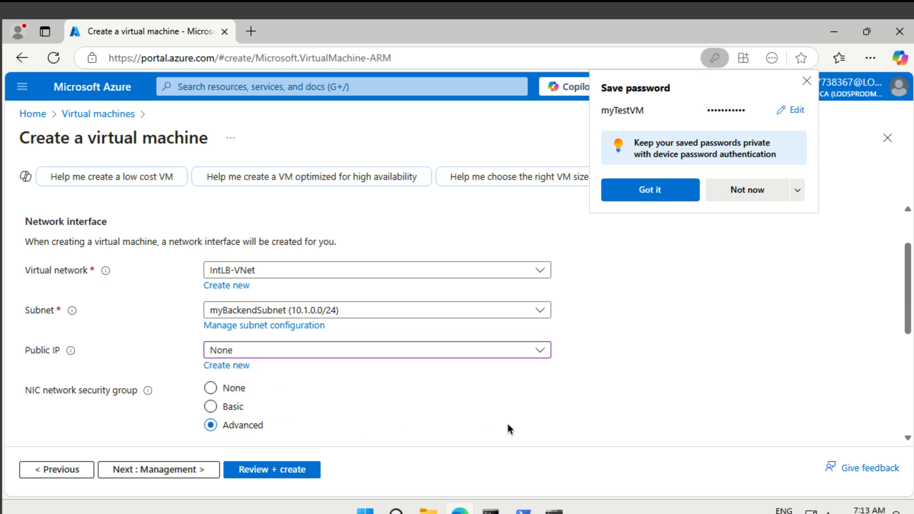
Step: Attach the existing myNSG security group, then review and create the VM
{"action": "scroll", "coordinate": [526, 424], "scroll_direction": "down", "scroll_amount": 3}
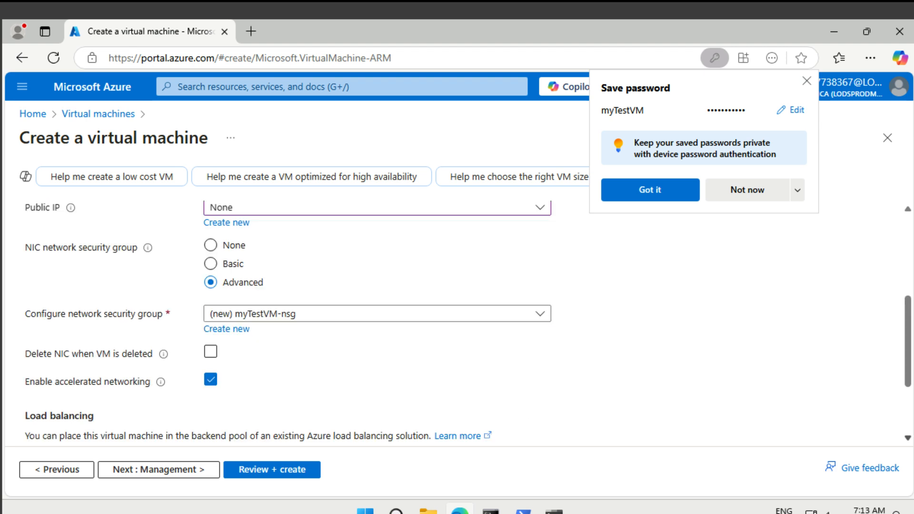
{"action": "left_click", "coordinate": [292, 315]}
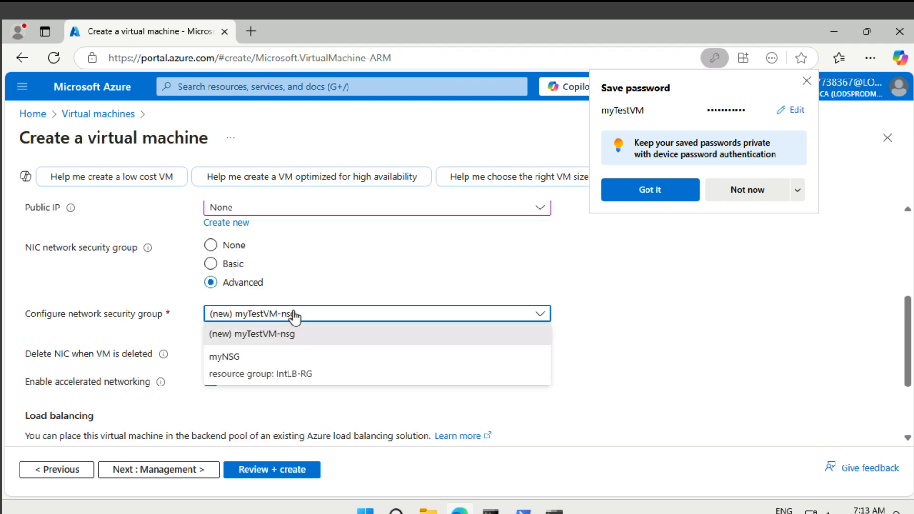
{"action": "left_click", "coordinate": [284, 365]}
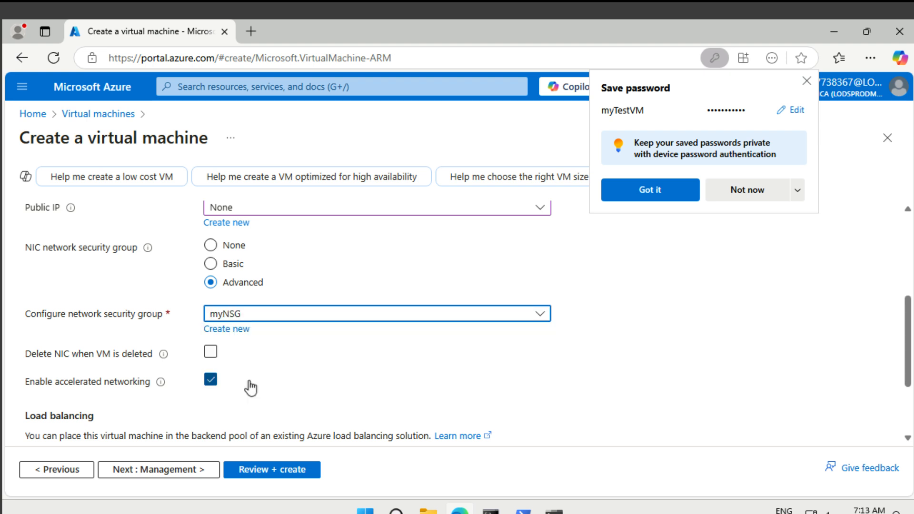
{"action": "scroll", "coordinate": [249, 387], "scroll_direction": "down", "scroll_amount": 2}
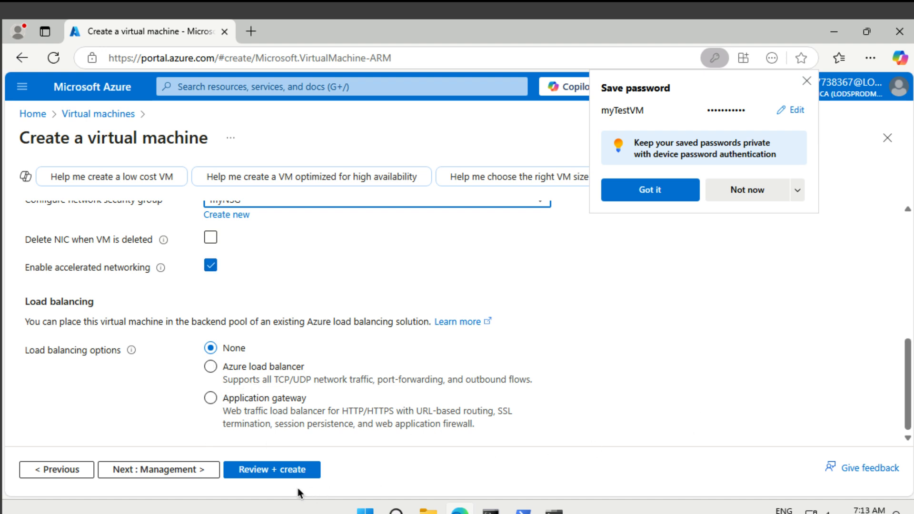
{"action": "left_click", "coordinate": [270, 471]}
{"action": "left_click", "coordinate": [189, 469]}
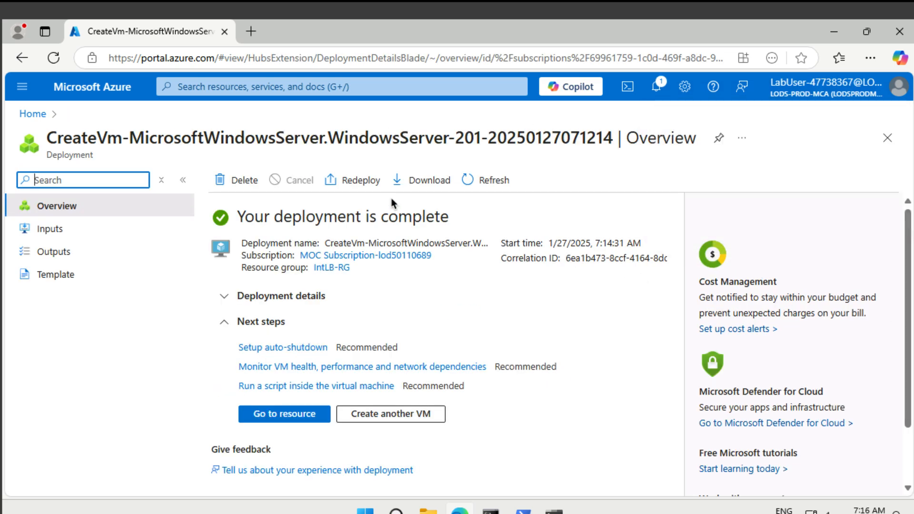
Step: Open myIntLoadBalancer, expand its Essentials details, and copy the private IP 10.1.2.4
{"action": "left_click", "coordinate": [328, 85]}
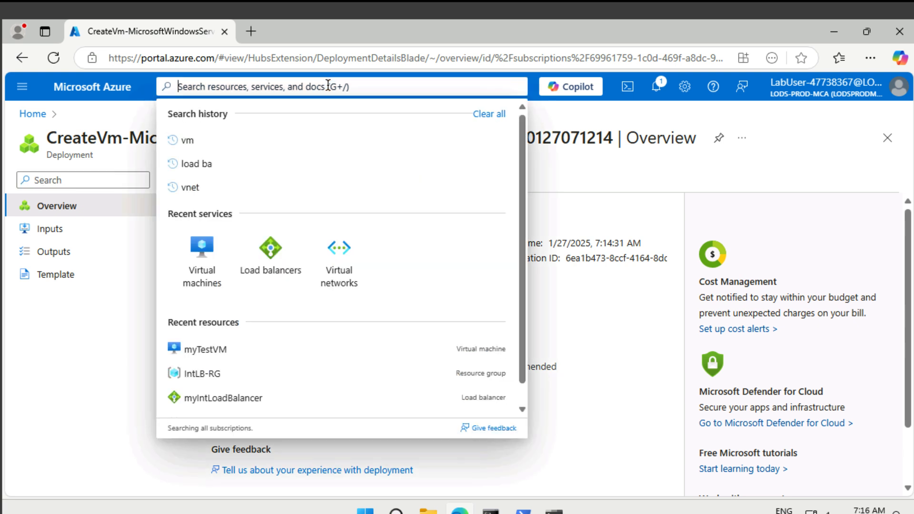
{"action": "left_click", "coordinate": [257, 400]}
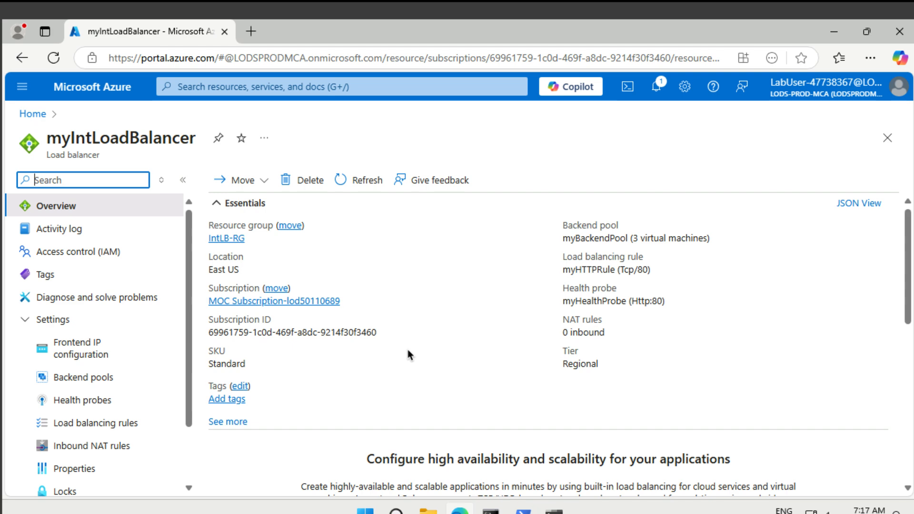
{"action": "scroll", "coordinate": [439, 347], "scroll_direction": "down", "scroll_amount": 3}
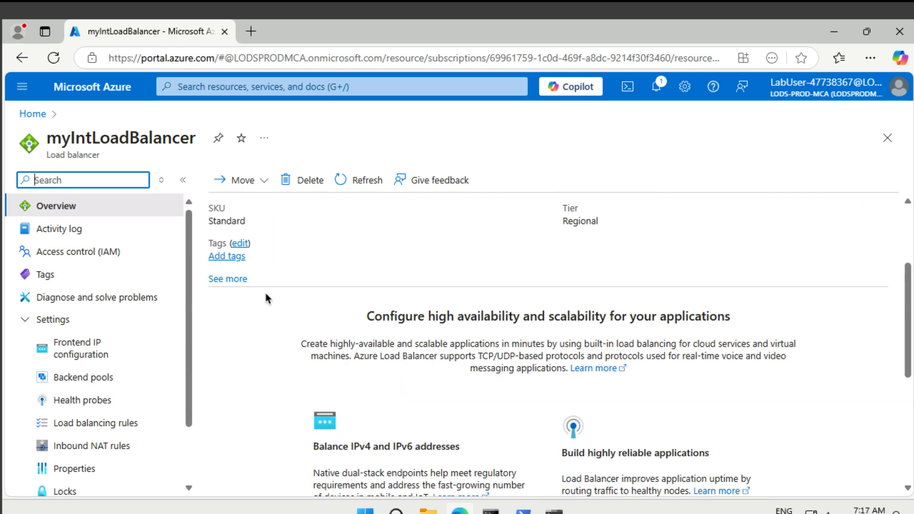
{"action": "left_click", "coordinate": [228, 280]}
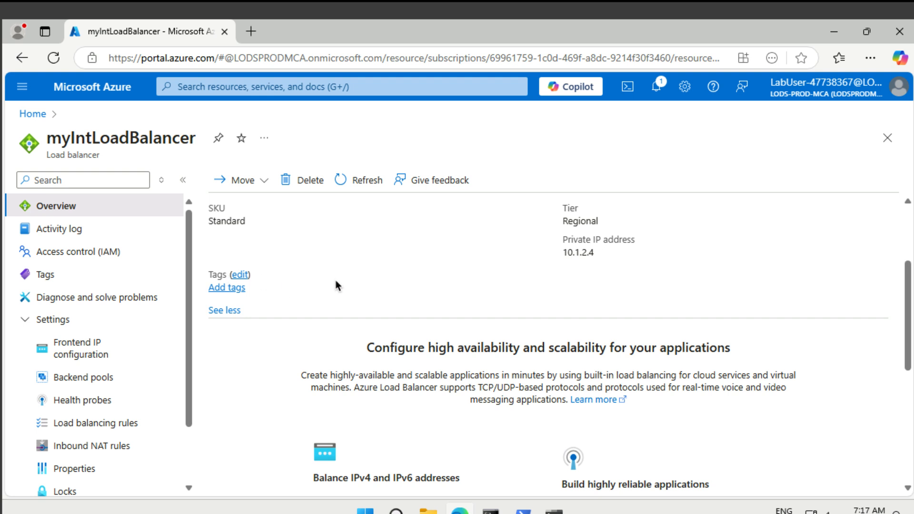
{"action": "mouse_move", "coordinate": [577, 252]}
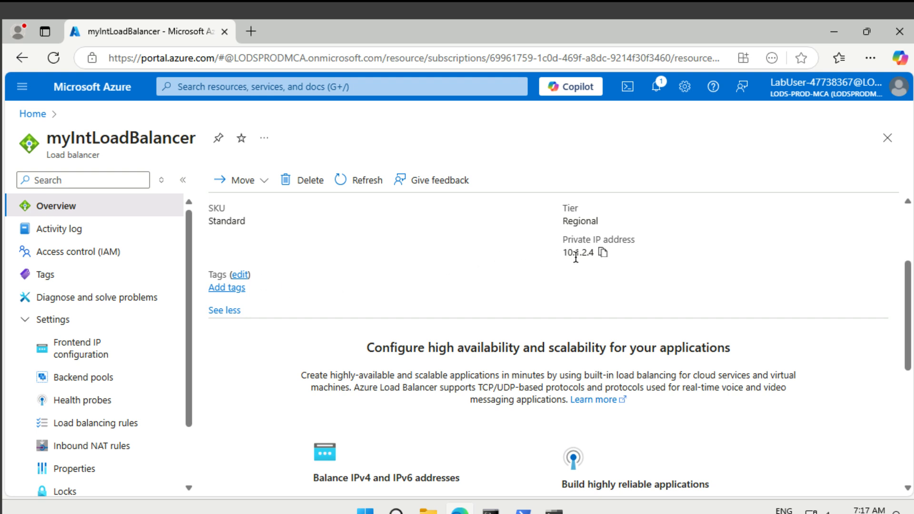
{"action": "left_click", "coordinate": [603, 257]}
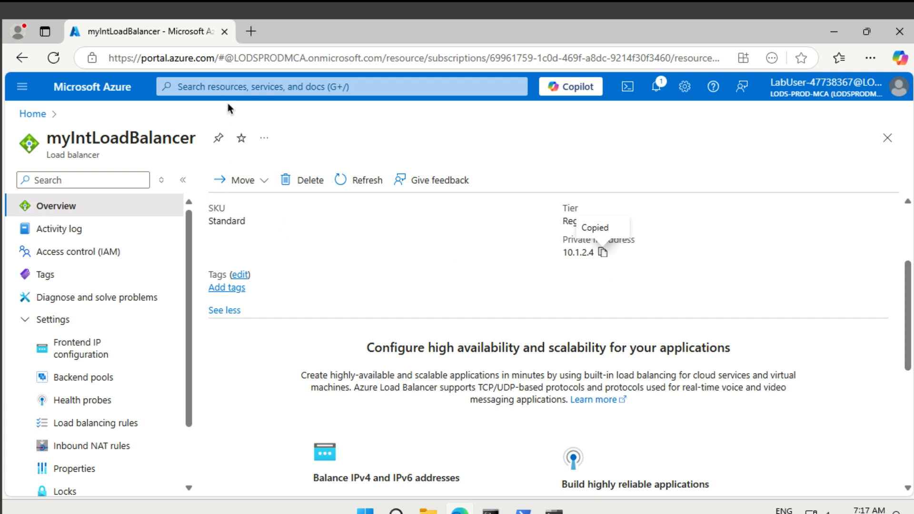
Step: Open the myTestVM virtual machine and choose to connect via Bastion
{"action": "left_click", "coordinate": [231, 88]}
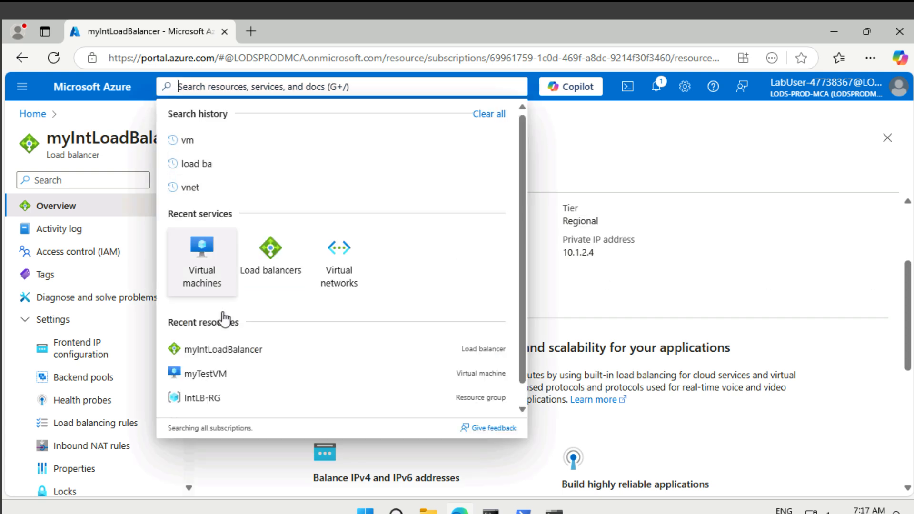
{"action": "left_click", "coordinate": [220, 374]}
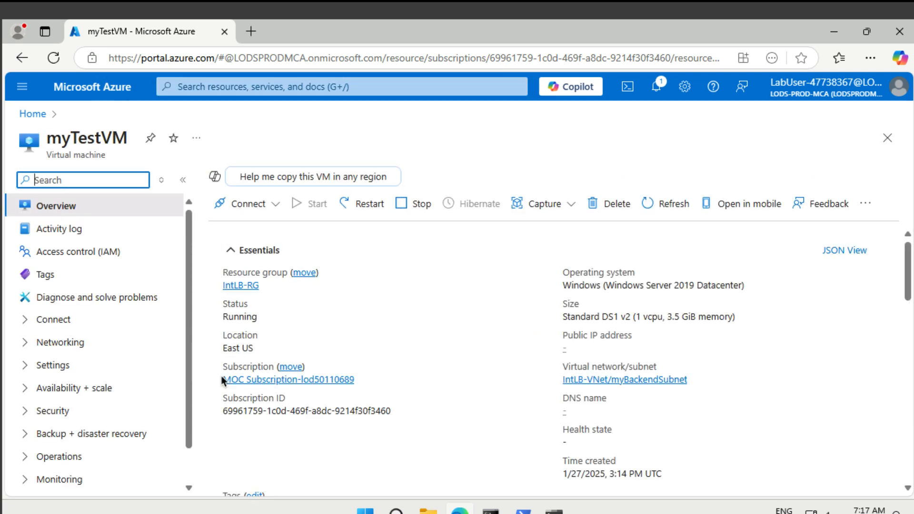
{"action": "left_click", "coordinate": [274, 206]}
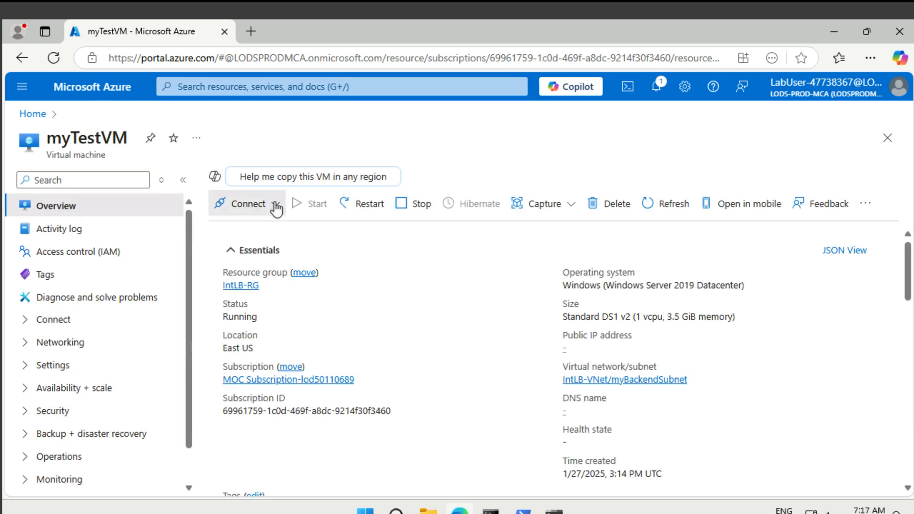
{"action": "left_click", "coordinate": [256, 258]}
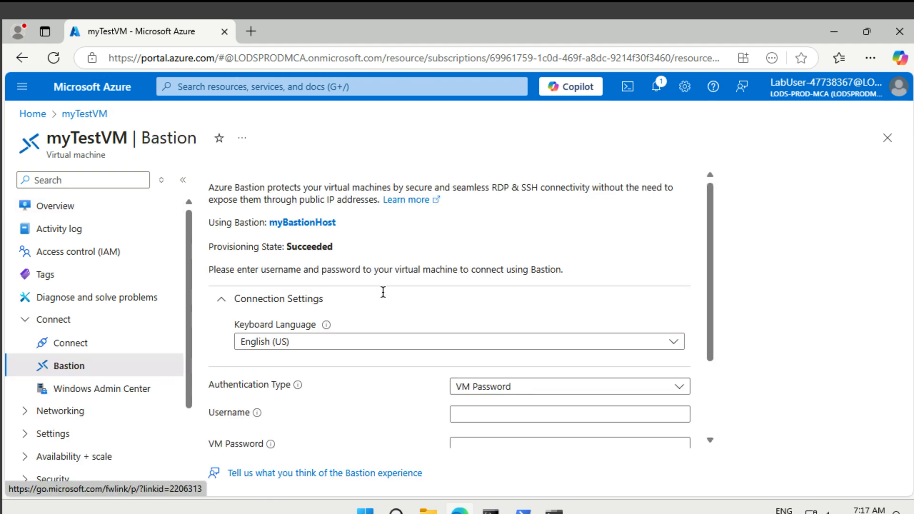
Step: Set the Bastion connection's keyboard language to Swedish
{"action": "scroll", "coordinate": [454, 317], "scroll_direction": "down", "scroll_amount": 2}
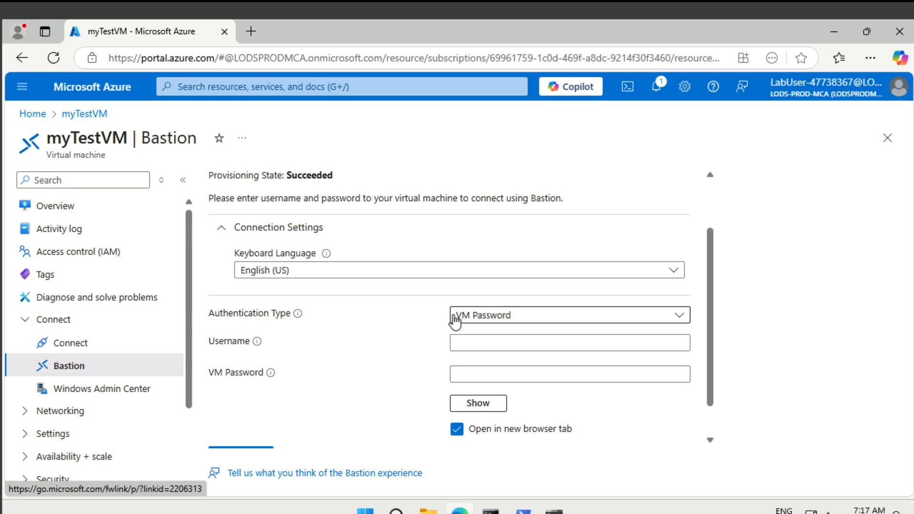
{"action": "left_click", "coordinate": [467, 276]}
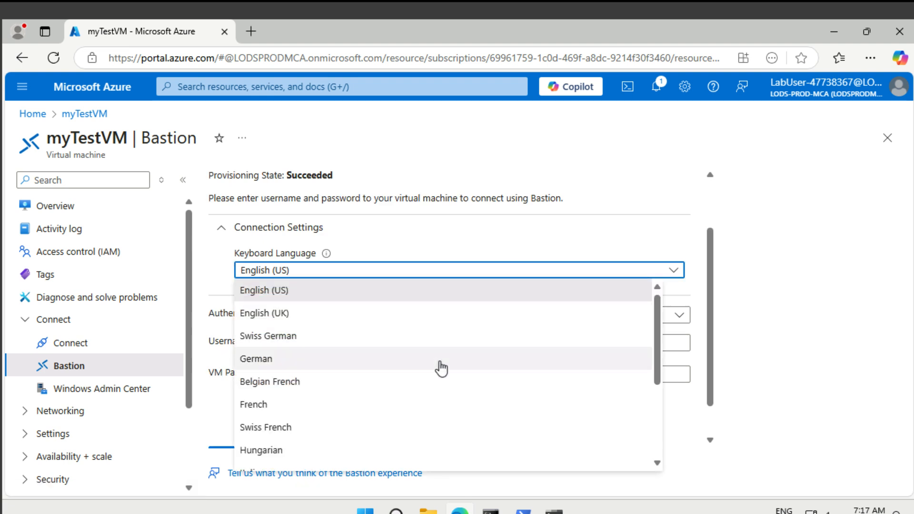
{"action": "scroll", "coordinate": [441, 367], "scroll_direction": "down", "scroll_amount": 3}
{"action": "scroll", "coordinate": [441, 367], "scroll_direction": "up", "scroll_amount": 3}
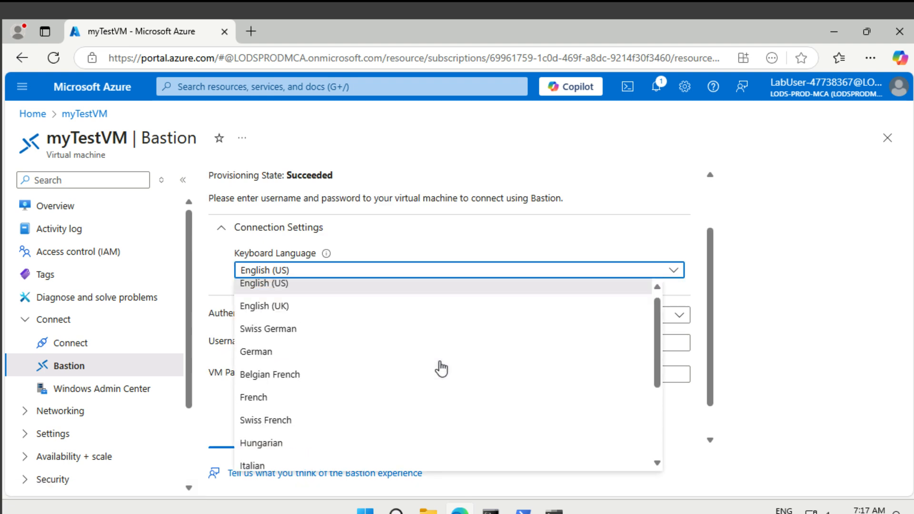
{"action": "scroll", "coordinate": [441, 367], "scroll_direction": "down", "scroll_amount": 3}
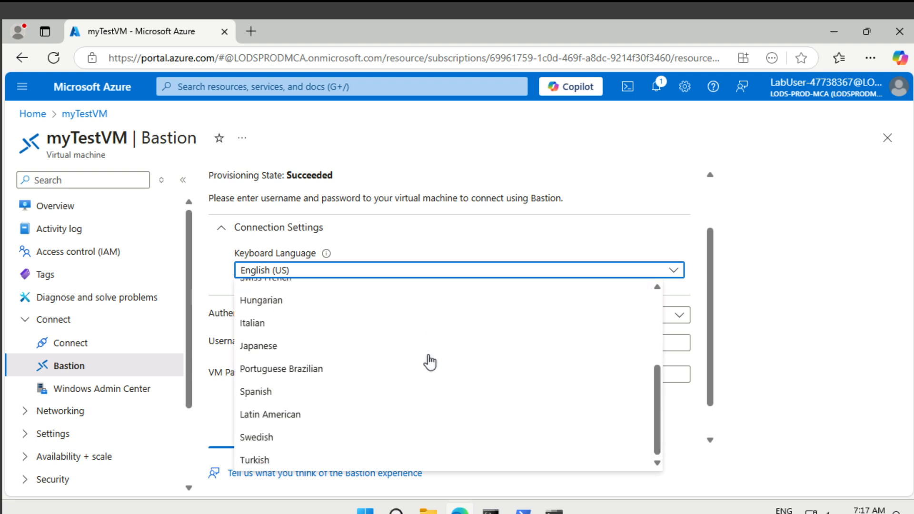
{"action": "left_click", "coordinate": [391, 437]}
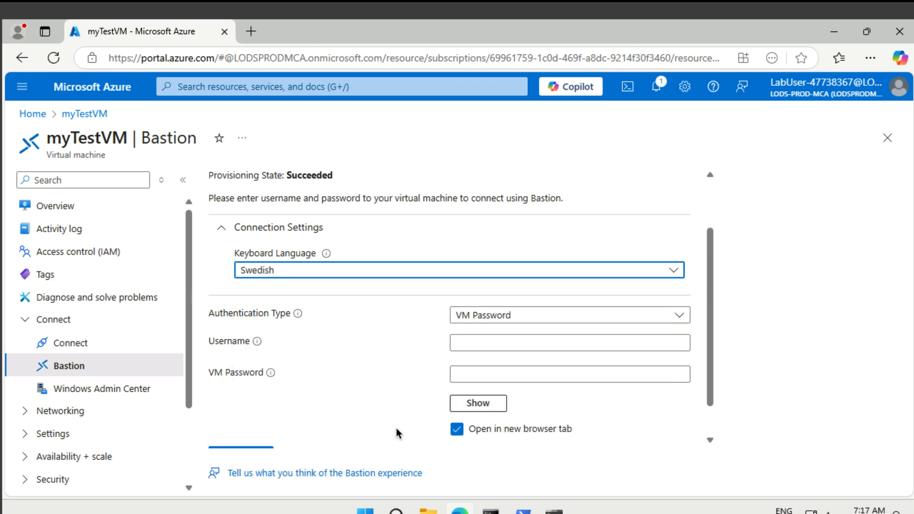
Step: Enter the VM username and password, then start the Bastion session
{"action": "left_click", "coordinate": [476, 339]}
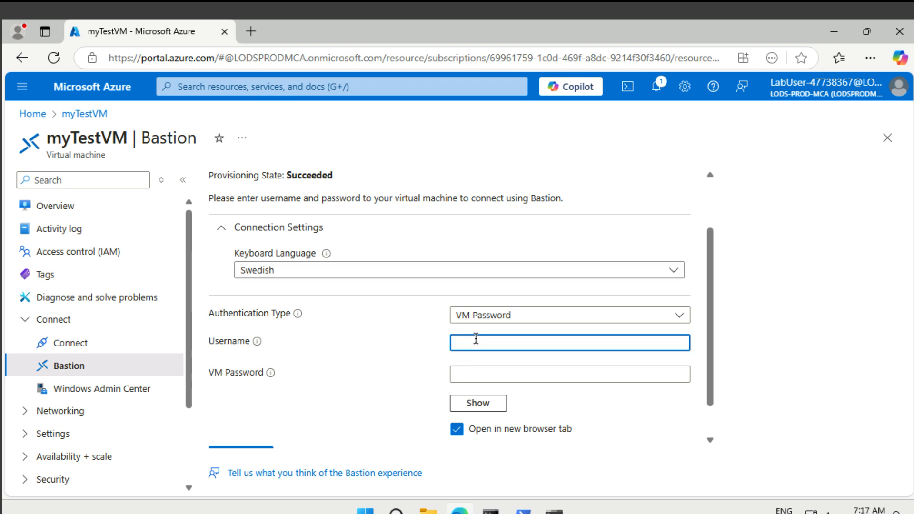
{"action": "type", "text": "TestUser"}
{"action": "key", "text": "Tab"}
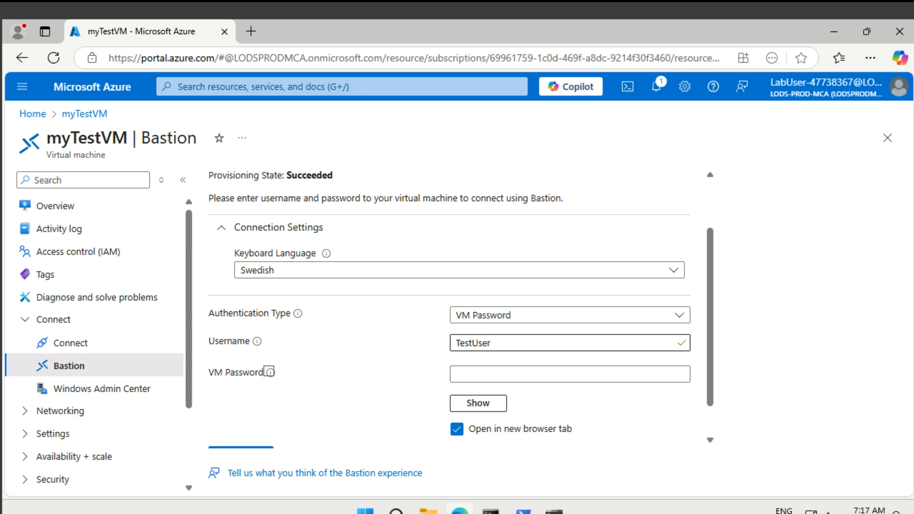
{"action": "key", "text": "Tab"}
{"action": "type", "text": "Pa55w.rd"}
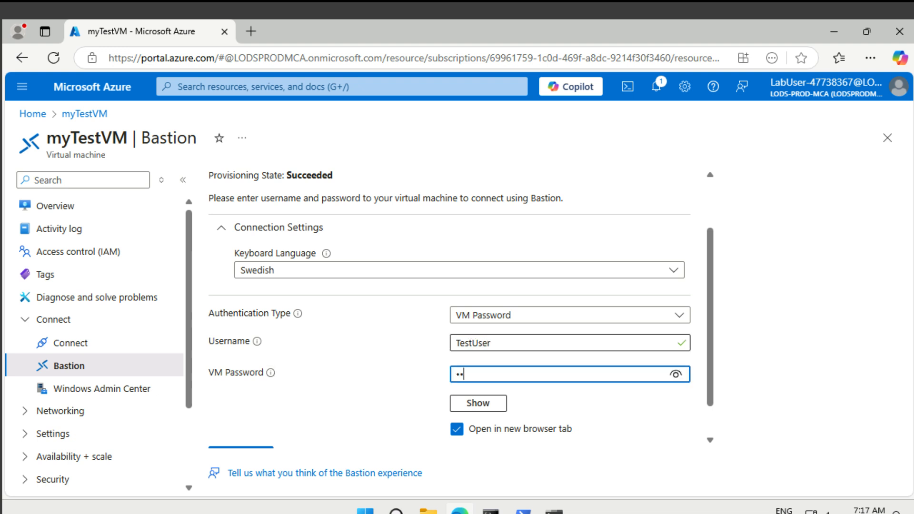
{"action": "type", "text": "1234"}
{"action": "scroll", "coordinate": [449, 305], "scroll_direction": "down", "scroll_amount": 1}
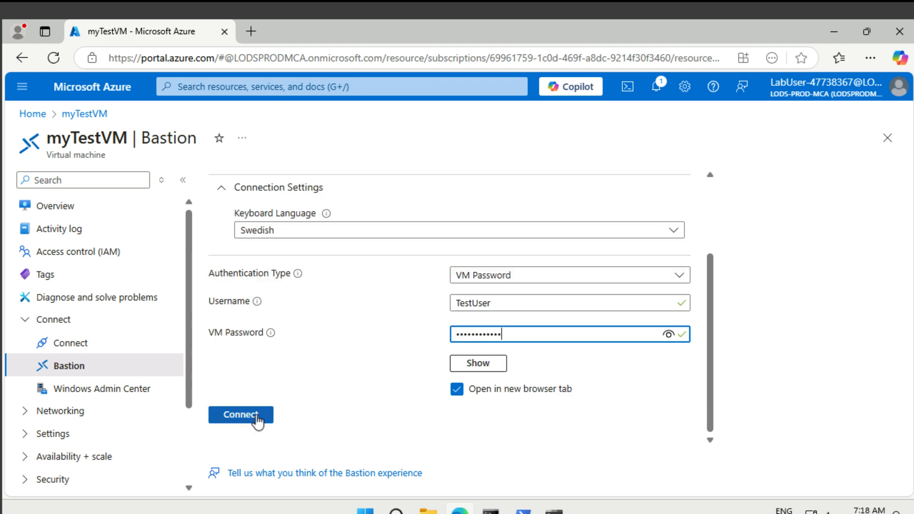
{"action": "left_click", "coordinate": [257, 415]}
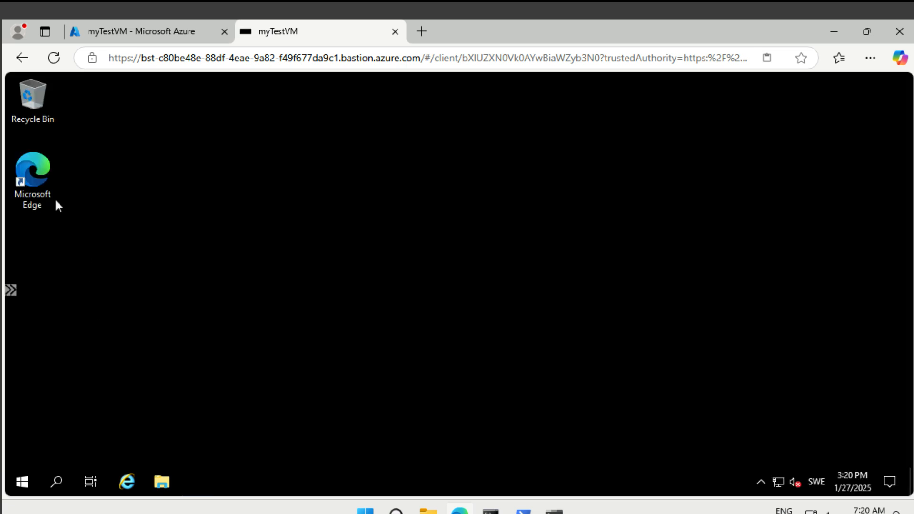
Step: Launch Microsoft Edge inside the VM, starting without signing in or syncing data
{"action": "double_click", "coordinate": [38, 172]}
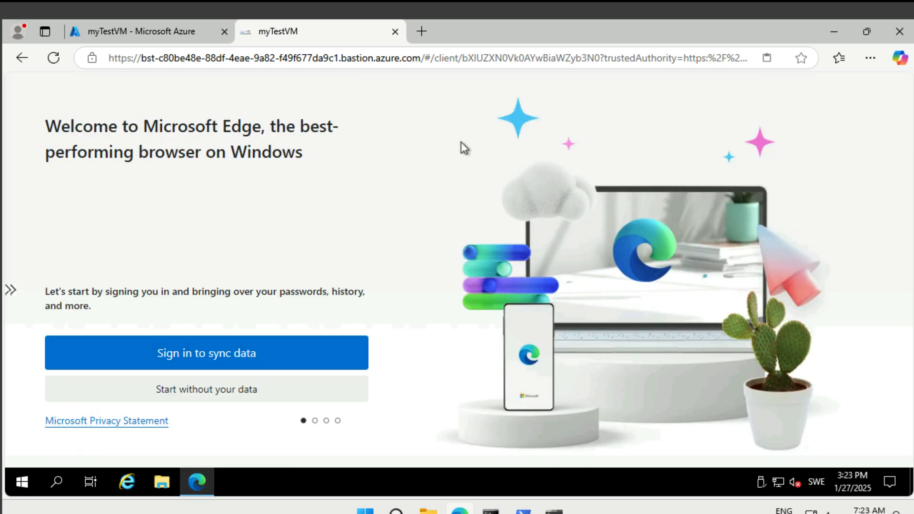
{"action": "left_click", "coordinate": [236, 378]}
{"action": "left_click", "coordinate": [95, 387]}
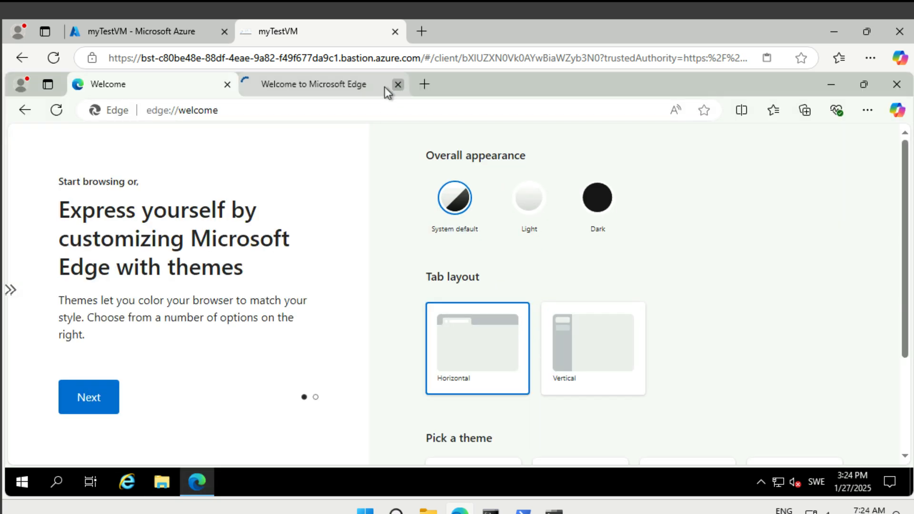
Step: Browse to 10.1.2.4 to load the backend page showing myVM3
{"action": "left_click", "coordinate": [329, 110]}
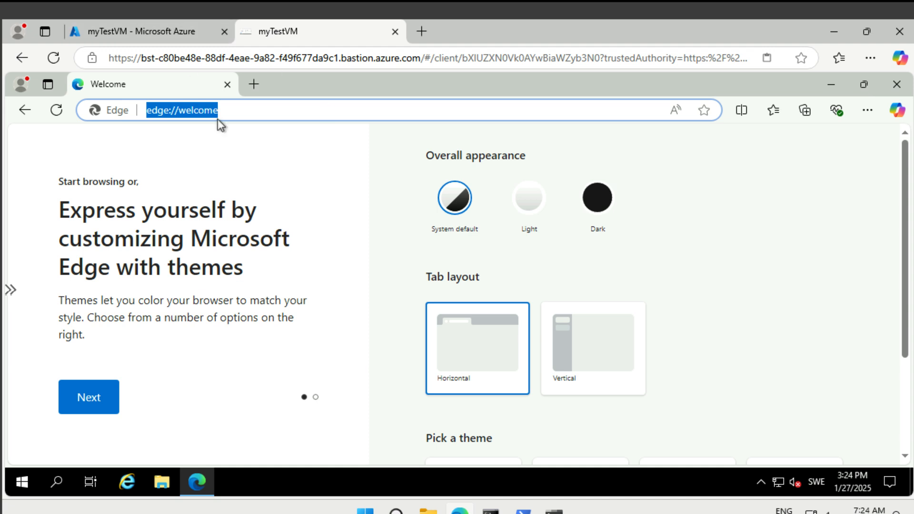
{"action": "type", "text": "10."}
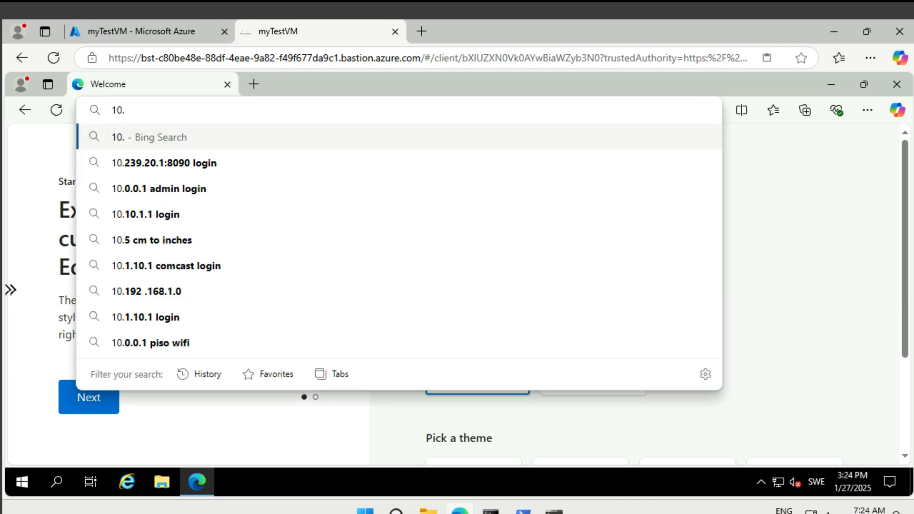
{"action": "type", "text": "1.2.4"}
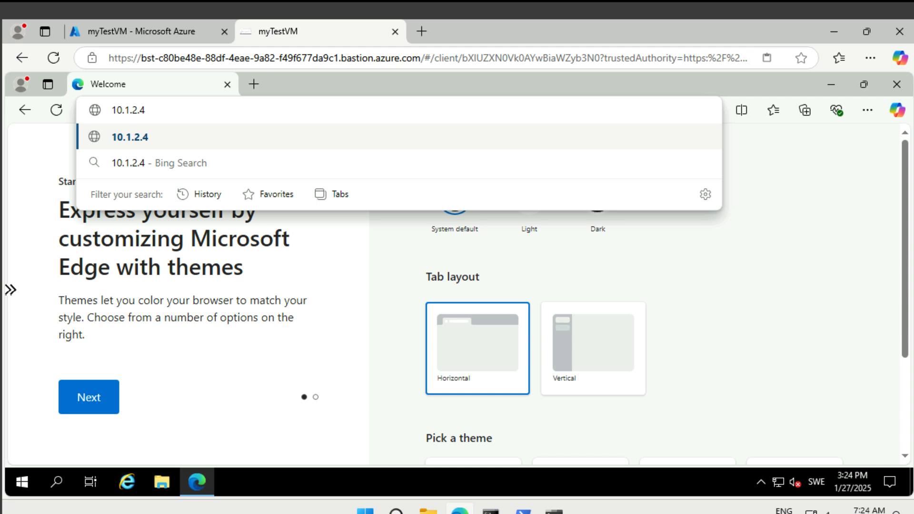
{"action": "key", "text": "Return"}
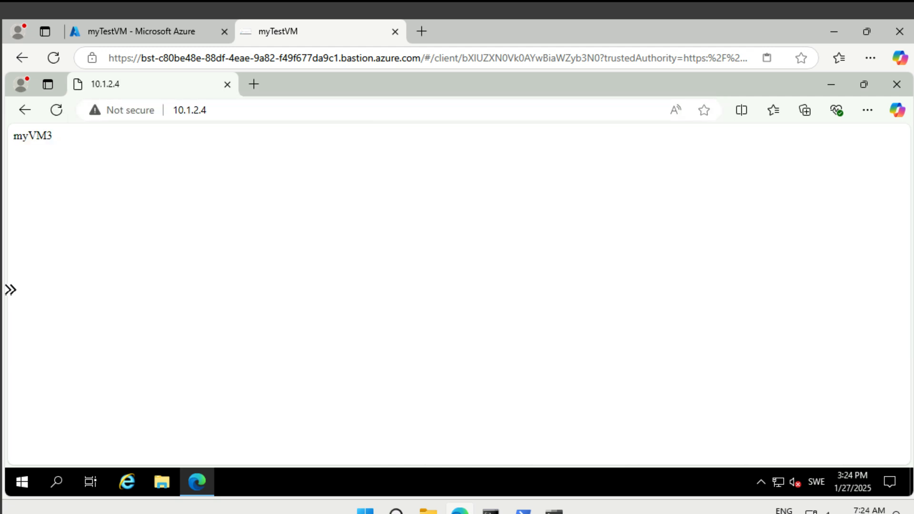